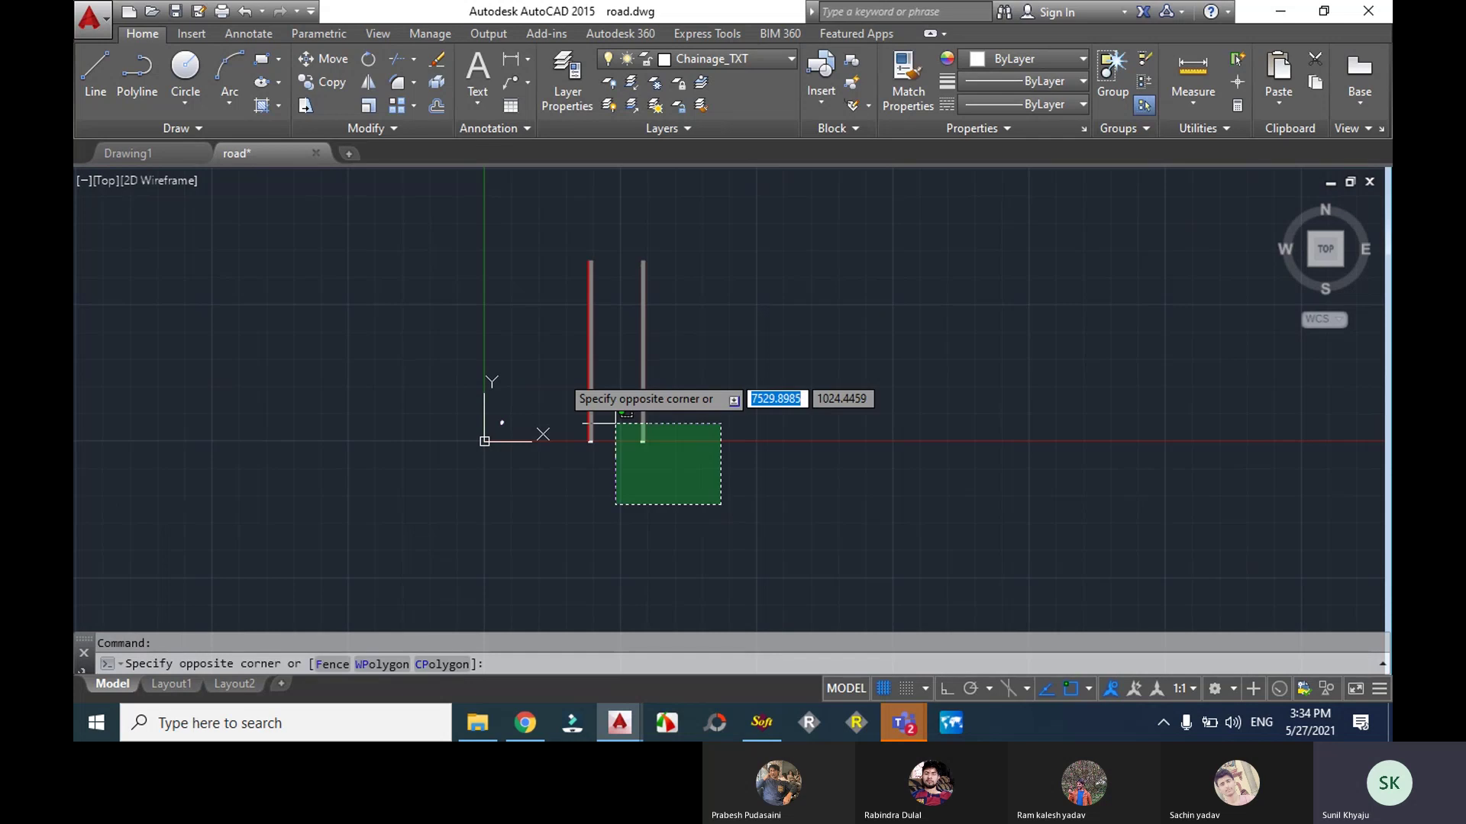
# - Erase the previously drawn longitudinal profile sheets beside the origin with a crossing selection
pyautogui.click(576, 238)
pyautogui.press('Delete')
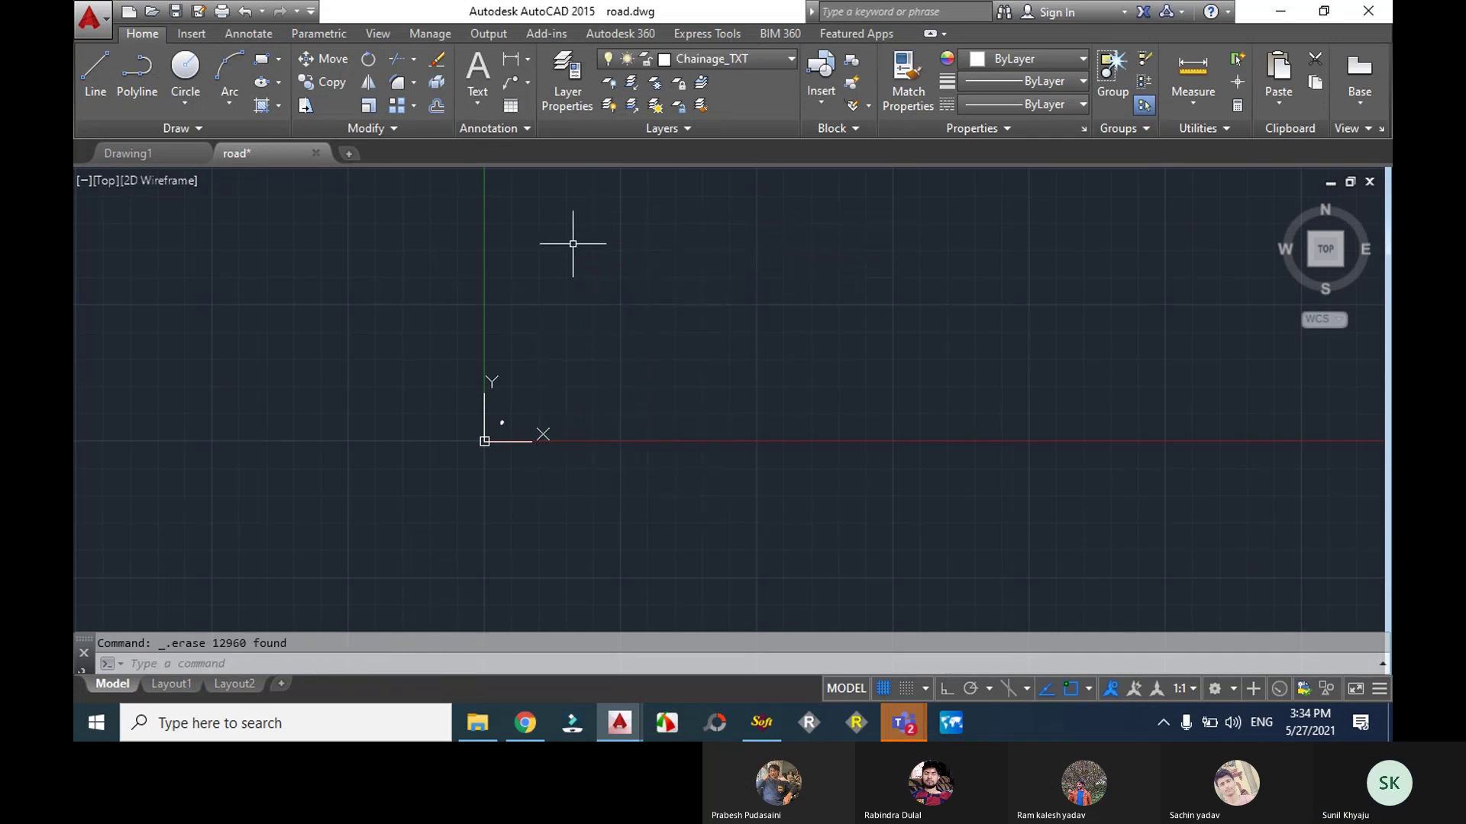
pyautogui.scroll(2, 497, 452)
pyautogui.scroll(-5, 496, 452)
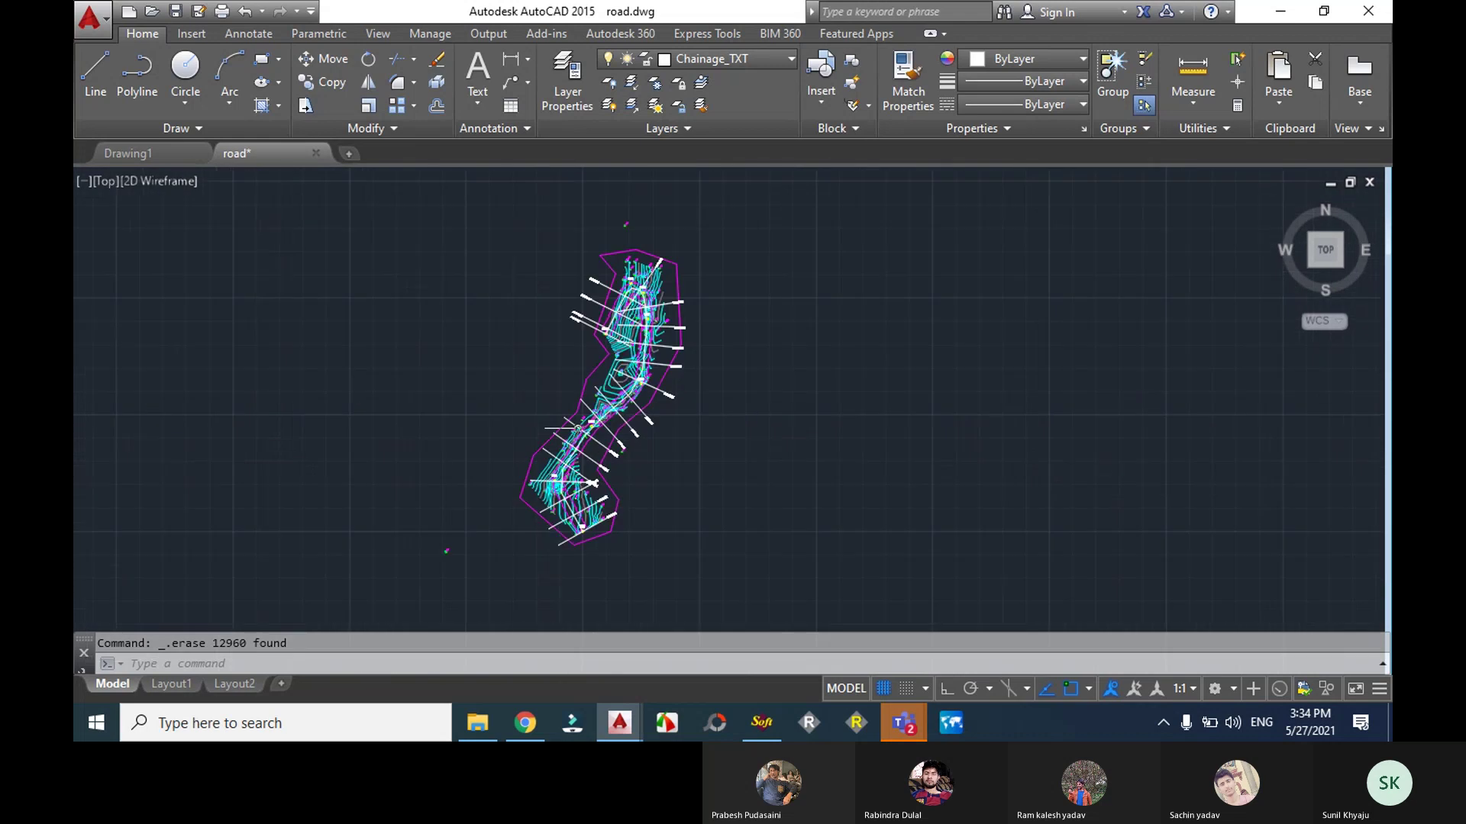
pyautogui.scroll(5, 669, 393)
pyautogui.scroll(-5, 669, 394)
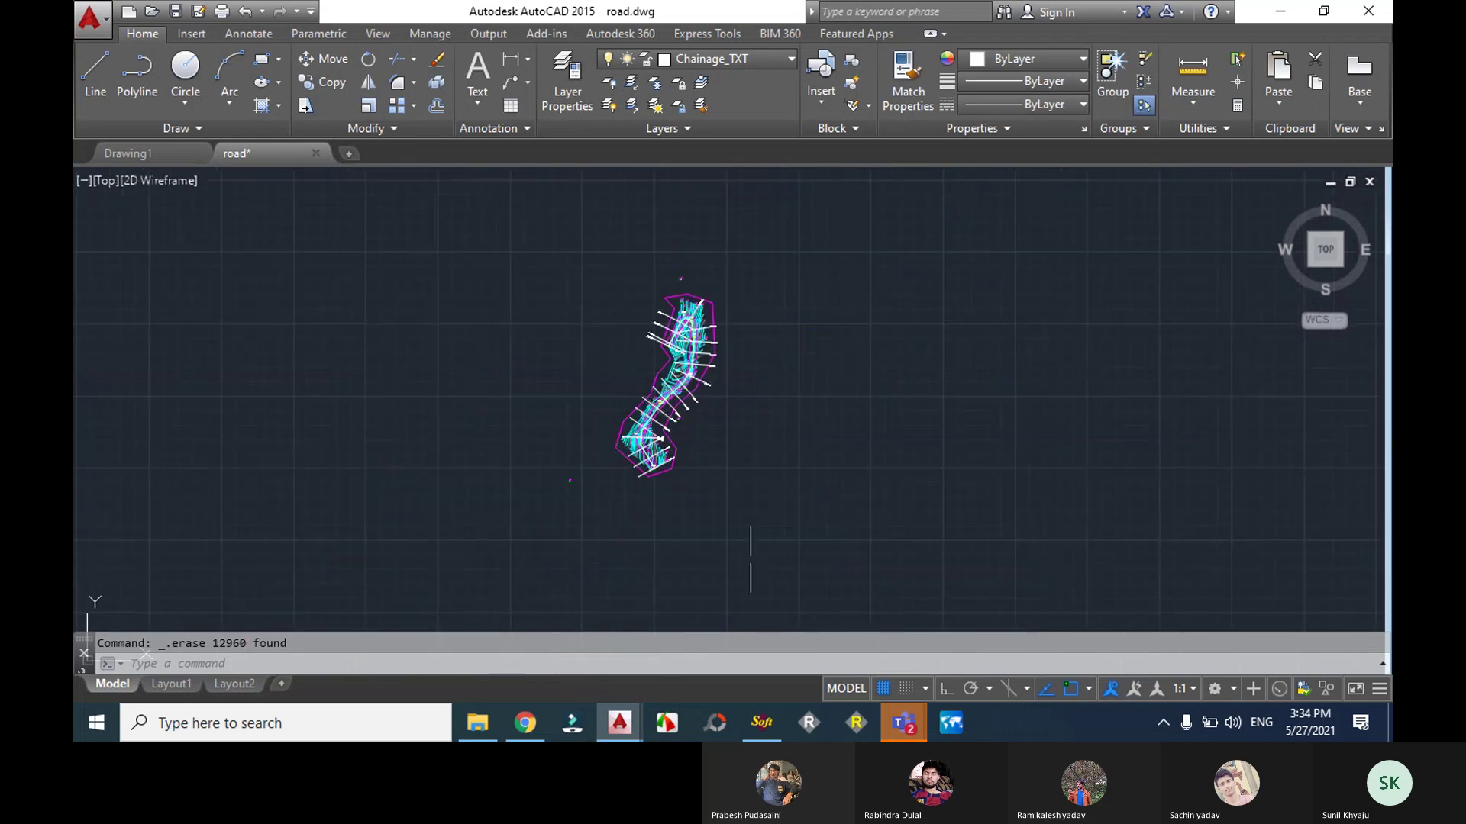
# - Switch to SW_DTM, close the L-Profile dialog and process all points and features with the Features layer selected
pyautogui.click(761, 722)
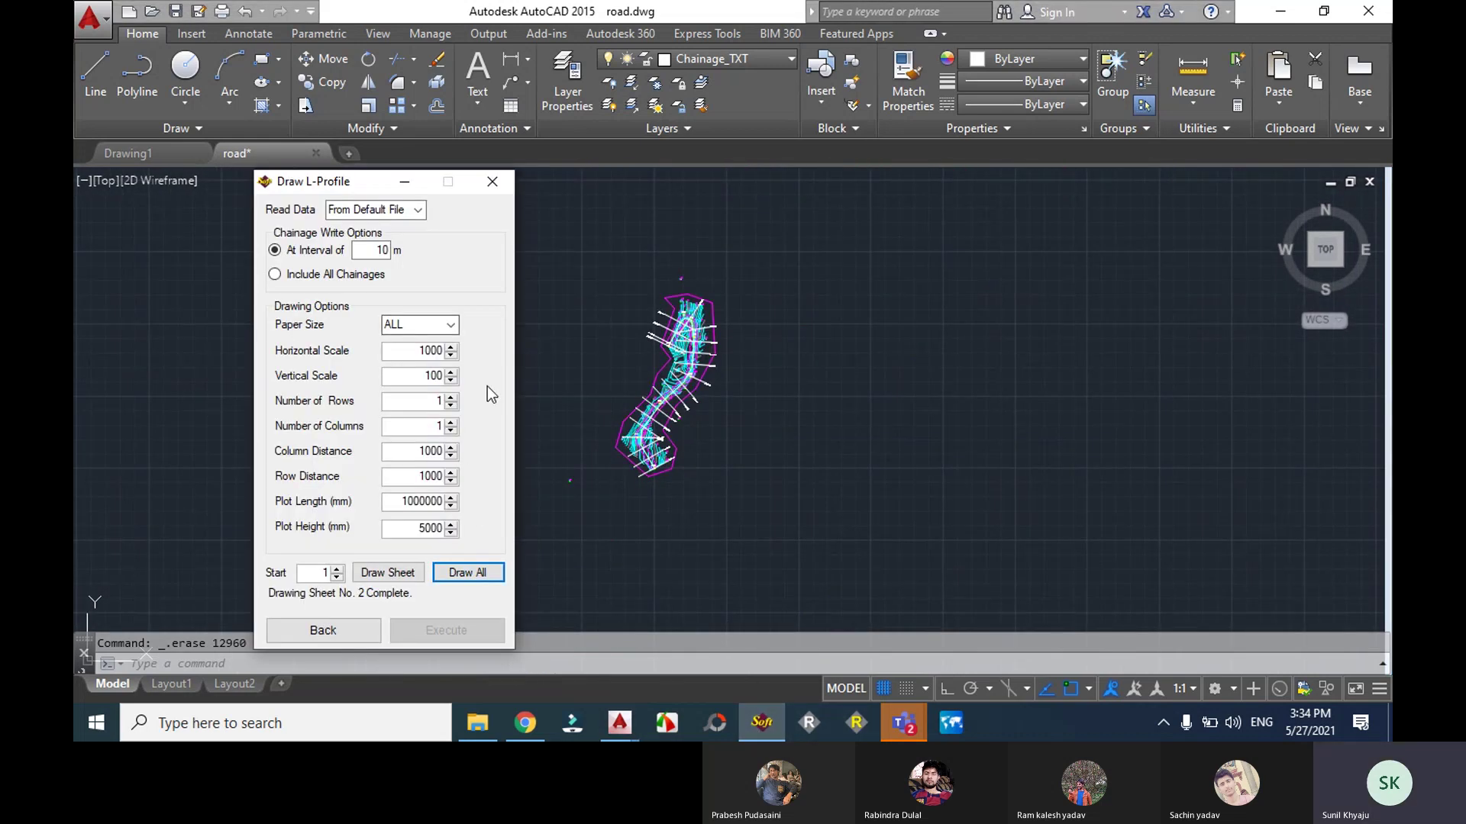
pyautogui.click(490, 183)
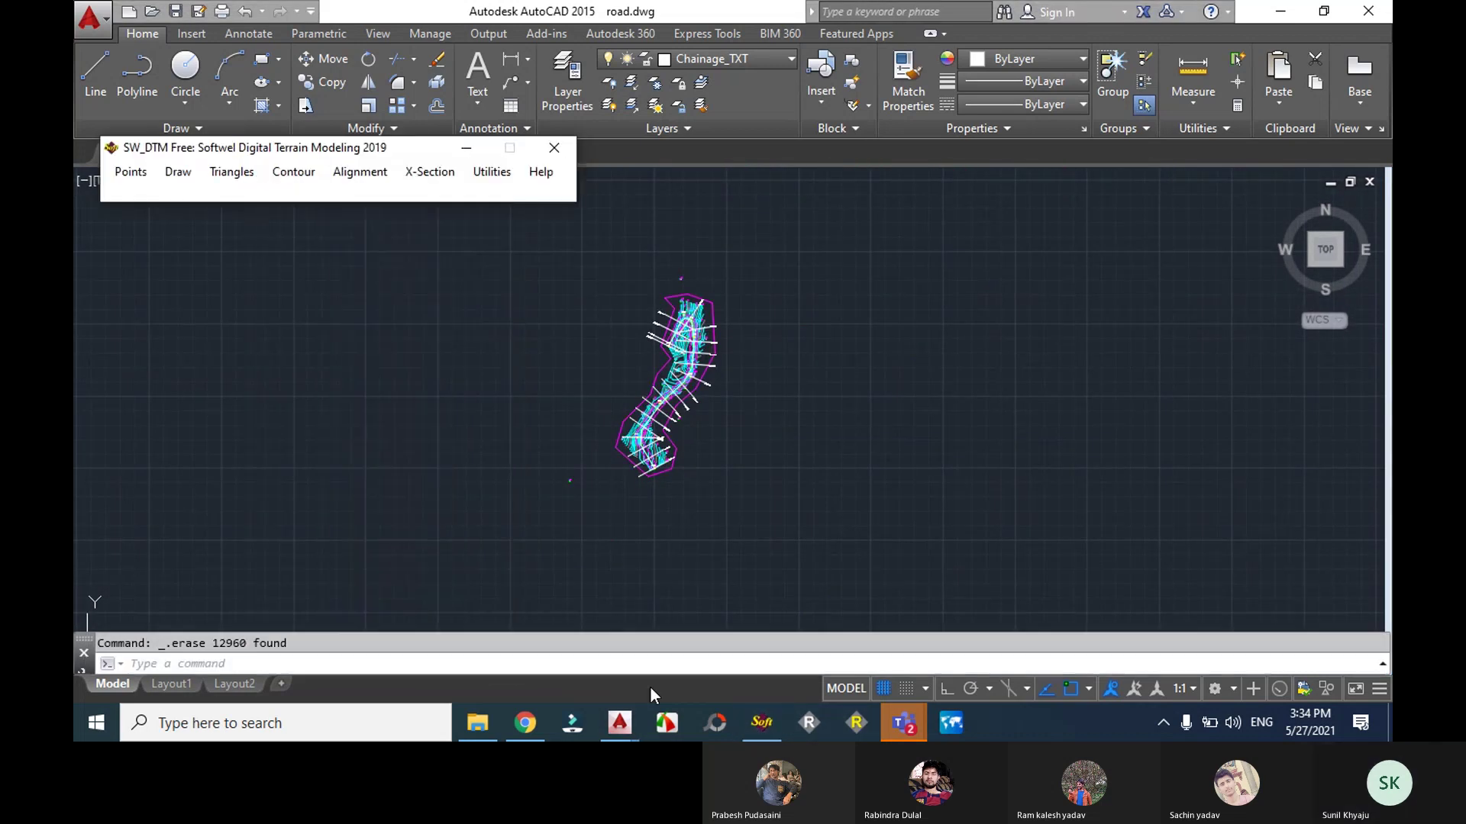
pyautogui.click(124, 174)
pyautogui.click(195, 367)
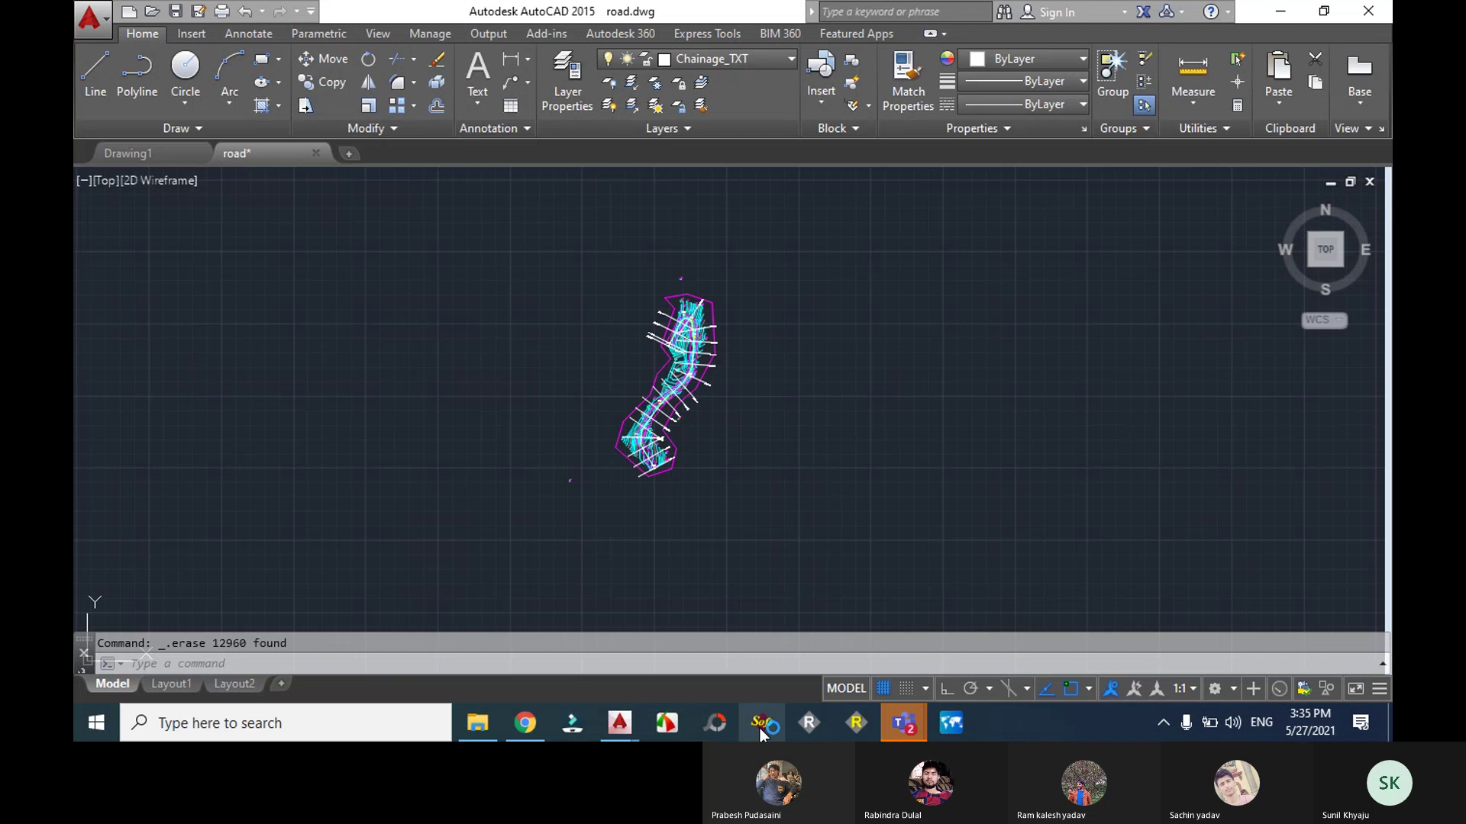
pyautogui.click(1281, 12)
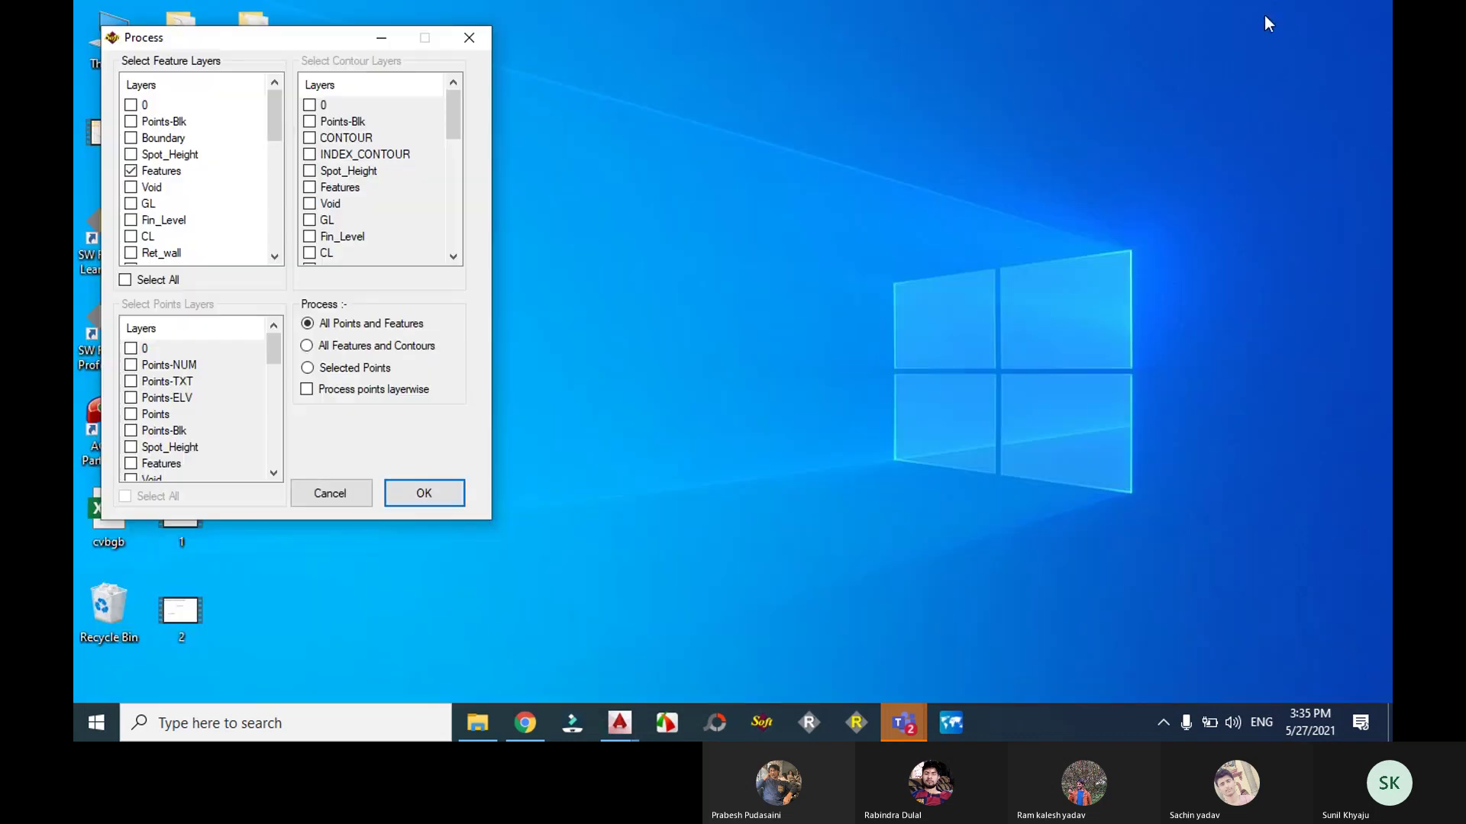
pyautogui.click(449, 499)
pyautogui.click(775, 426)
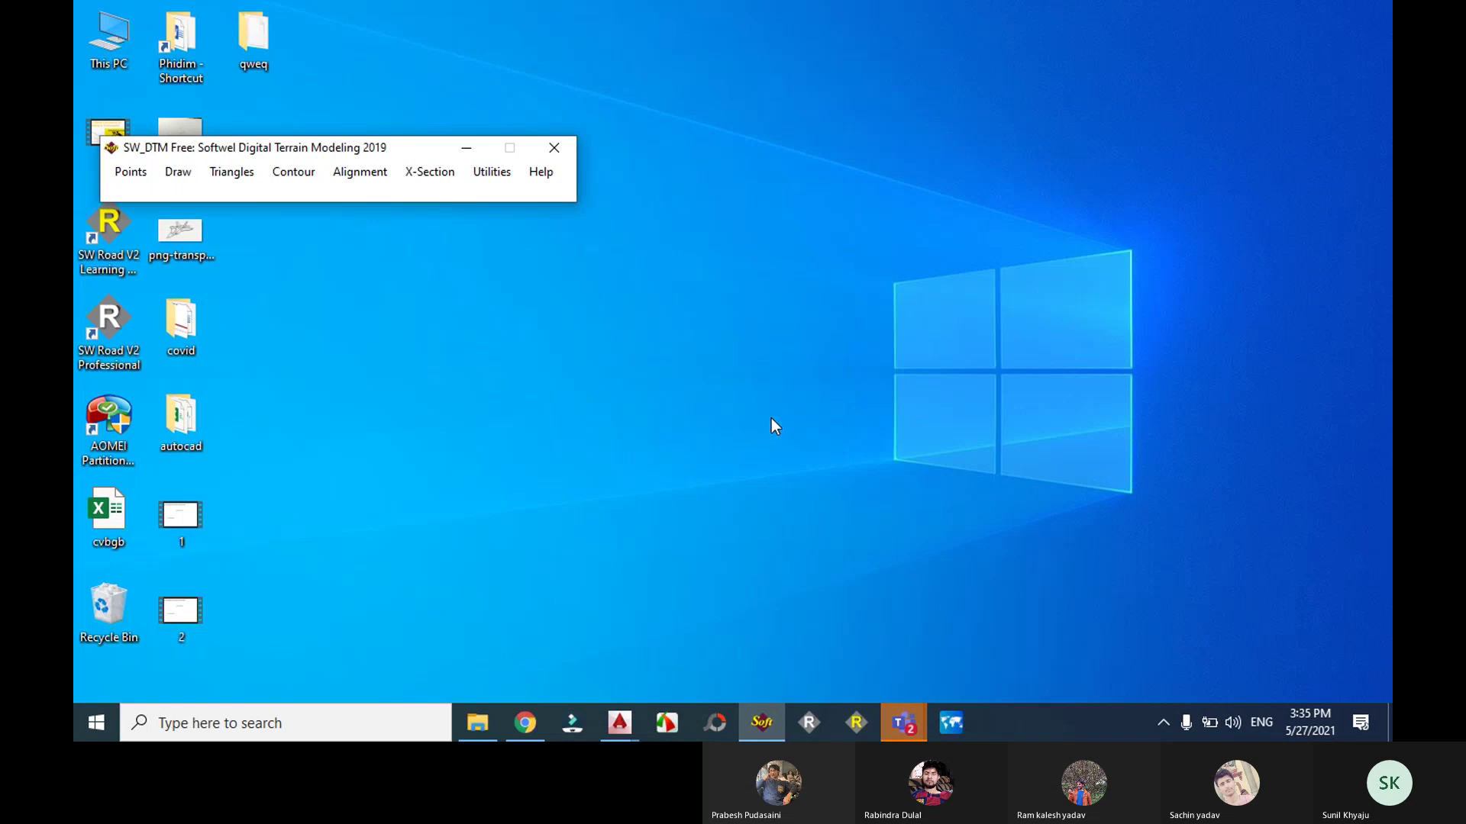
# - Bring road.dwg back in AutoCAD at full size and close the empty Drawing1.dwg
pyautogui.moveTo(620, 722)
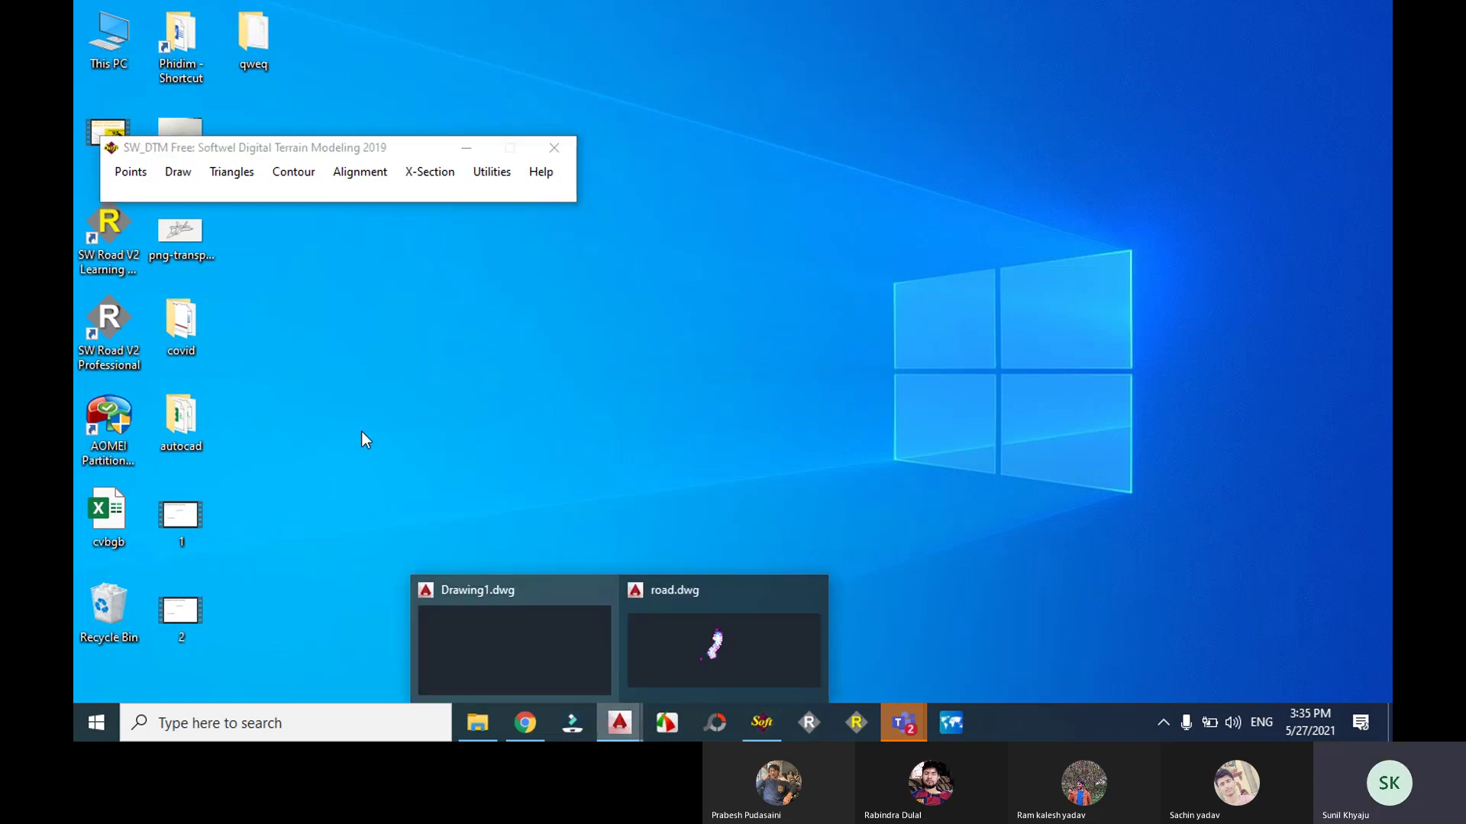
pyautogui.click(716, 646)
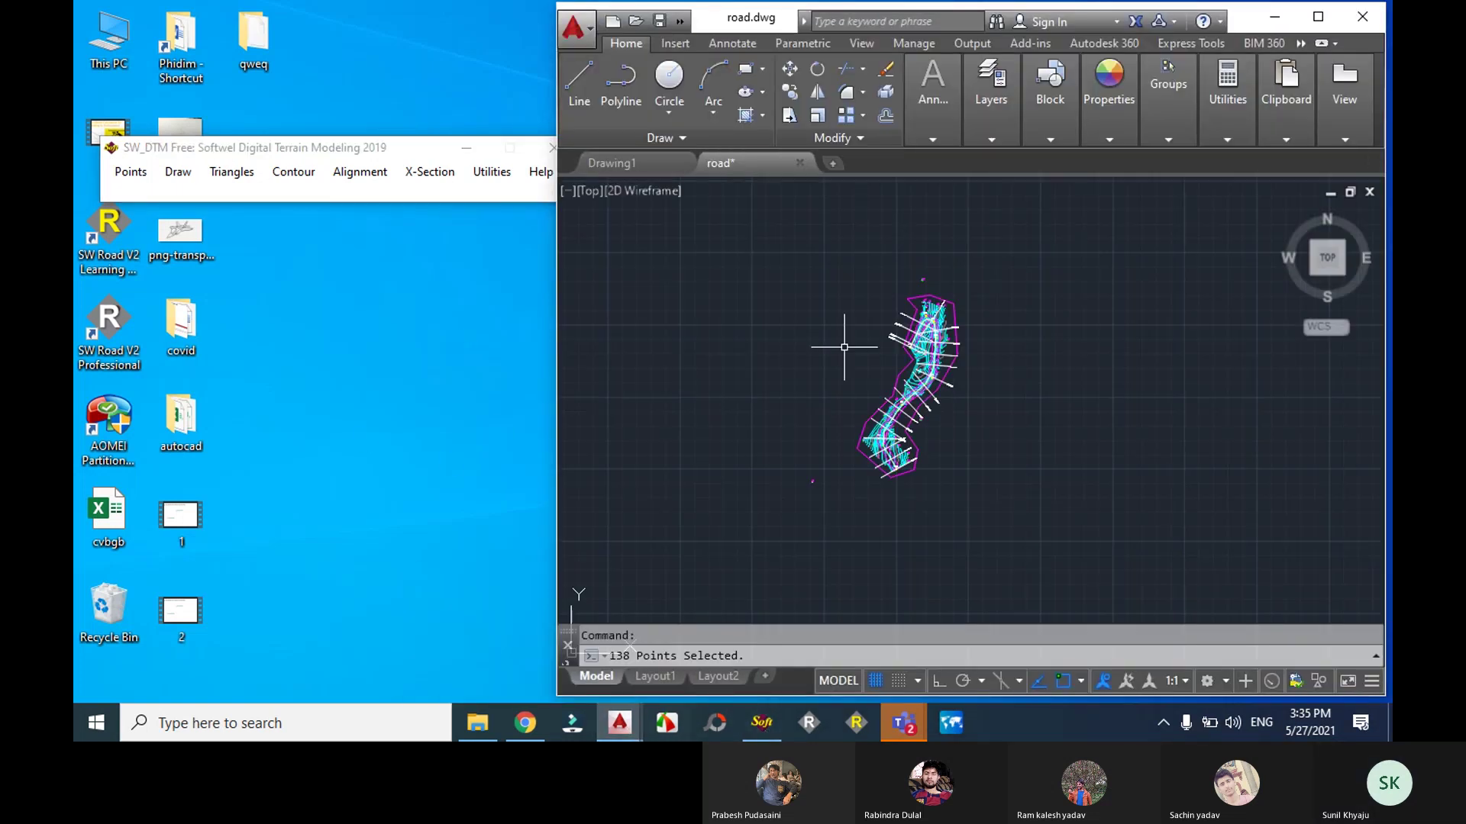
pyautogui.click(1317, 17)
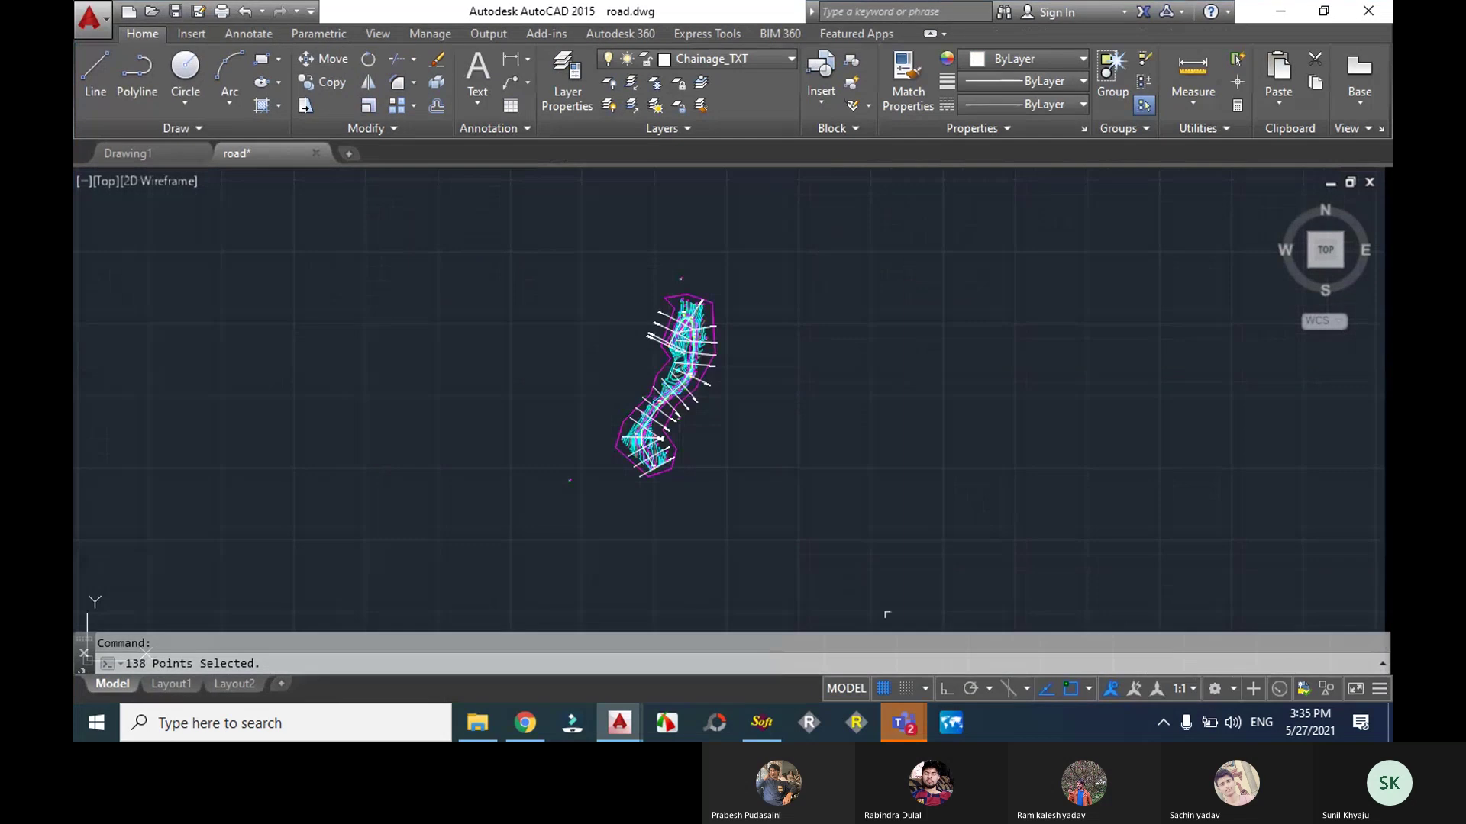
pyautogui.click(769, 717)
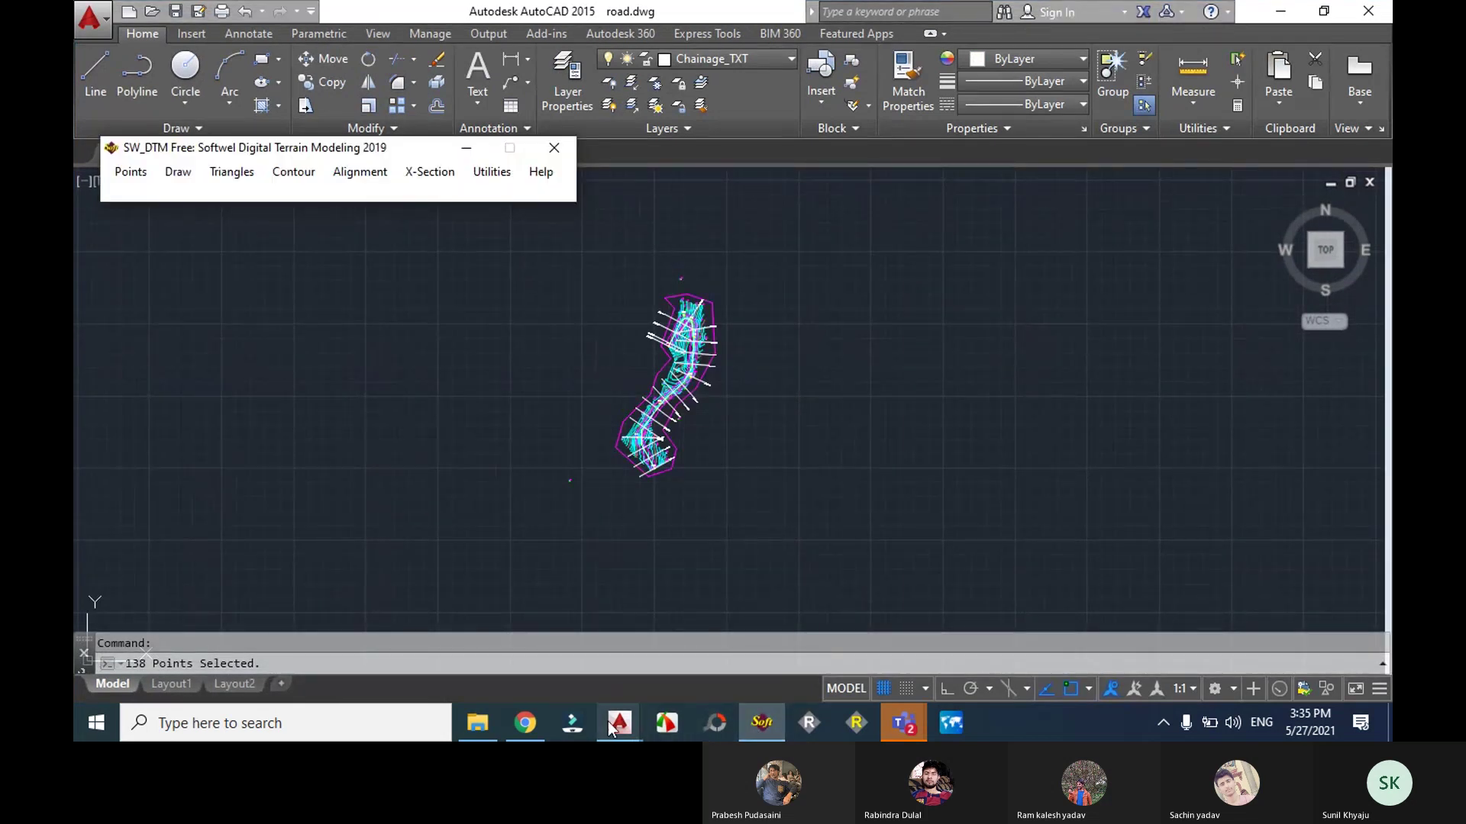
pyautogui.moveTo(614, 723)
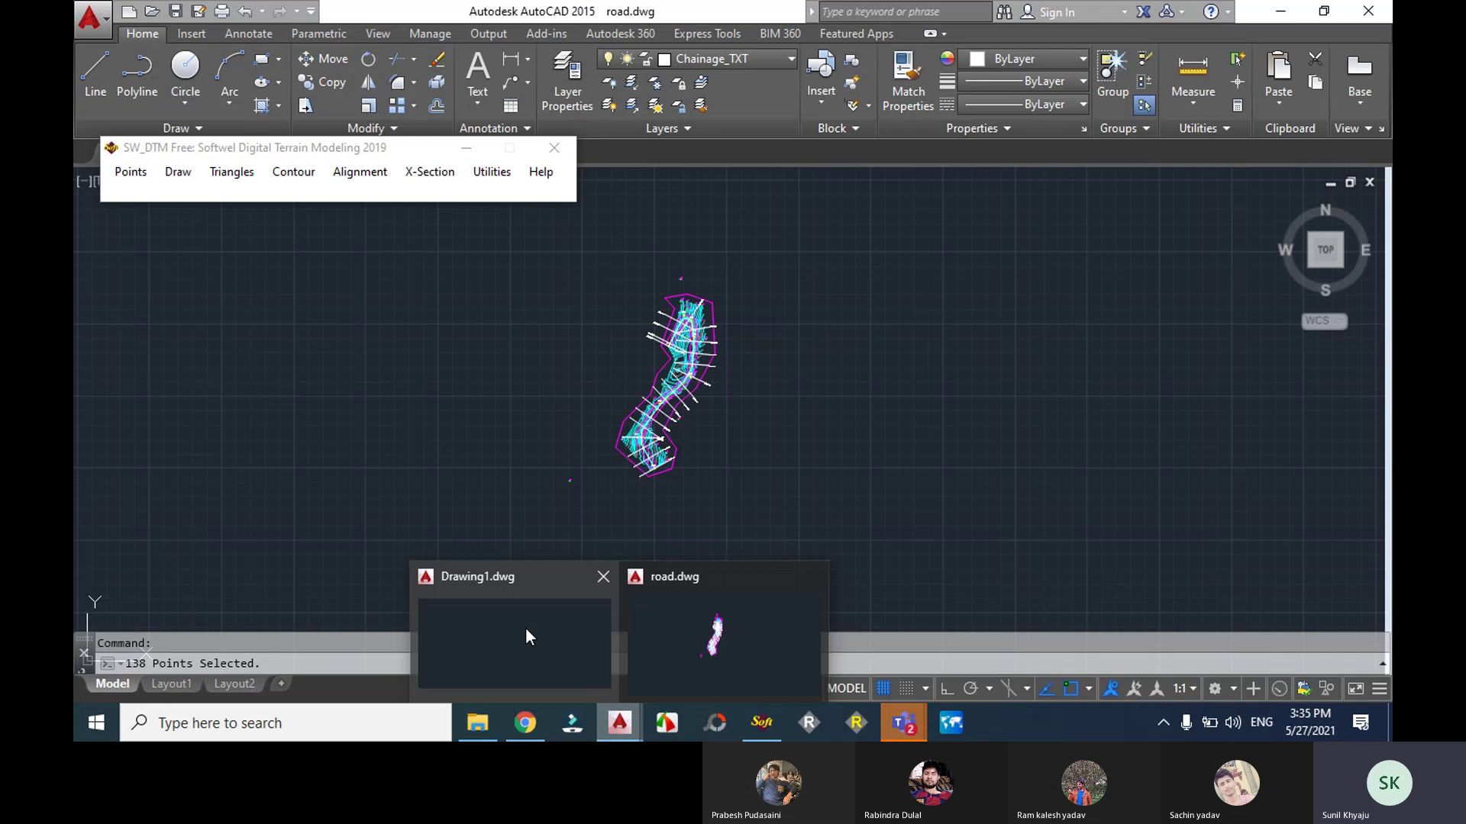
pyautogui.click(603, 576)
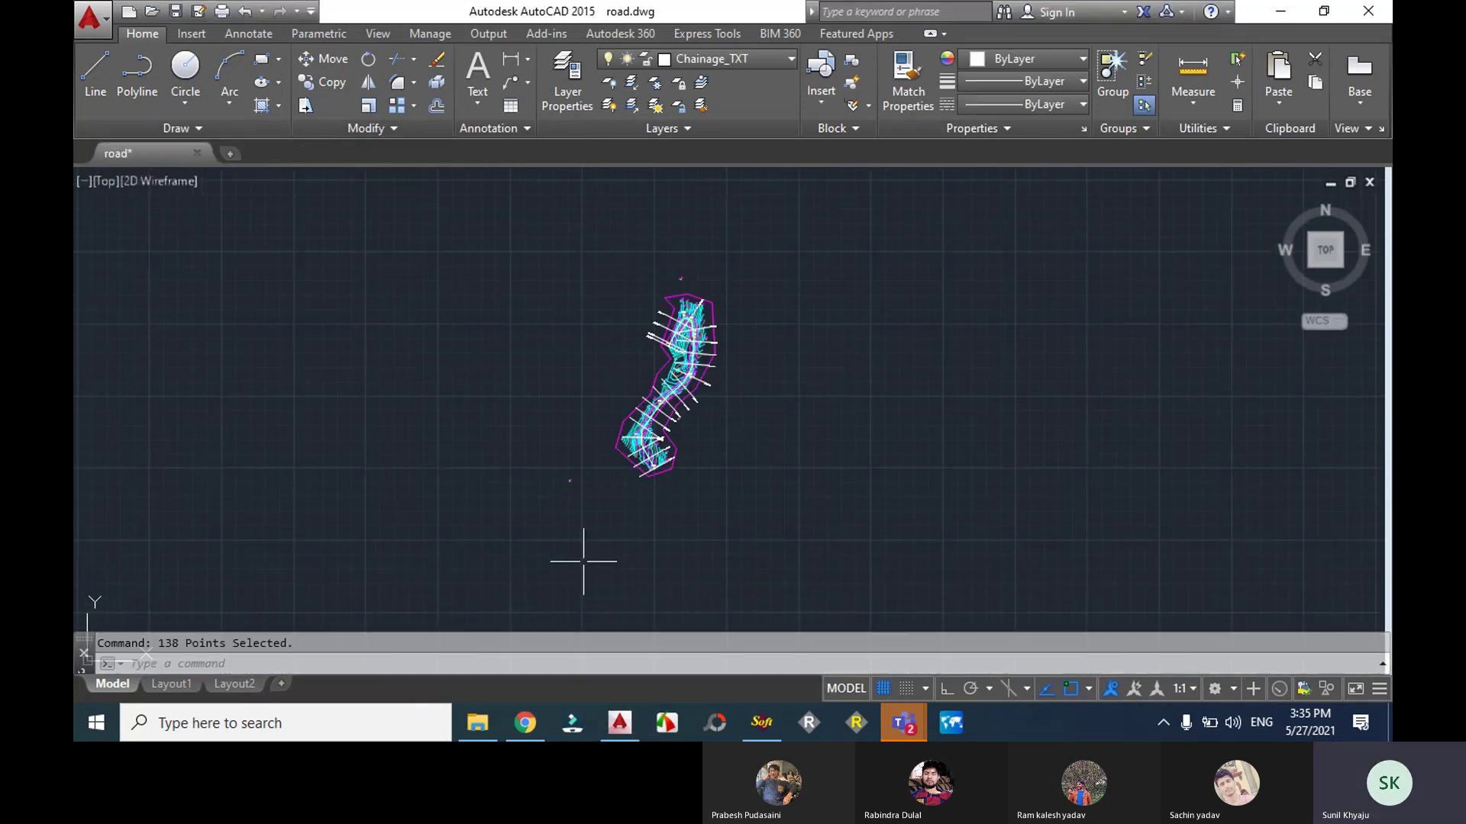
# - Return to SW_DTM and process the survey points again for the road drawing
pyautogui.click(761, 722)
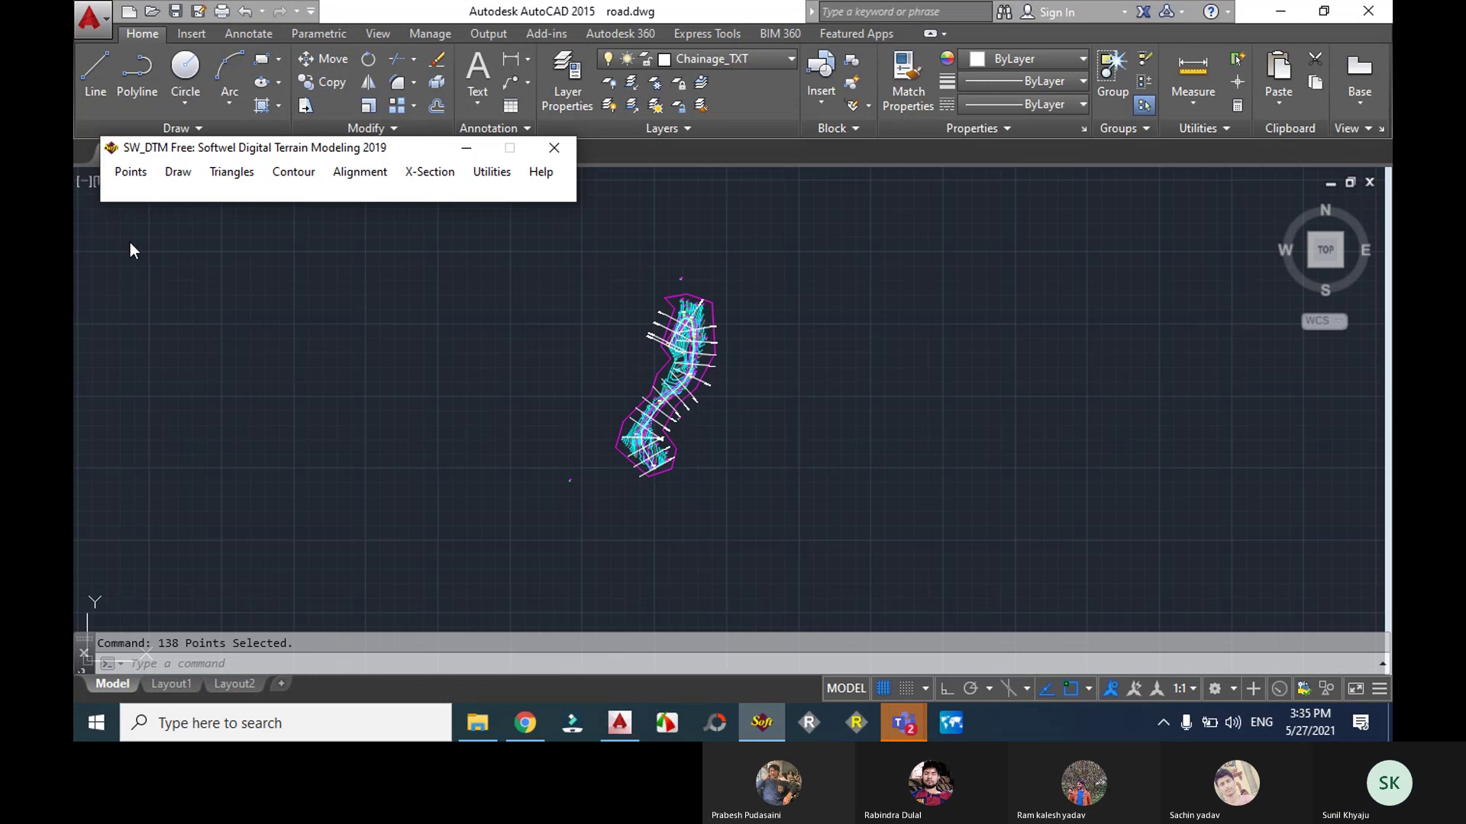
pyautogui.click(132, 180)
pyautogui.click(200, 368)
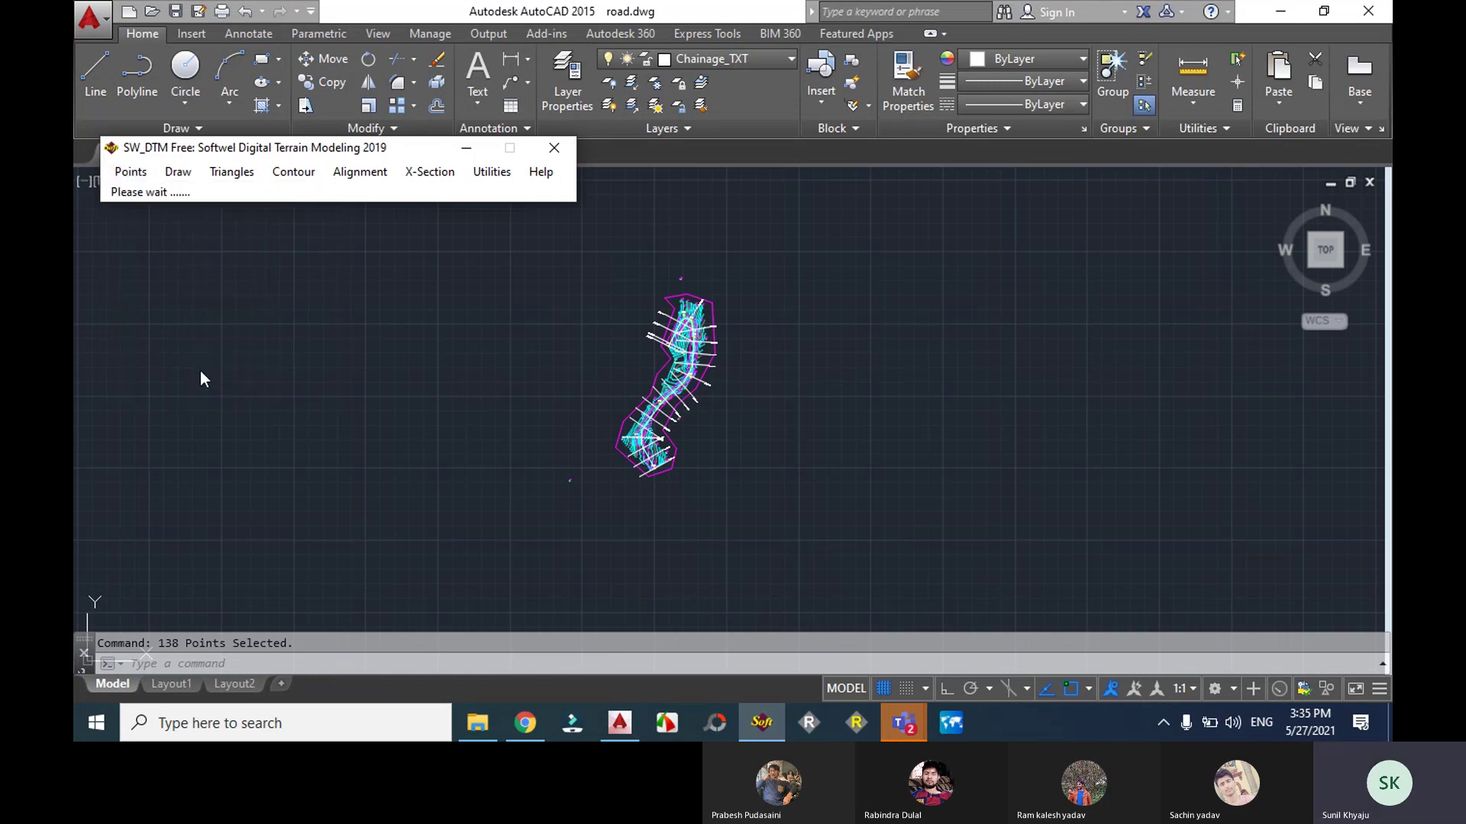
pyautogui.click(493, 570)
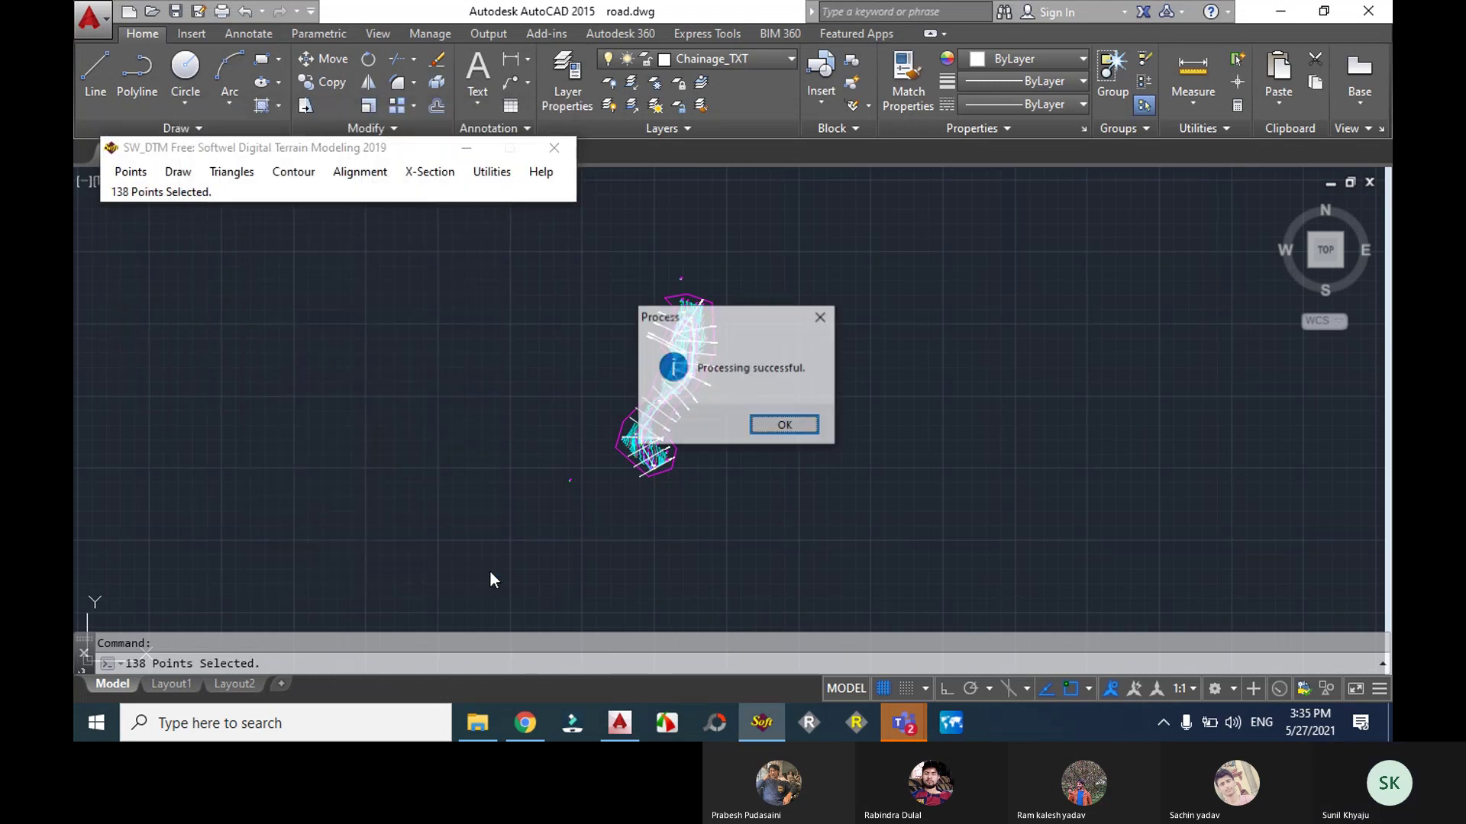
pyautogui.click(773, 429)
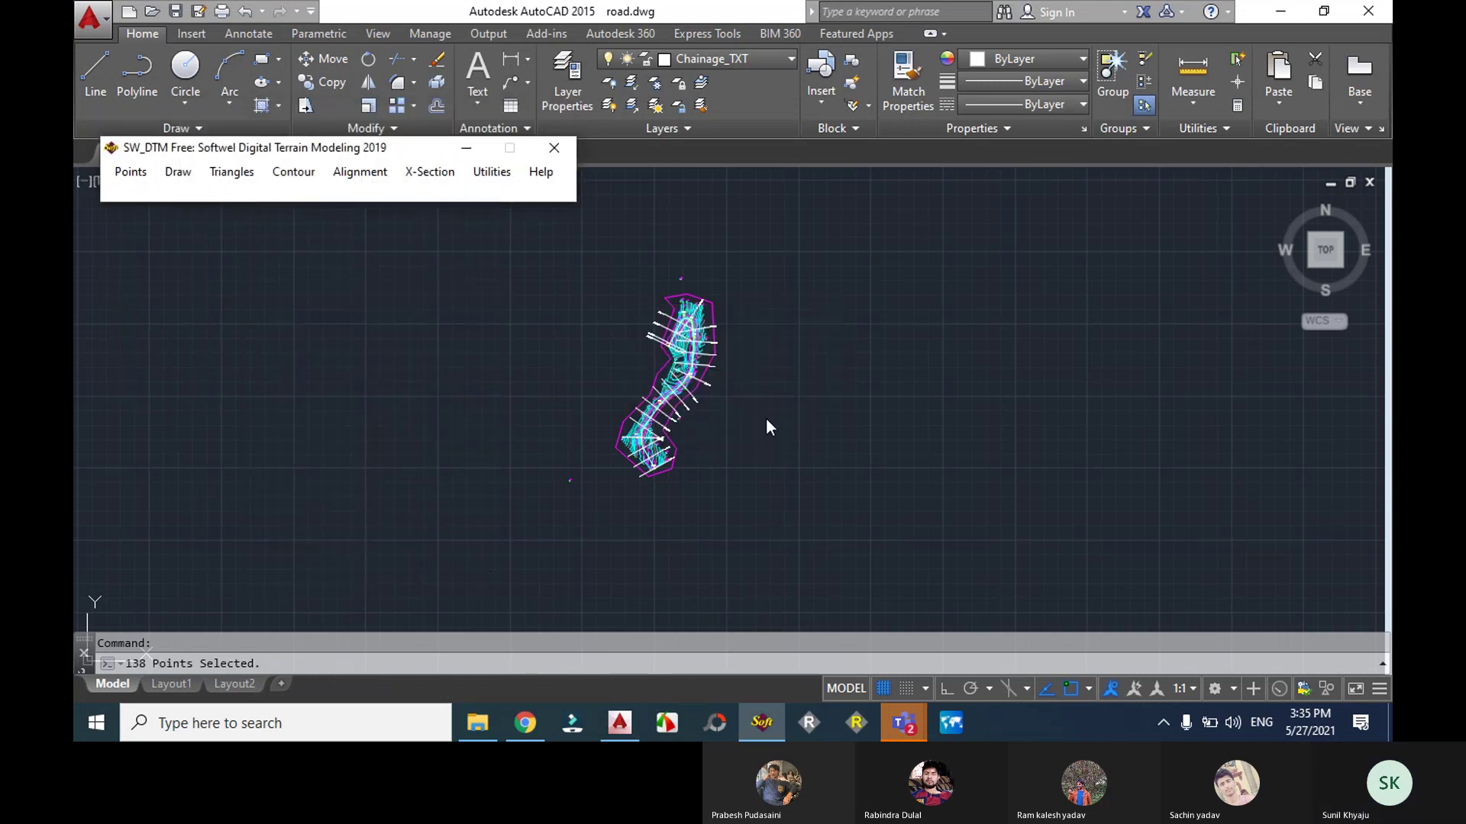
# - Generate the terrain triangulation from the processed points and acknowledge its completion
pyautogui.click(238, 178)
pyautogui.click(256, 196)
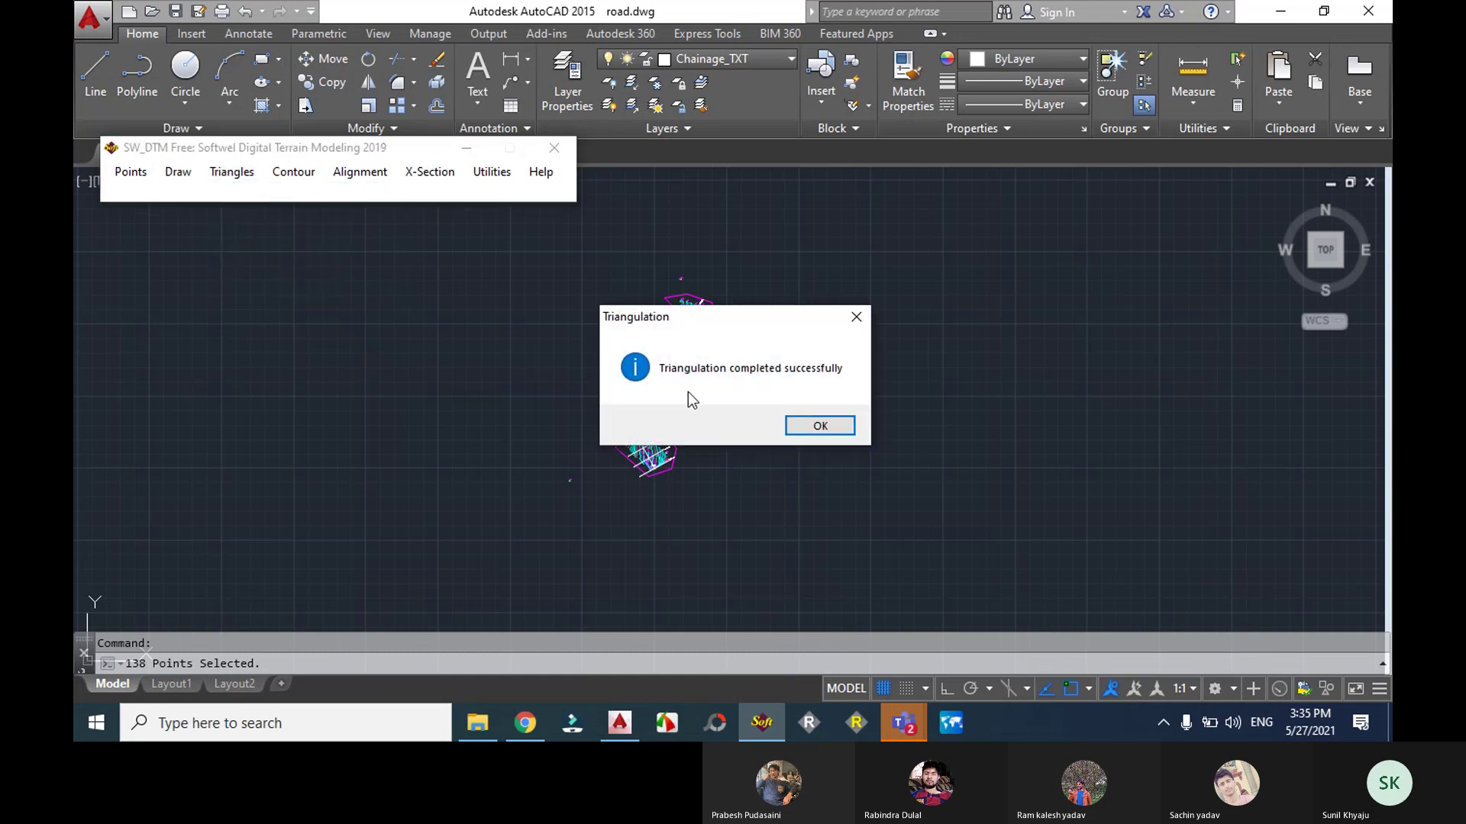
pyautogui.click(813, 425)
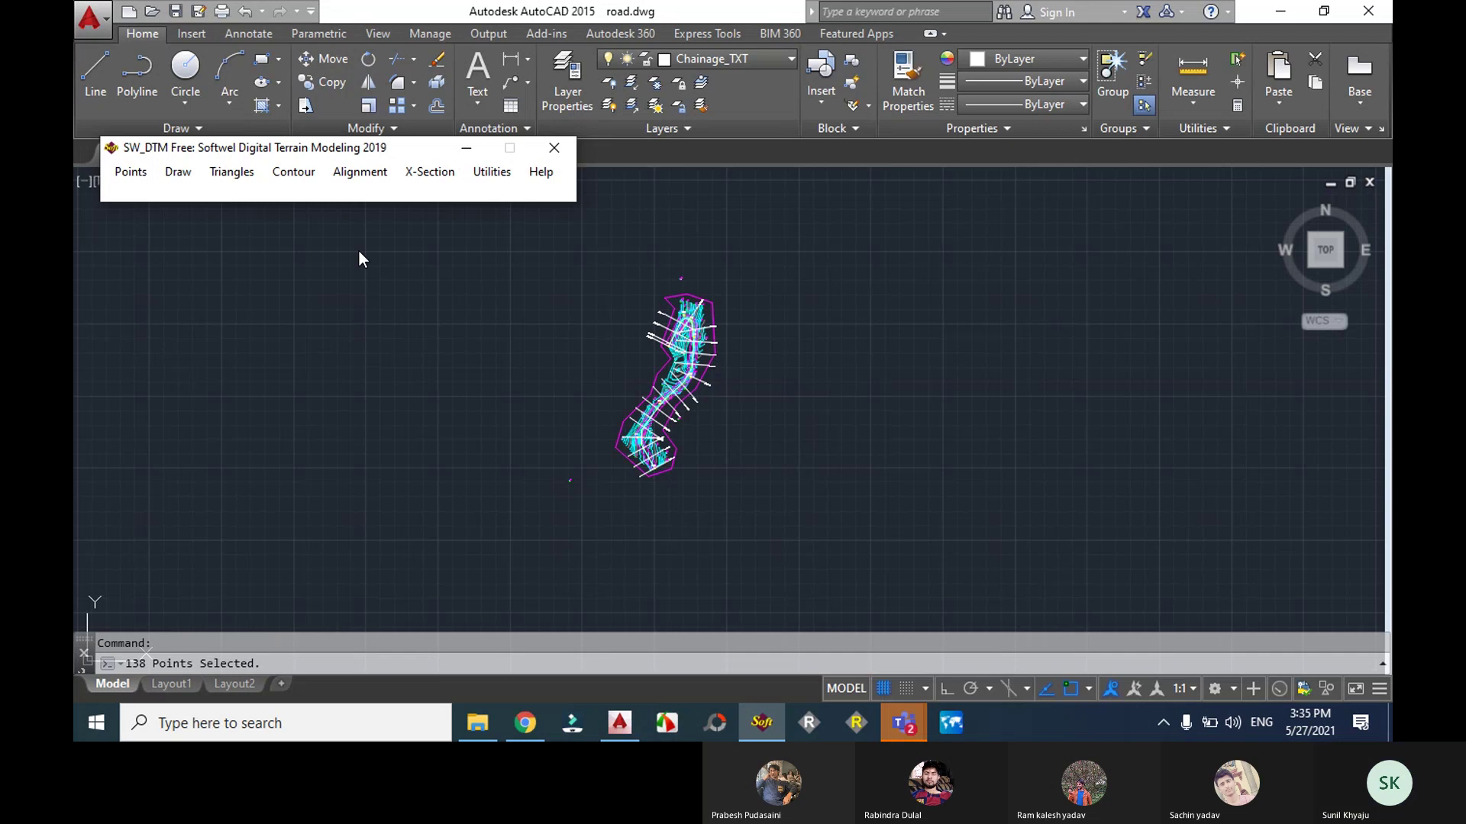
# - Set up Sections By DTM for L-Profile and X-Section, loading the user chainage 1 file, writing chainages and deleting existing chainage
pyautogui.click(415, 175)
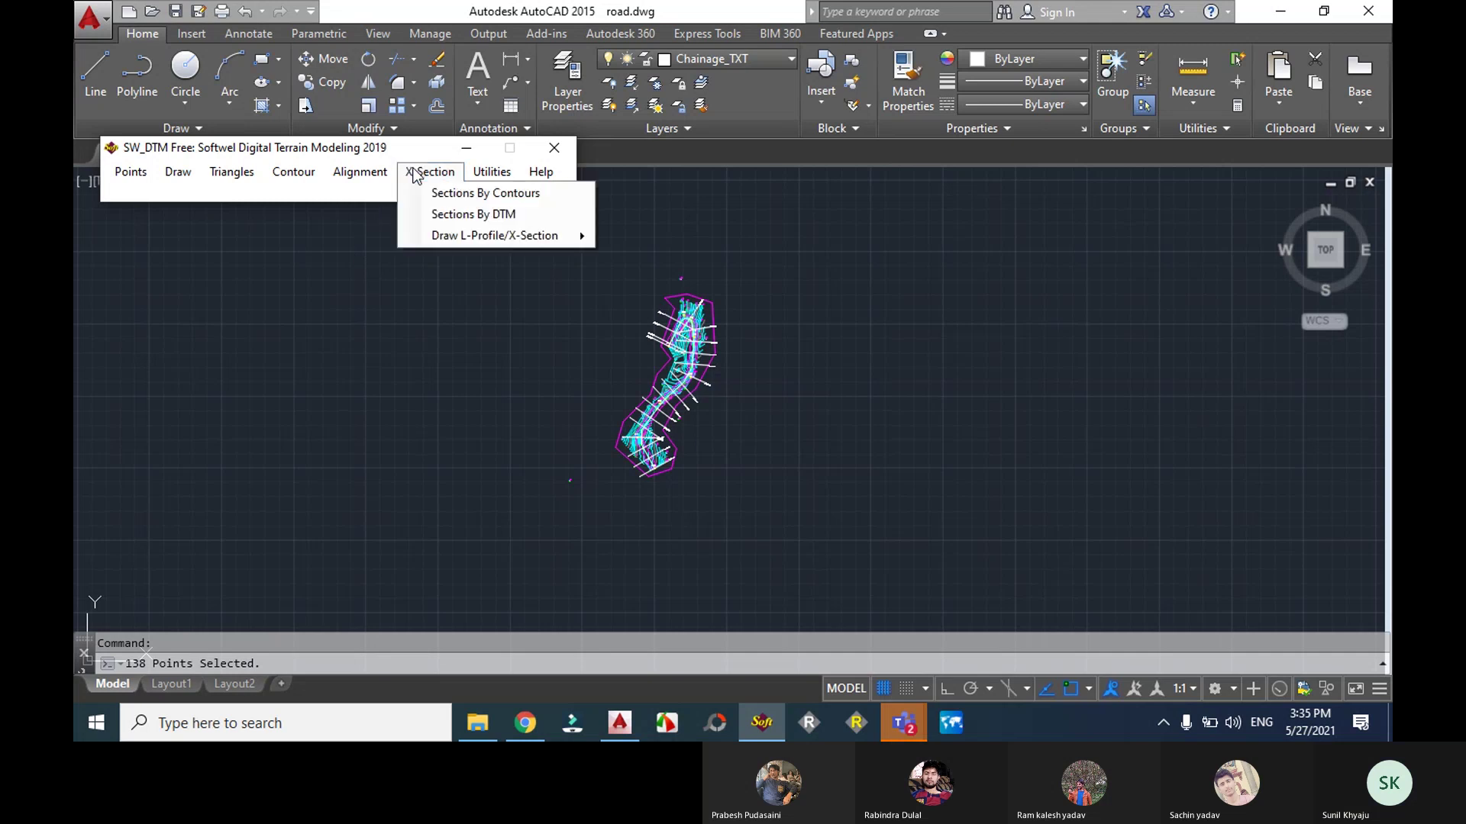
pyautogui.click(471, 216)
pyautogui.click(414, 202)
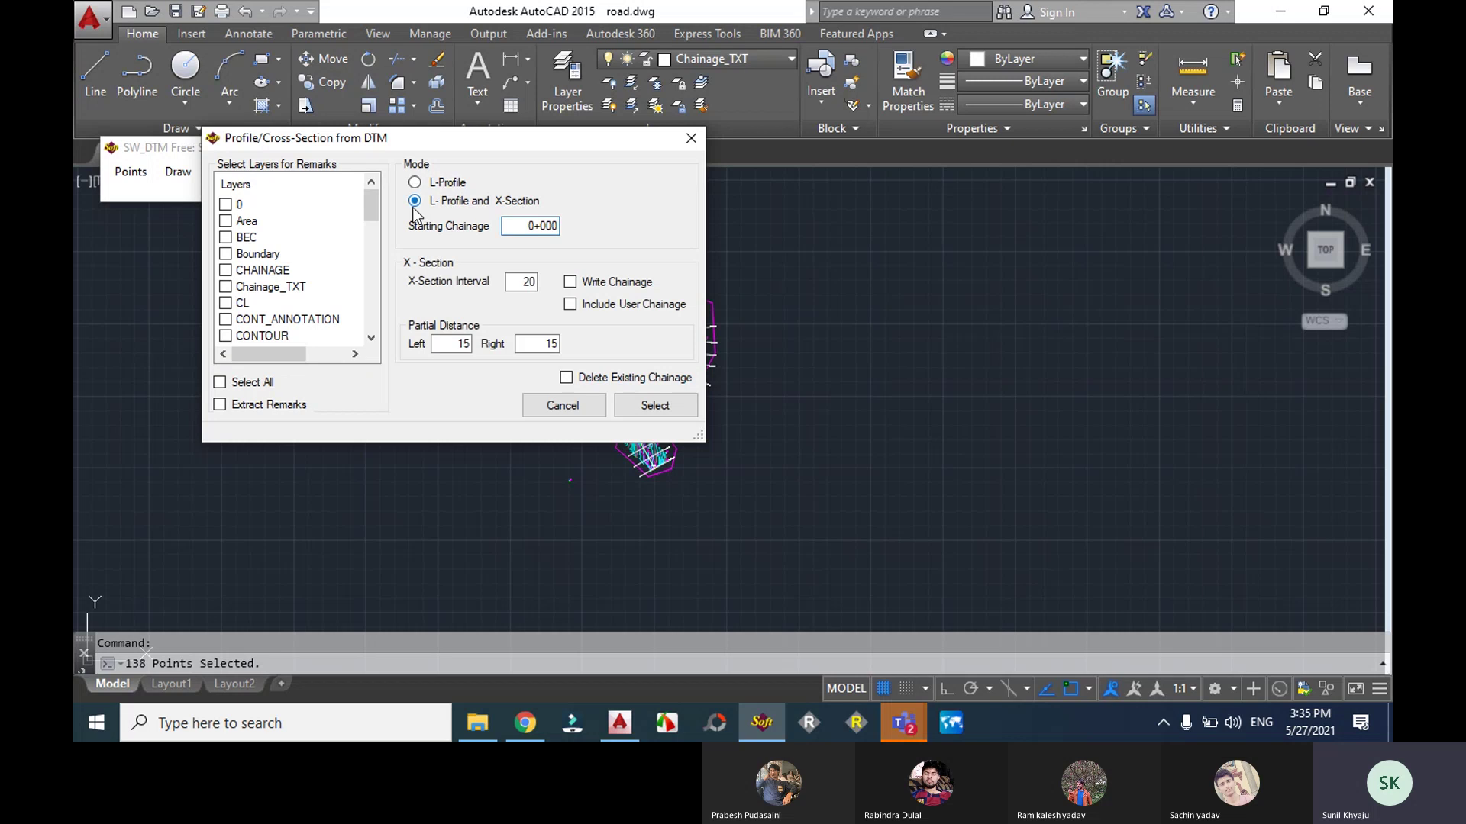
pyautogui.click(569, 303)
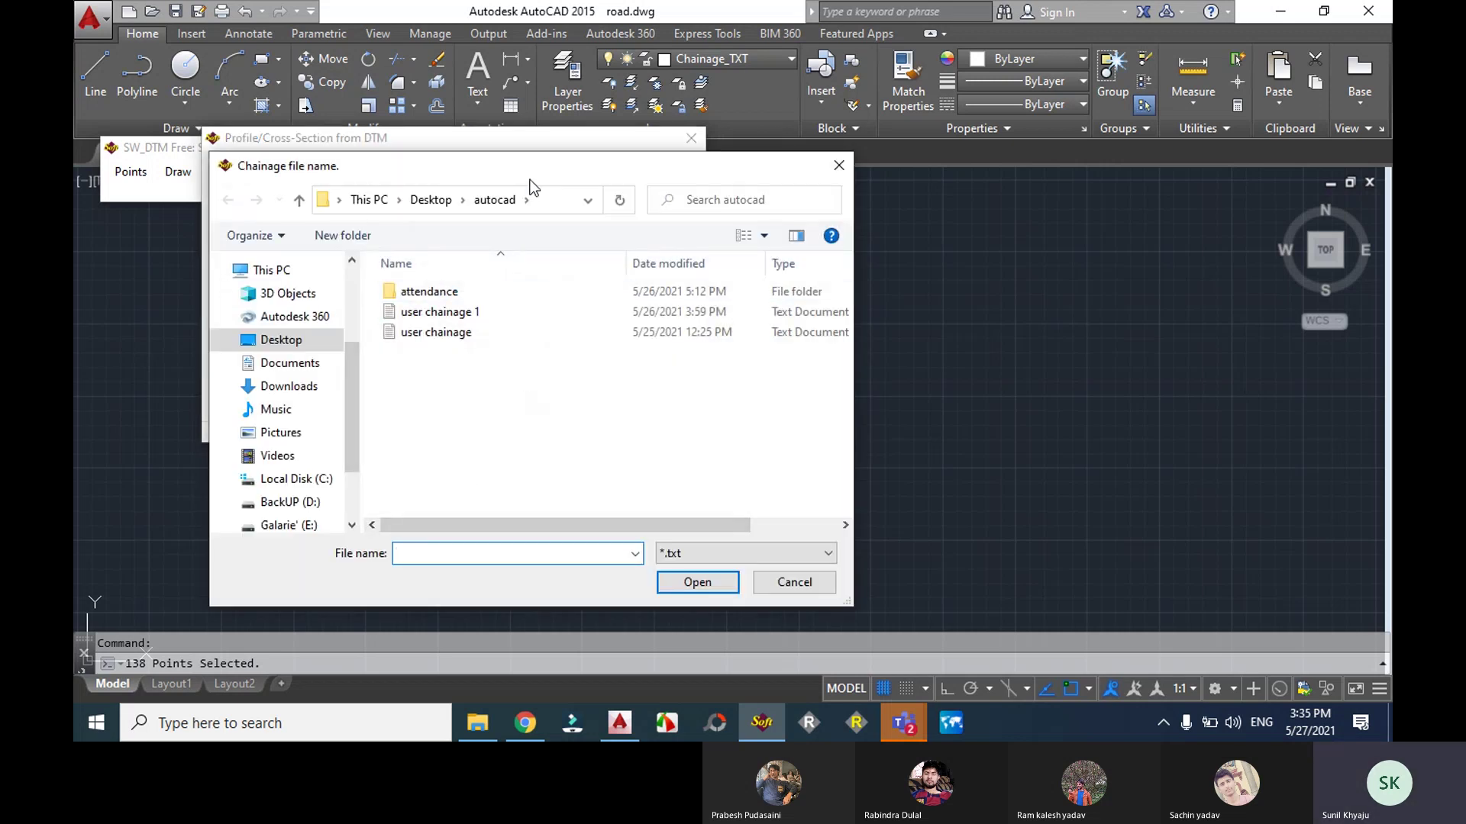
pyautogui.doubleClick(406, 320)
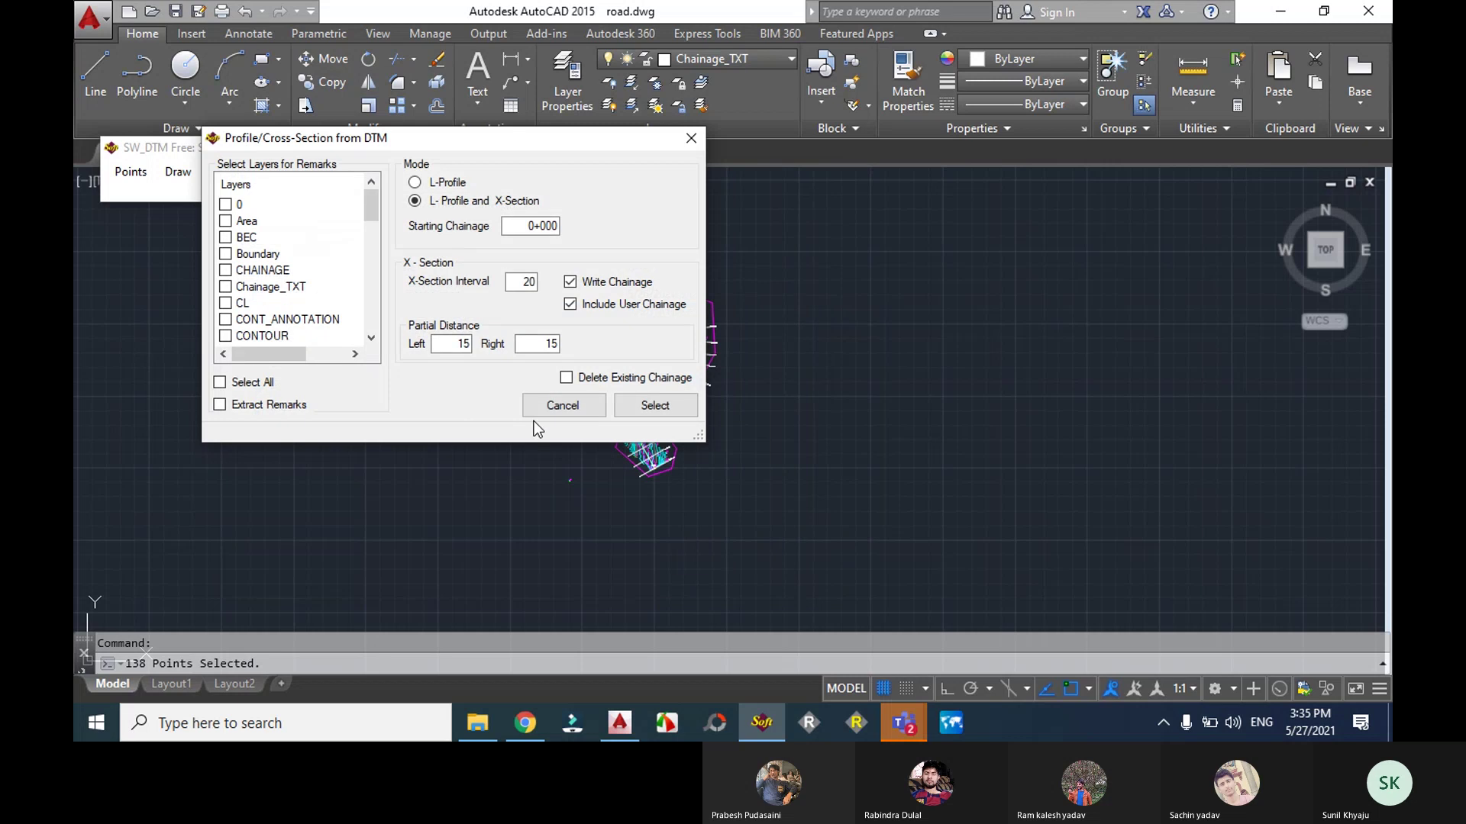
pyautogui.click(567, 377)
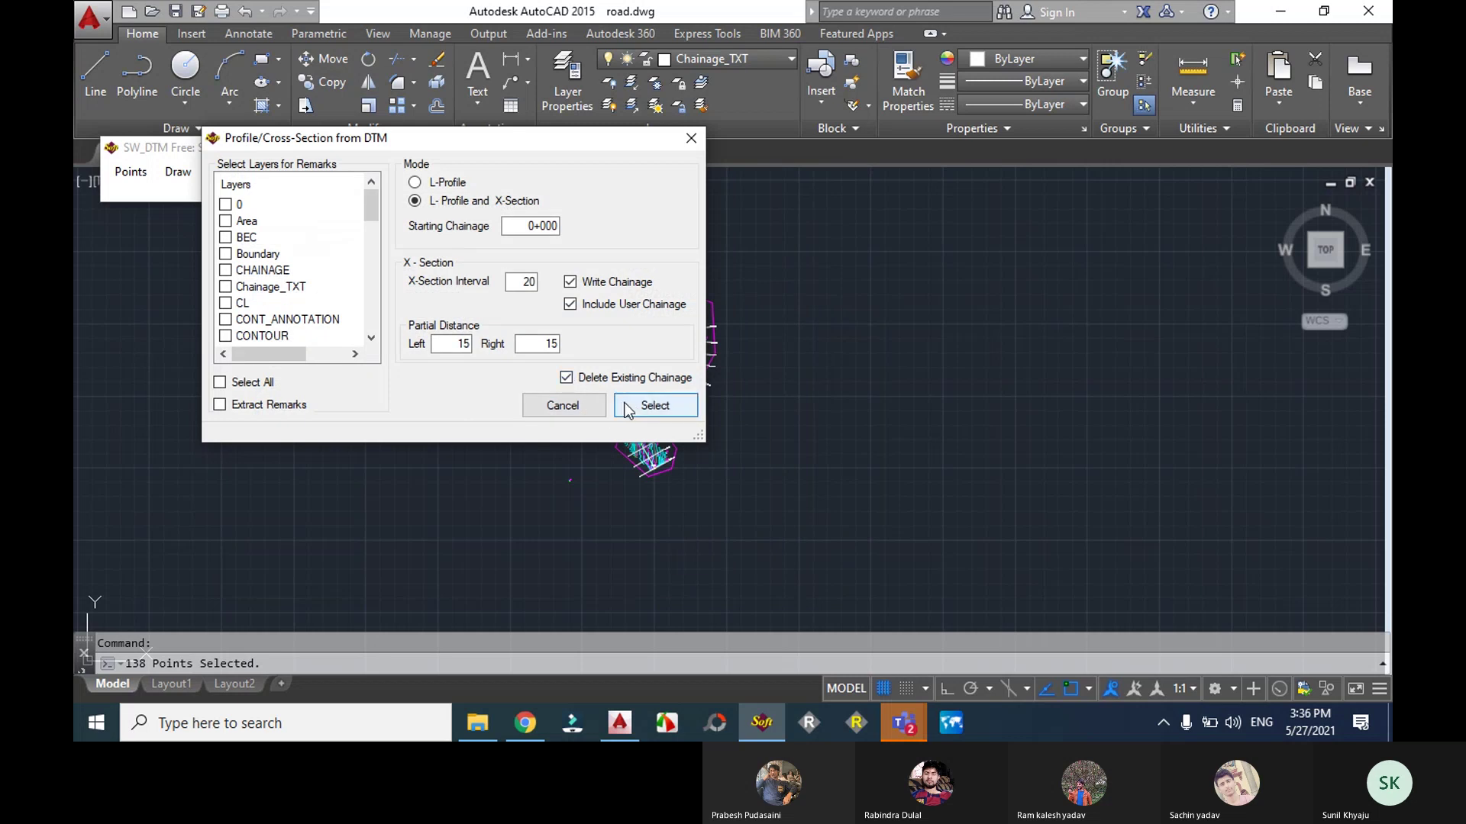
# - Save the section data as 1234 in the autocad folder and extract it along the alignment, picking its end nearest I.P. 0
pyautogui.click(626, 408)
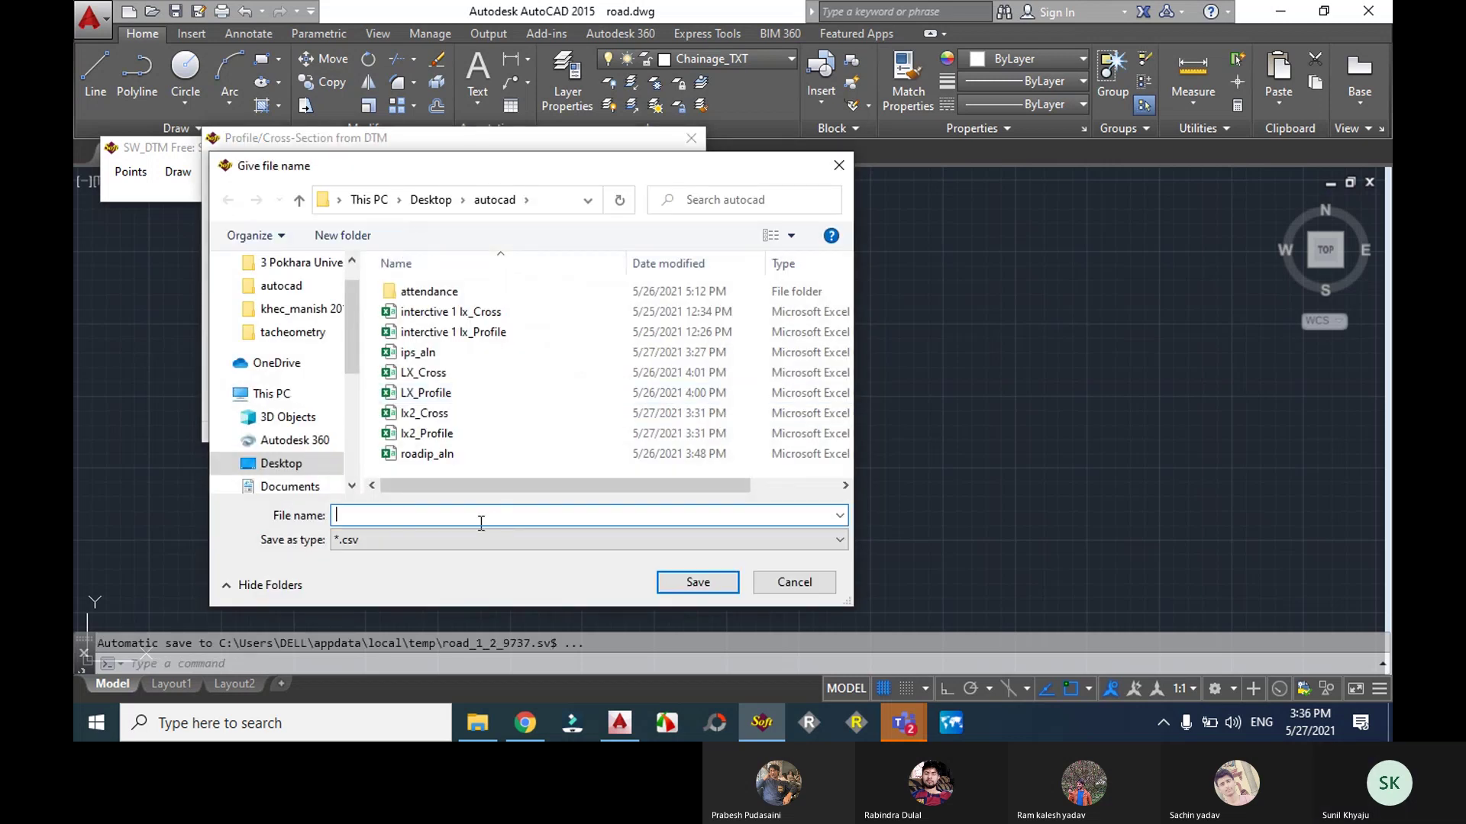
pyautogui.write('1234')
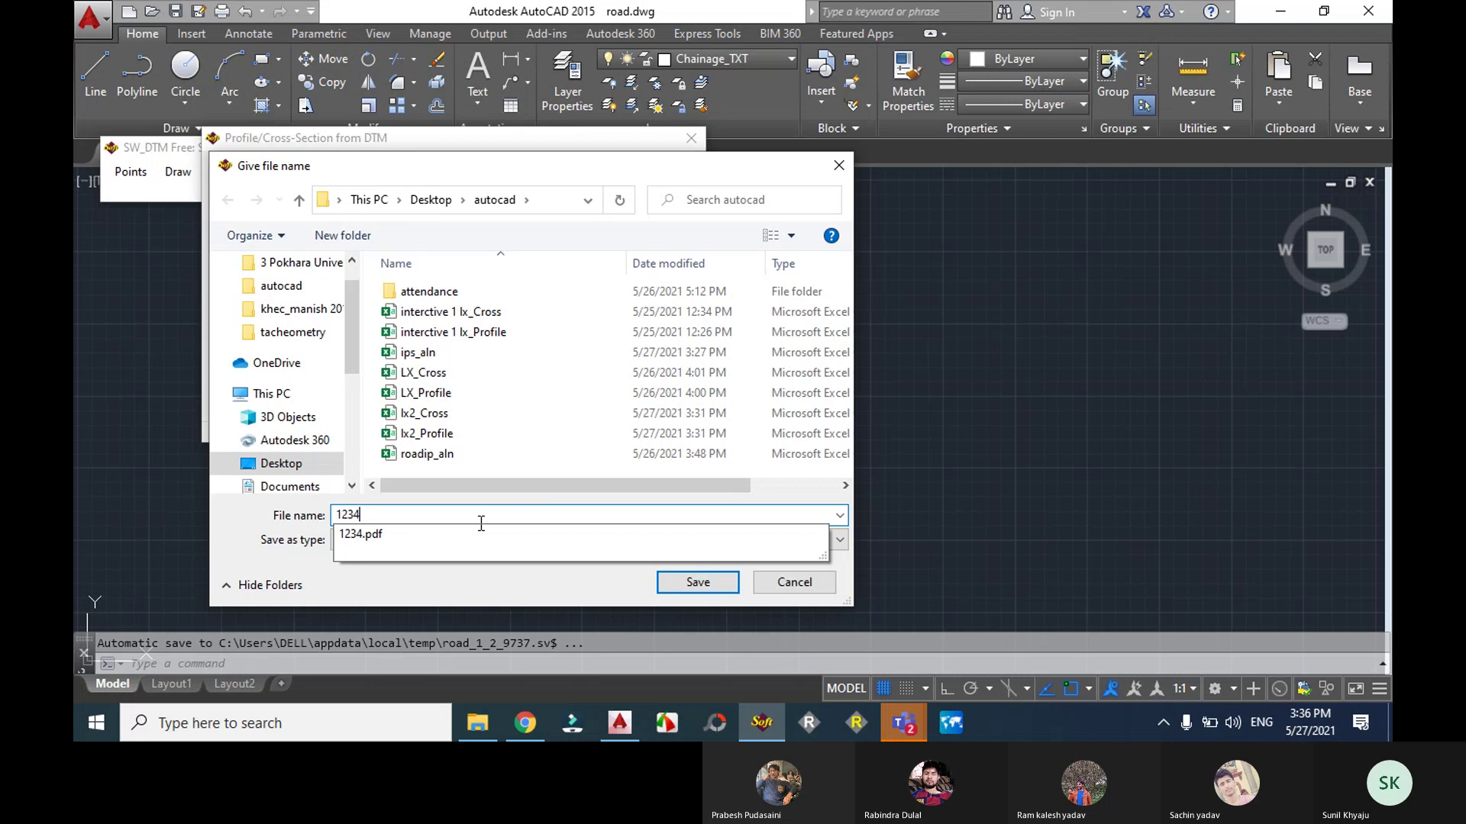
pyautogui.click(534, 589)
pyautogui.click(697, 583)
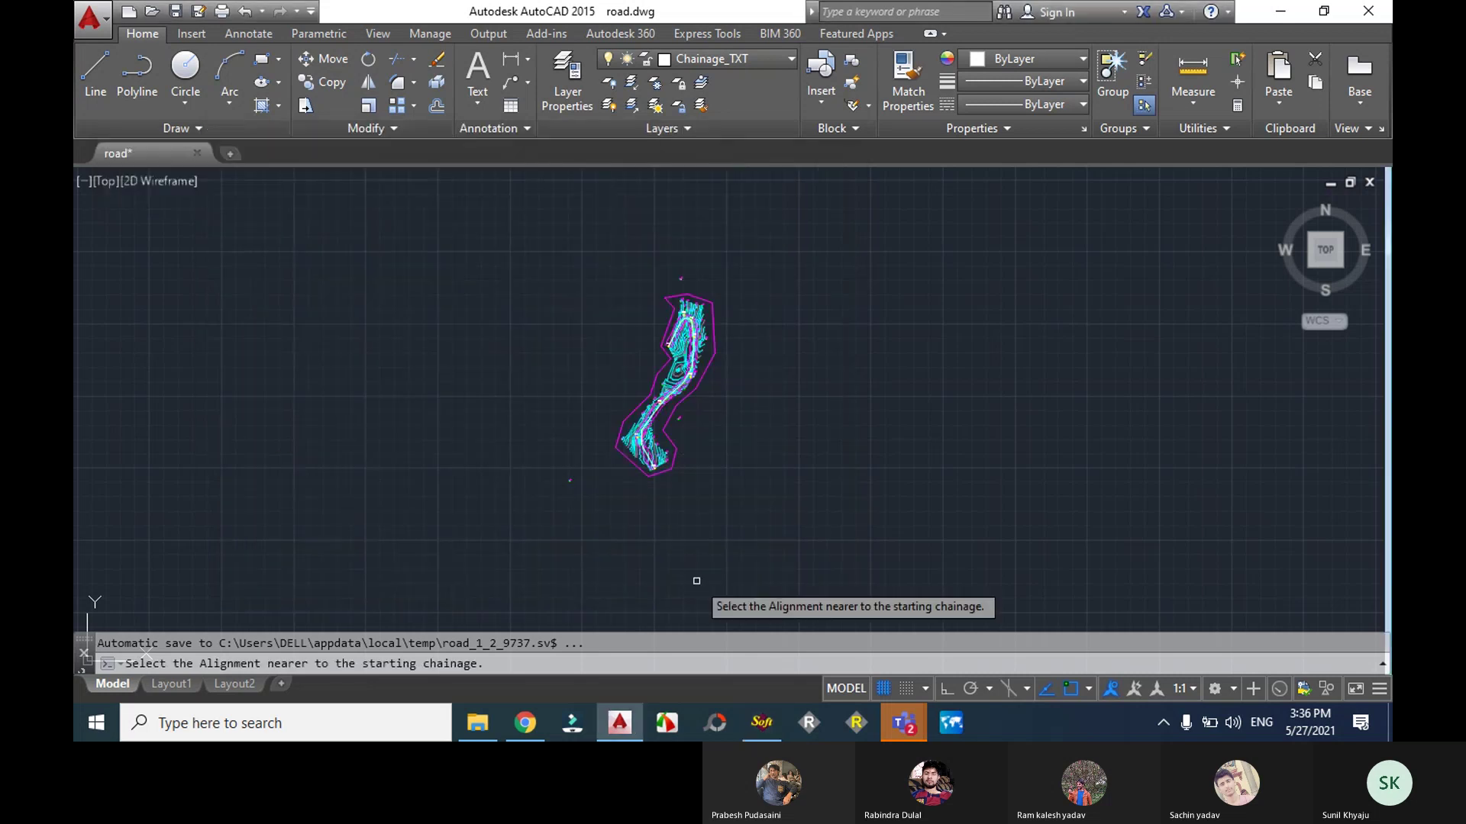
pyautogui.scroll(5, 649, 473)
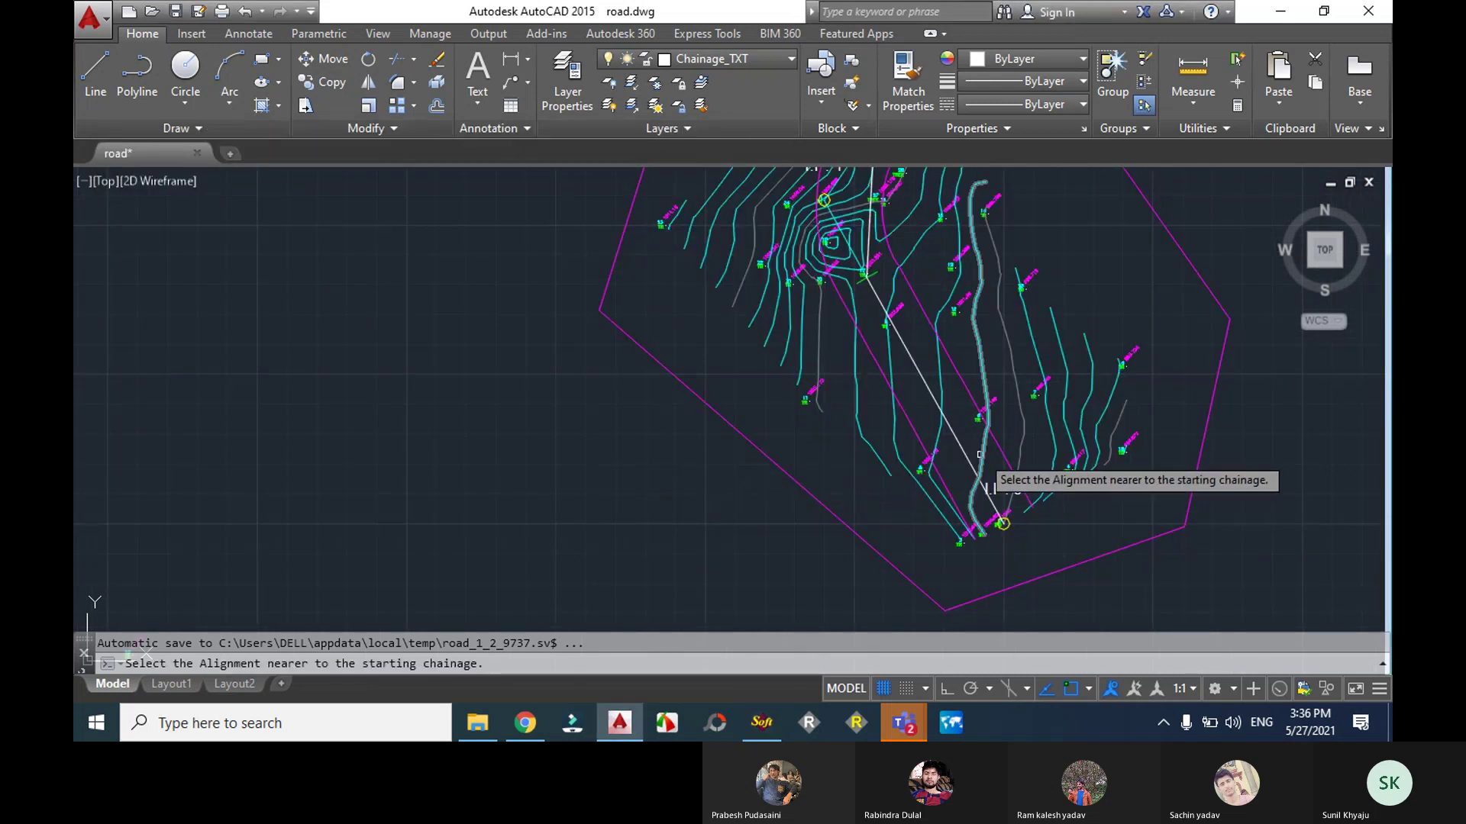
pyautogui.click(979, 454)
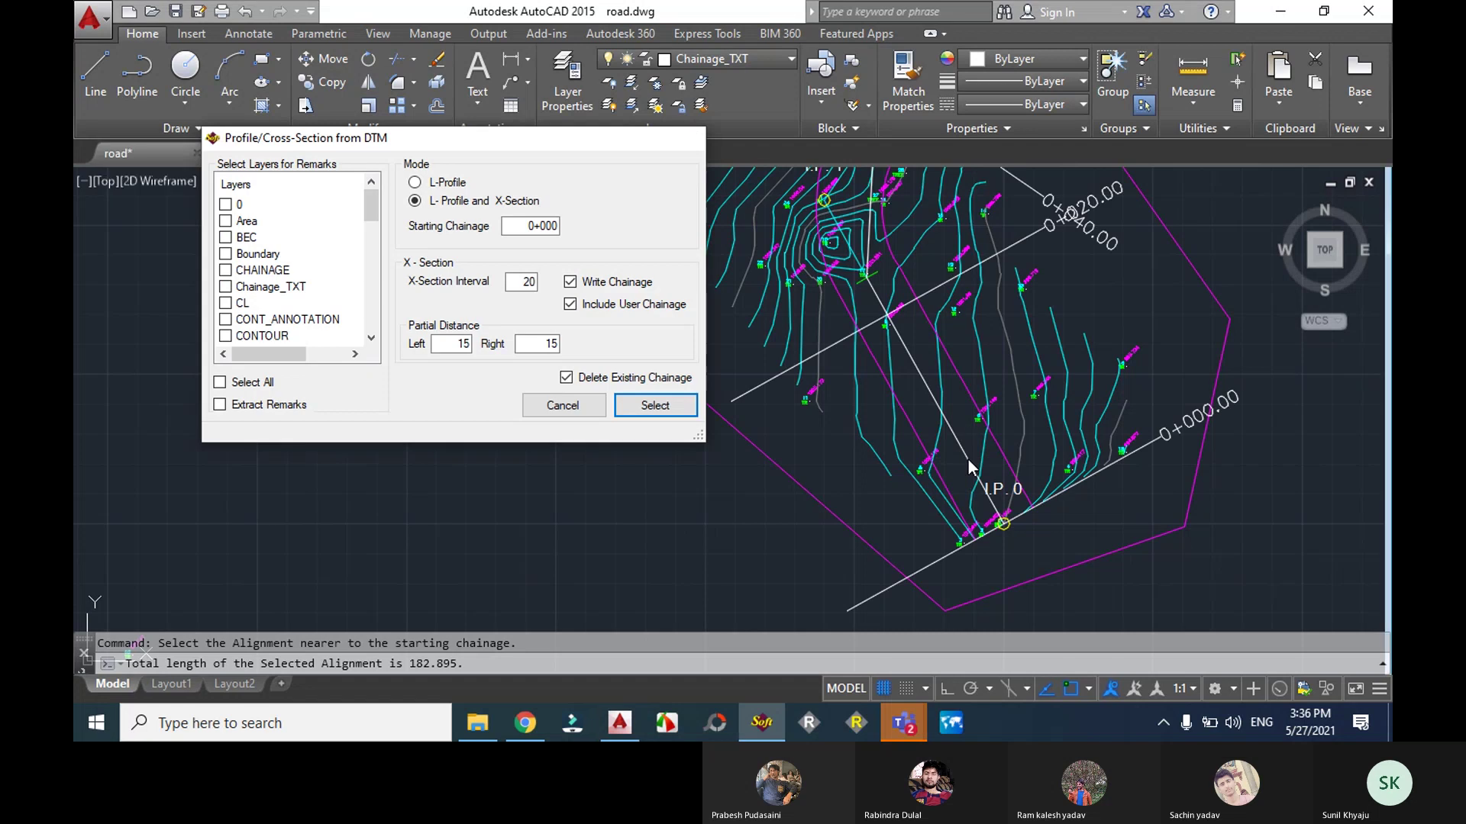
pyautogui.click(654, 405)
pyautogui.scroll(-5, 671, 451)
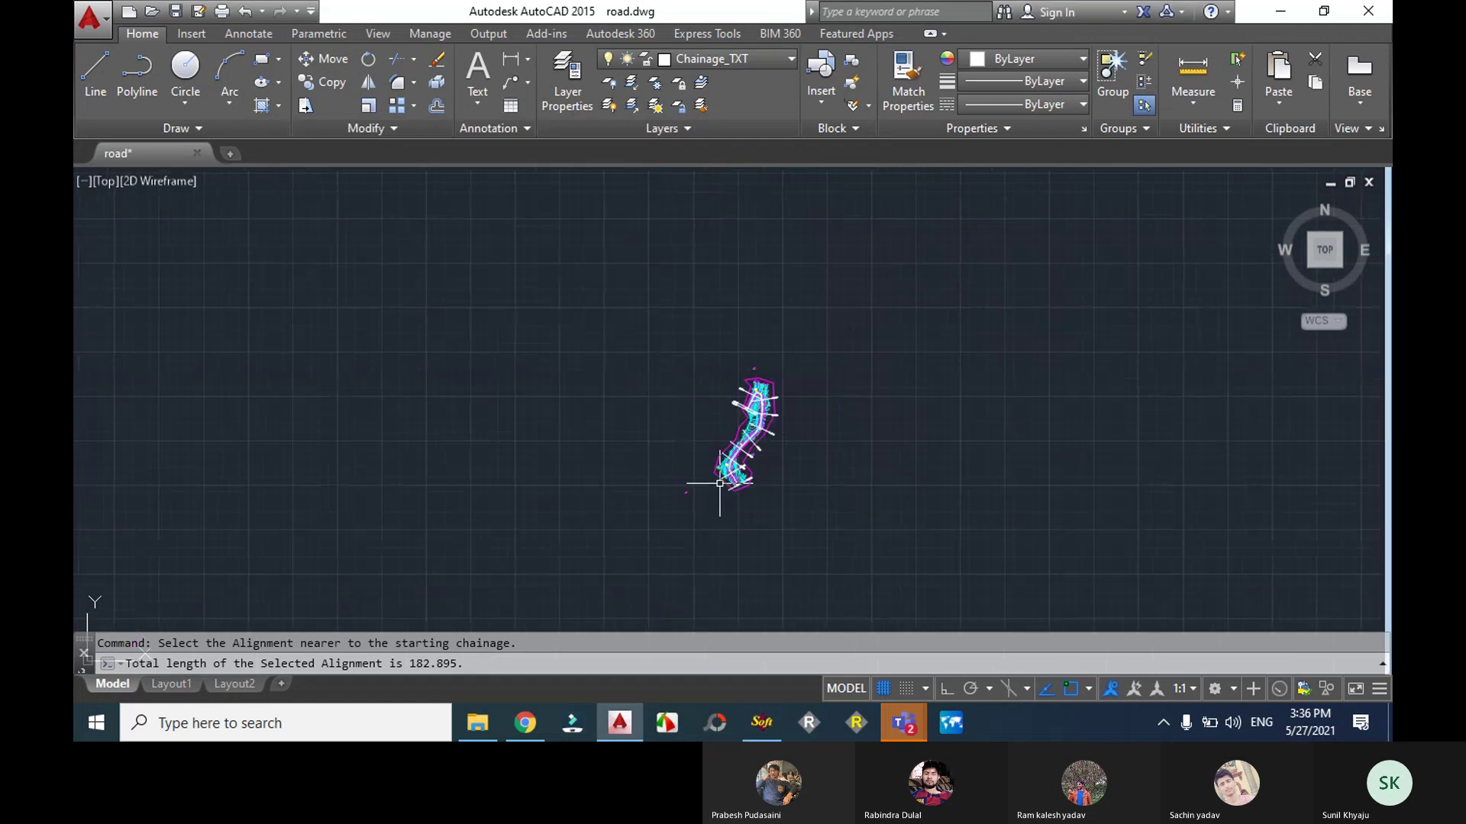
# - Draw all L-Profile sheets from the default file, including all chainages, with the horizontal scale set to 500
pyautogui.click(758, 725)
pyautogui.click(429, 172)
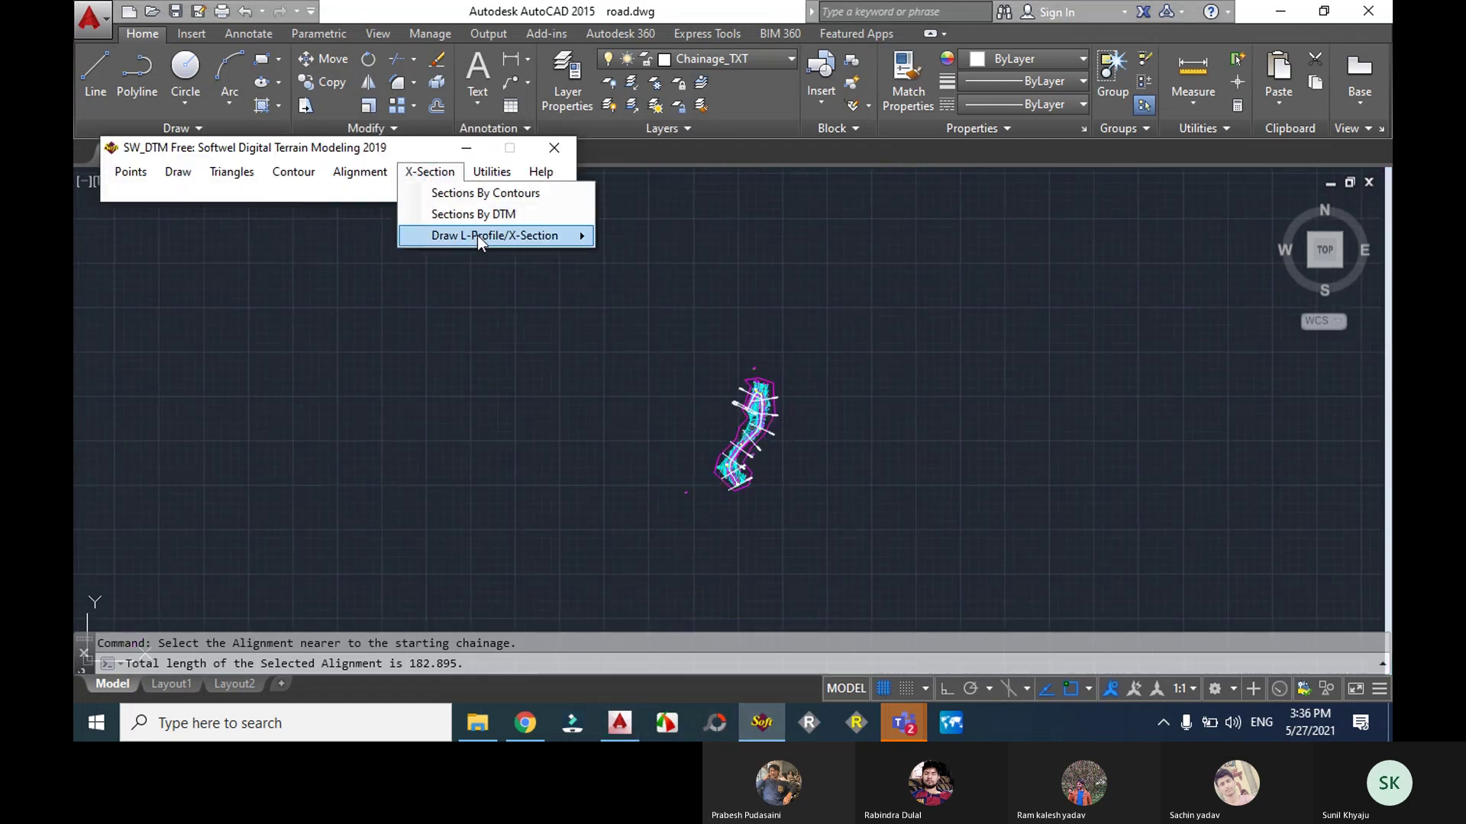
pyautogui.moveTo(551, 235)
pyautogui.click(620, 237)
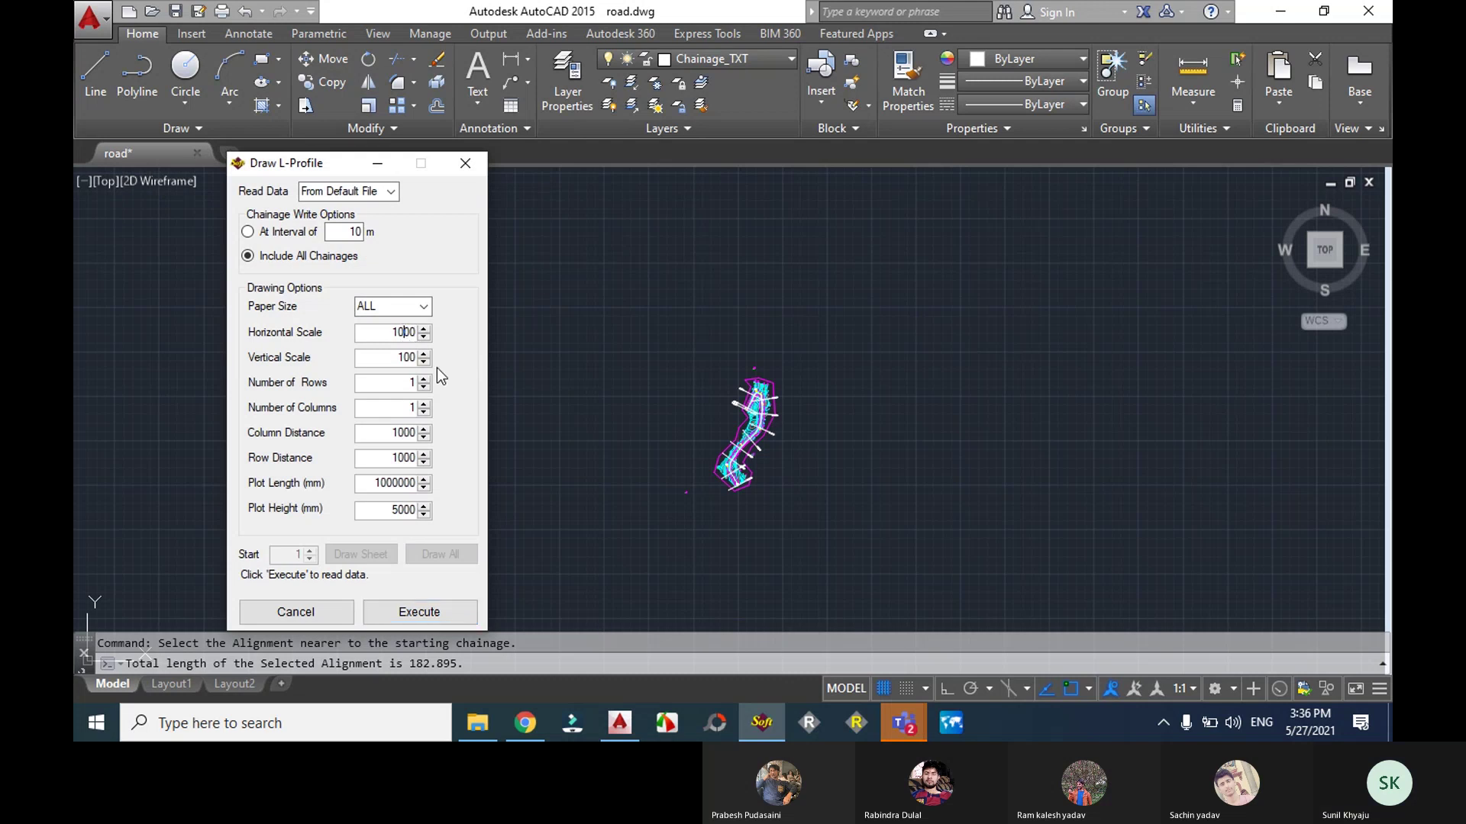
pyautogui.write('5')
pyautogui.click(426, 613)
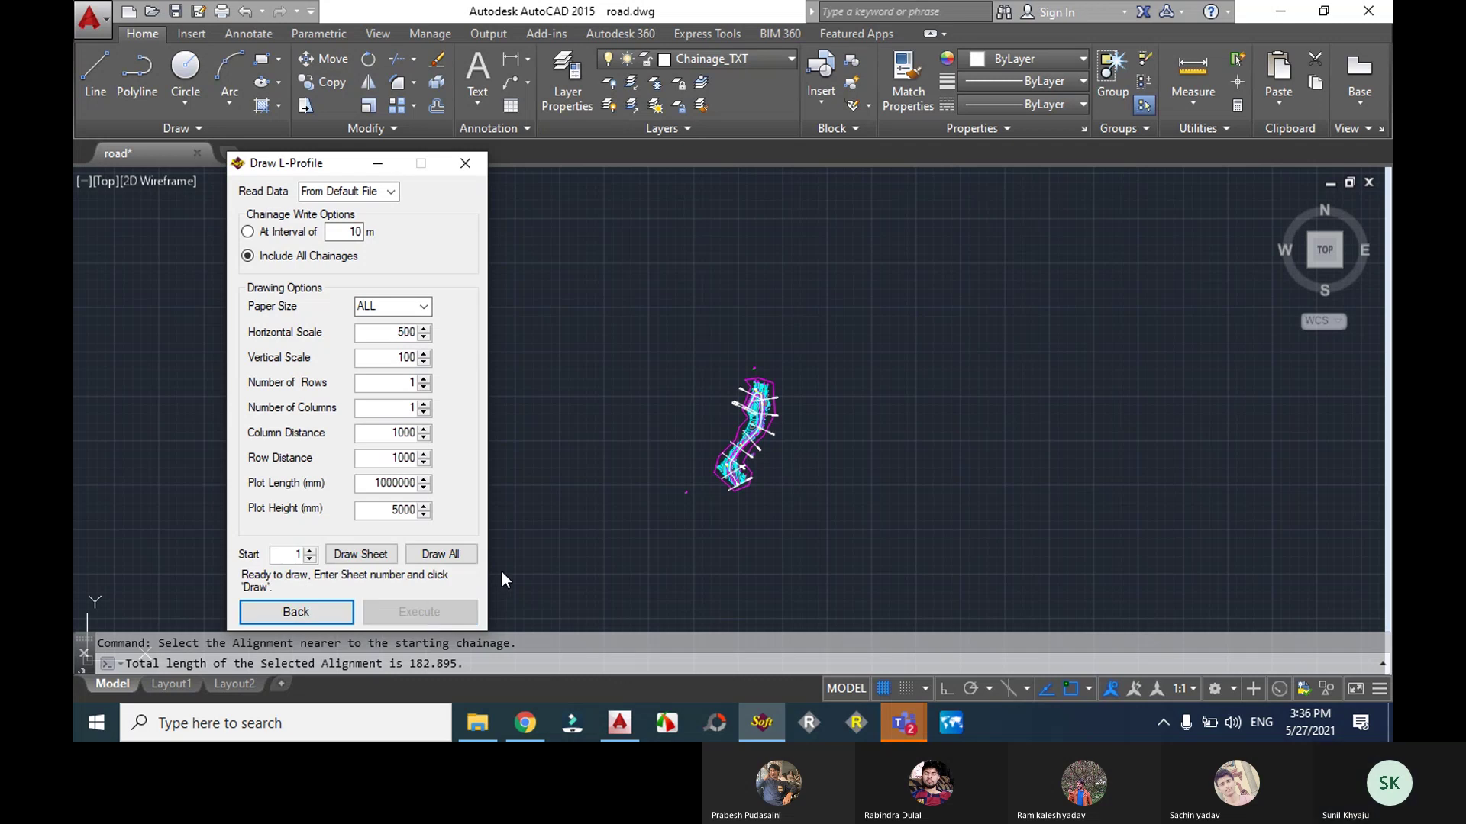
pyautogui.click(435, 559)
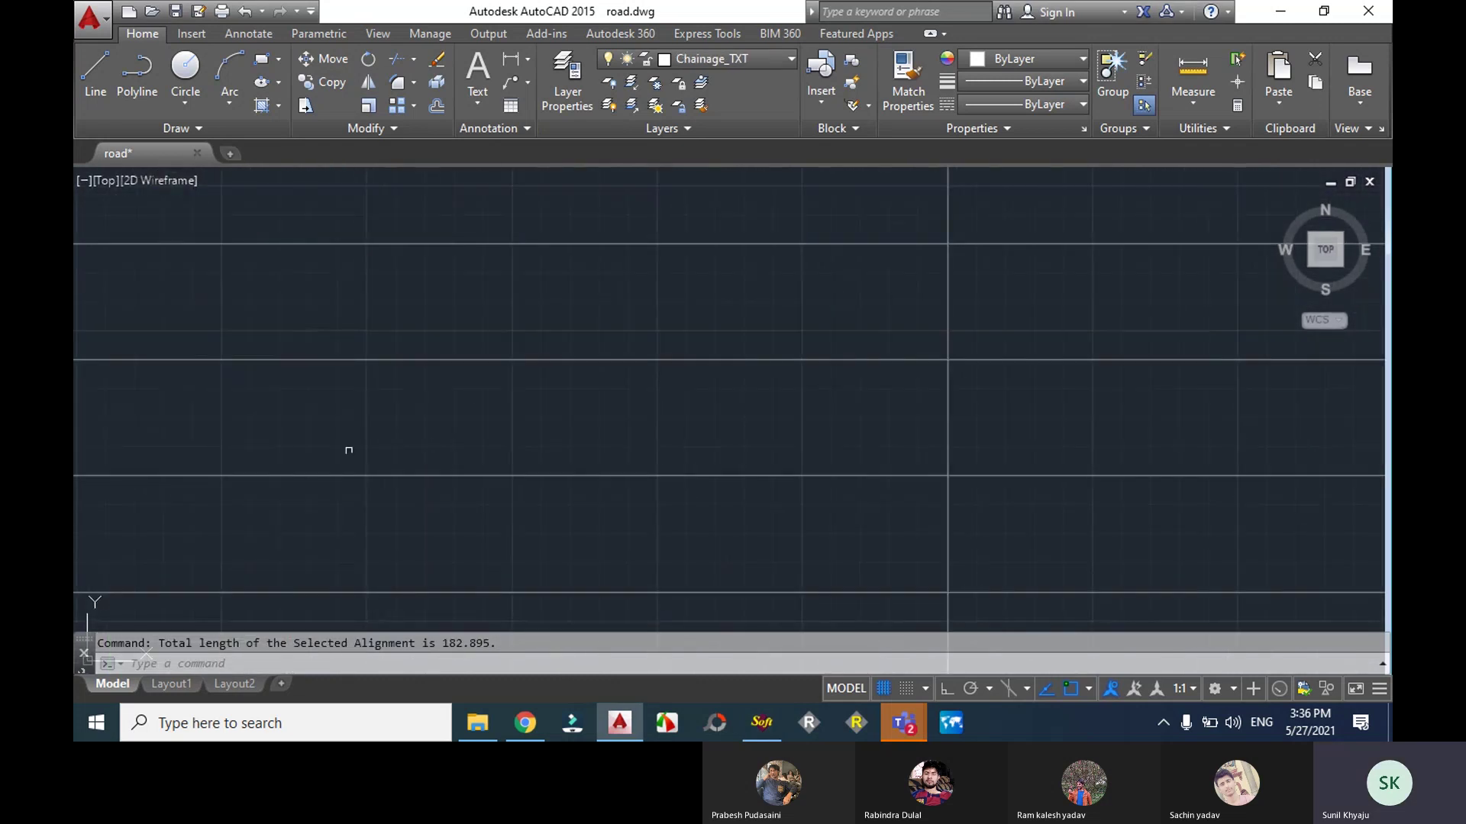
# - Select the base of the vertical drop in the L-Profile and examine the level and chainage rows beneath it
pyautogui.scroll(8, 298, 454)
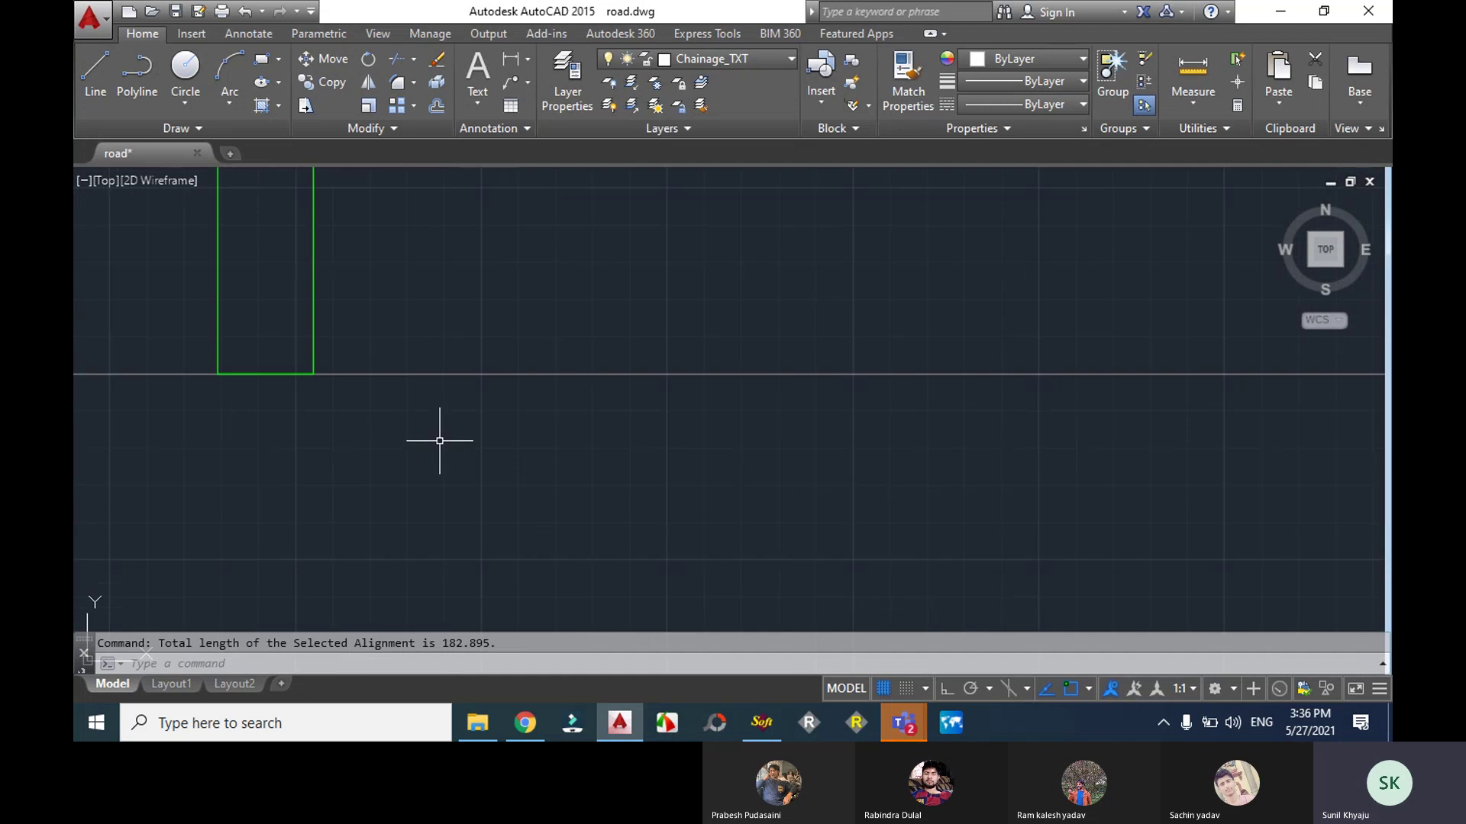
pyautogui.click(294, 377)
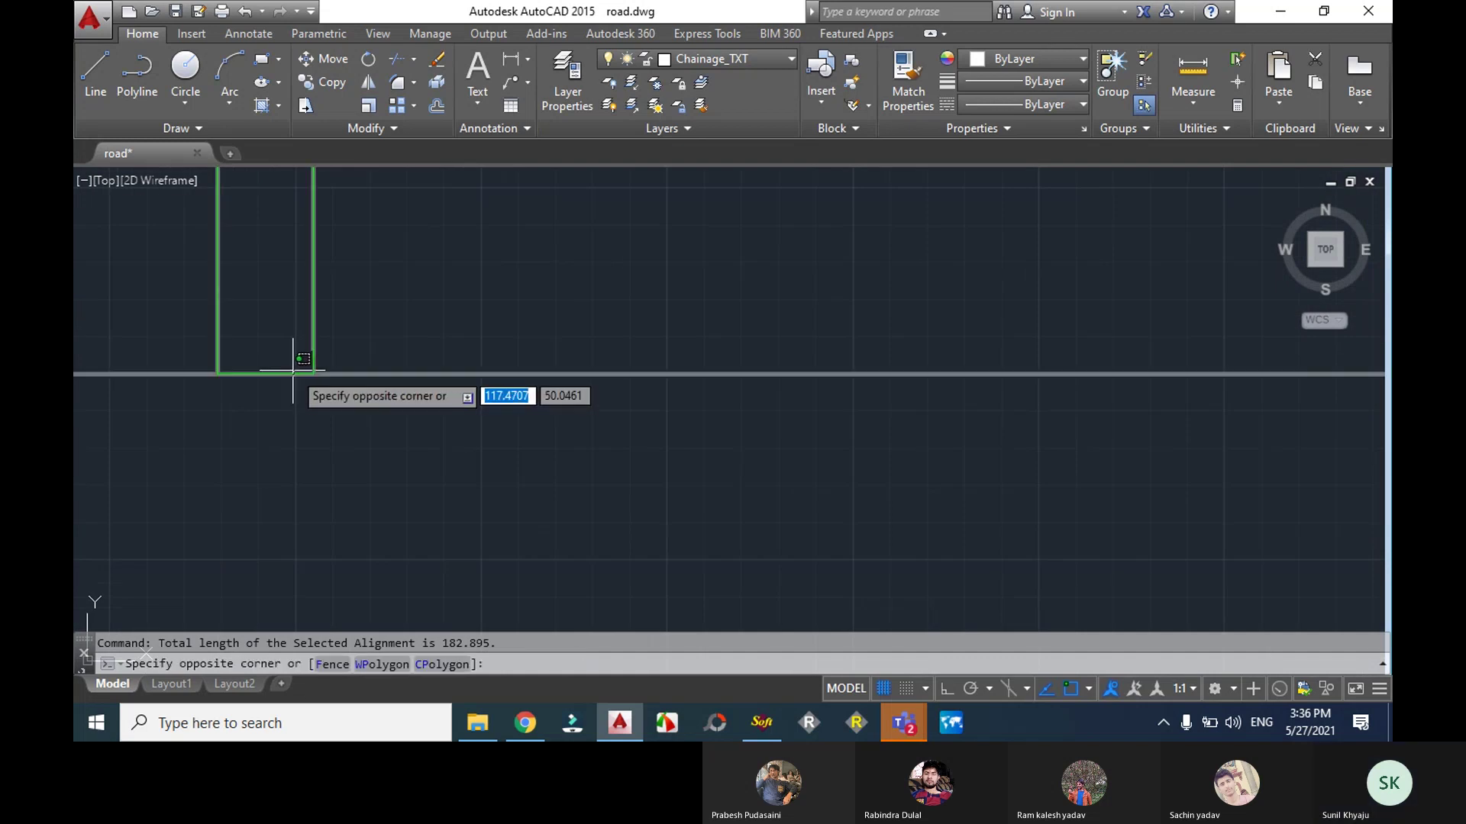
pyautogui.click(276, 386)
pyautogui.scroll(-8, 279, 384)
pyautogui.moveTo(280, 383)
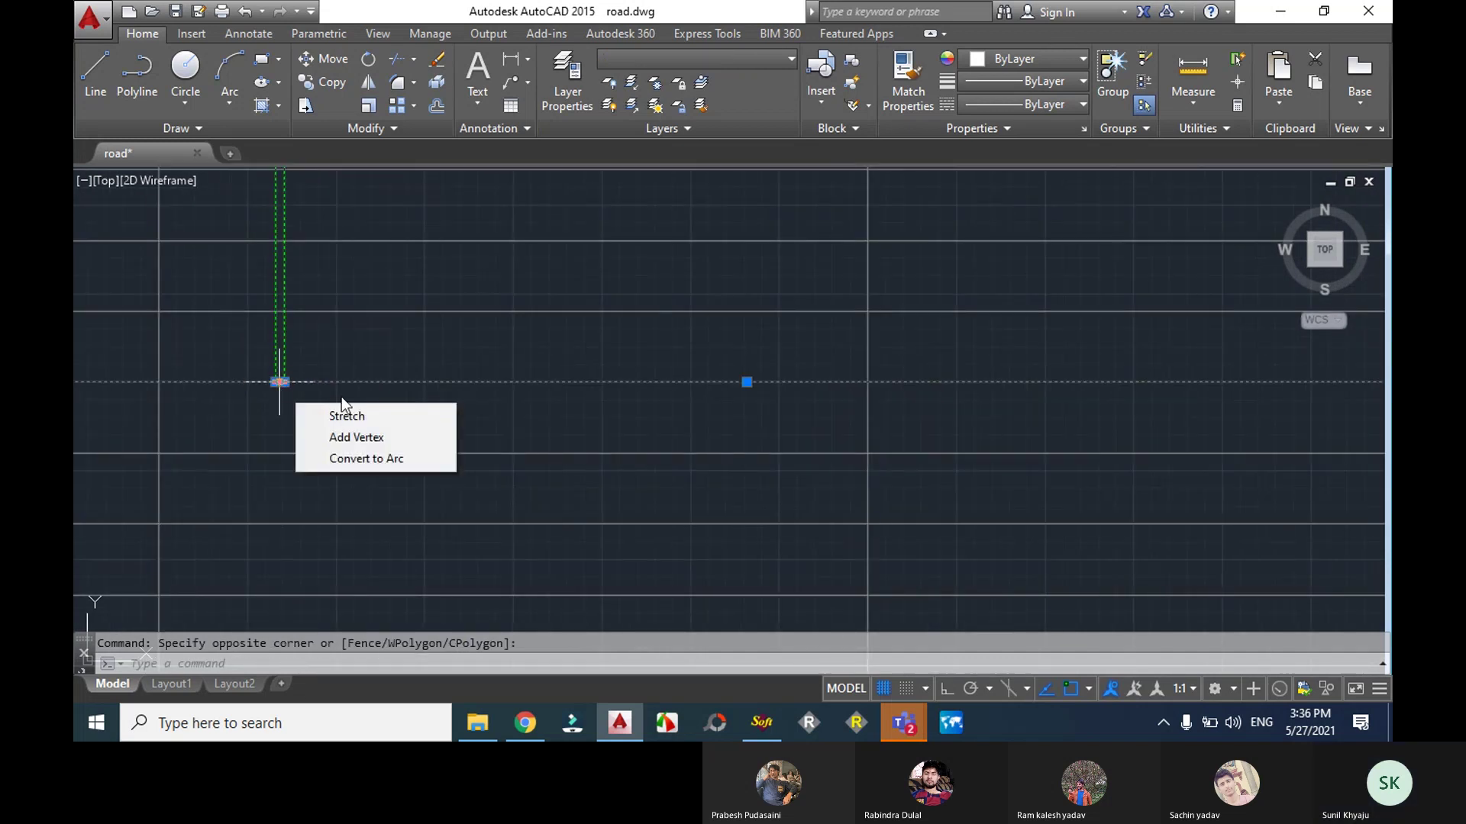
pyautogui.moveTo(341, 397)
pyautogui.mouseDown(button='middle')
pyautogui.moveTo(448, 310)
pyautogui.moveTo(533, 211)
pyautogui.mouseUp(button='middle')
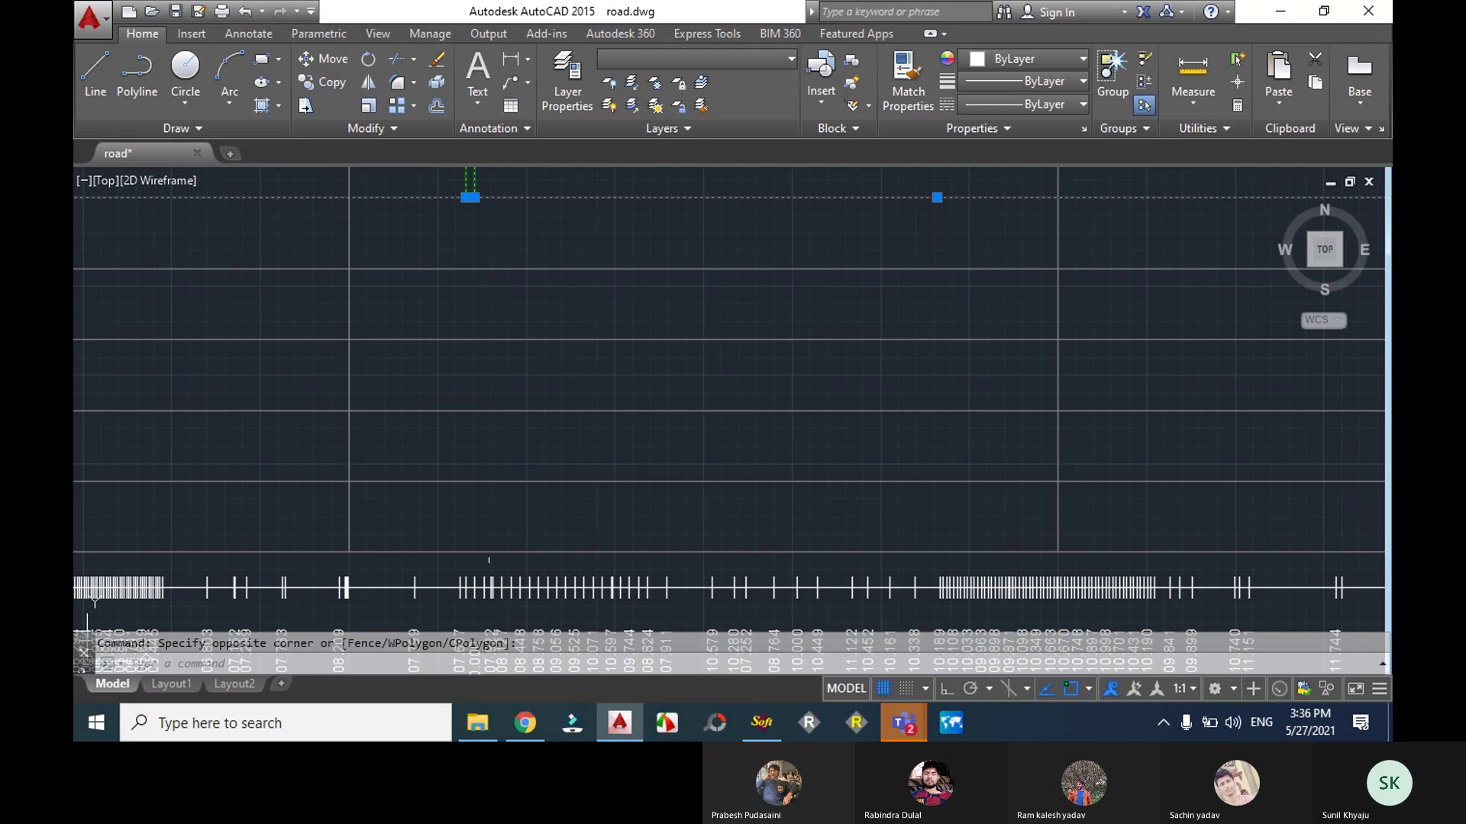
pyautogui.moveTo(467, 588); pyautogui.dragTo(519, 351, button='middle')
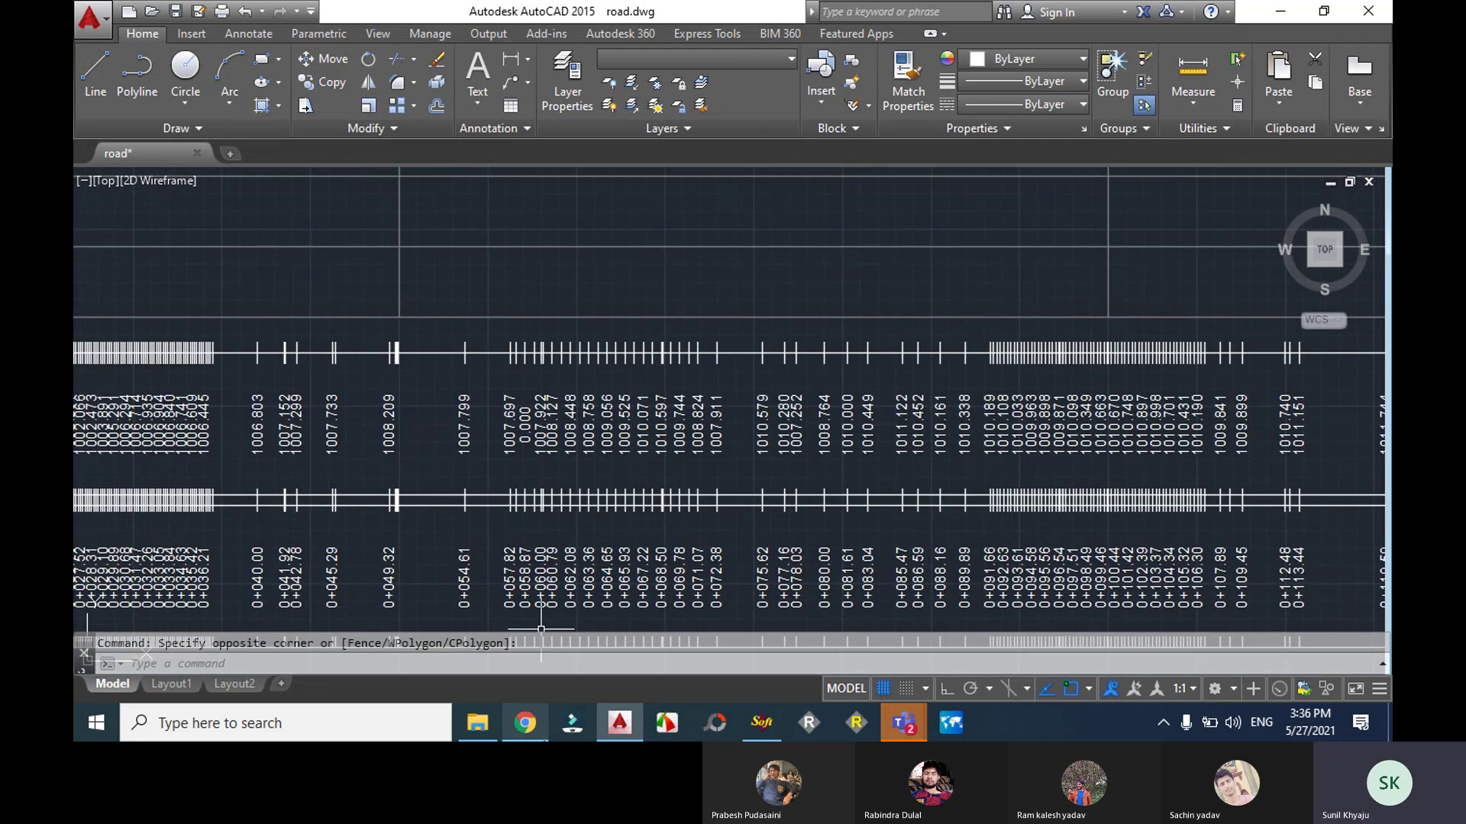
pyautogui.click(523, 725)
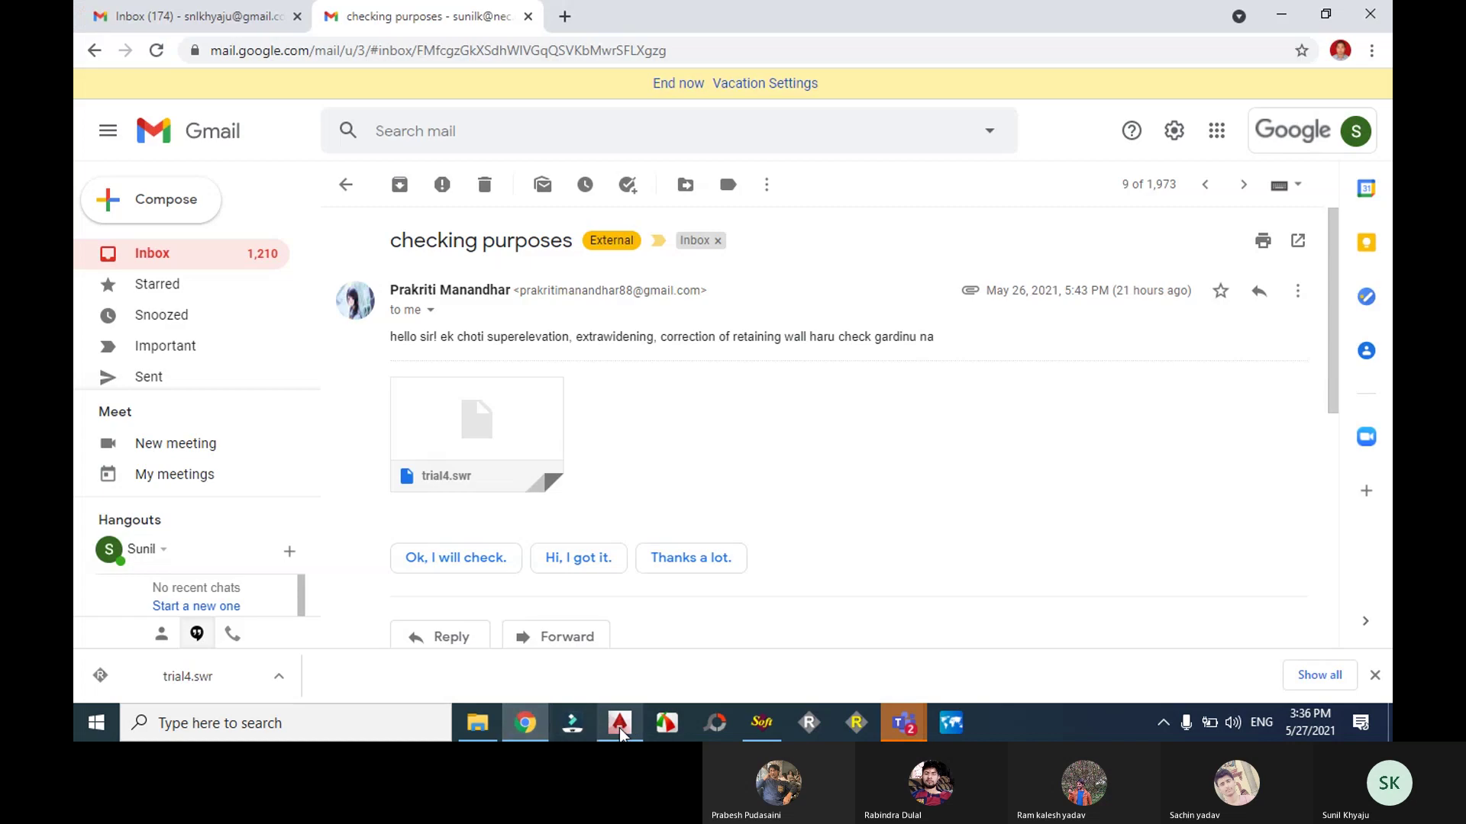
pyautogui.click(516, 725)
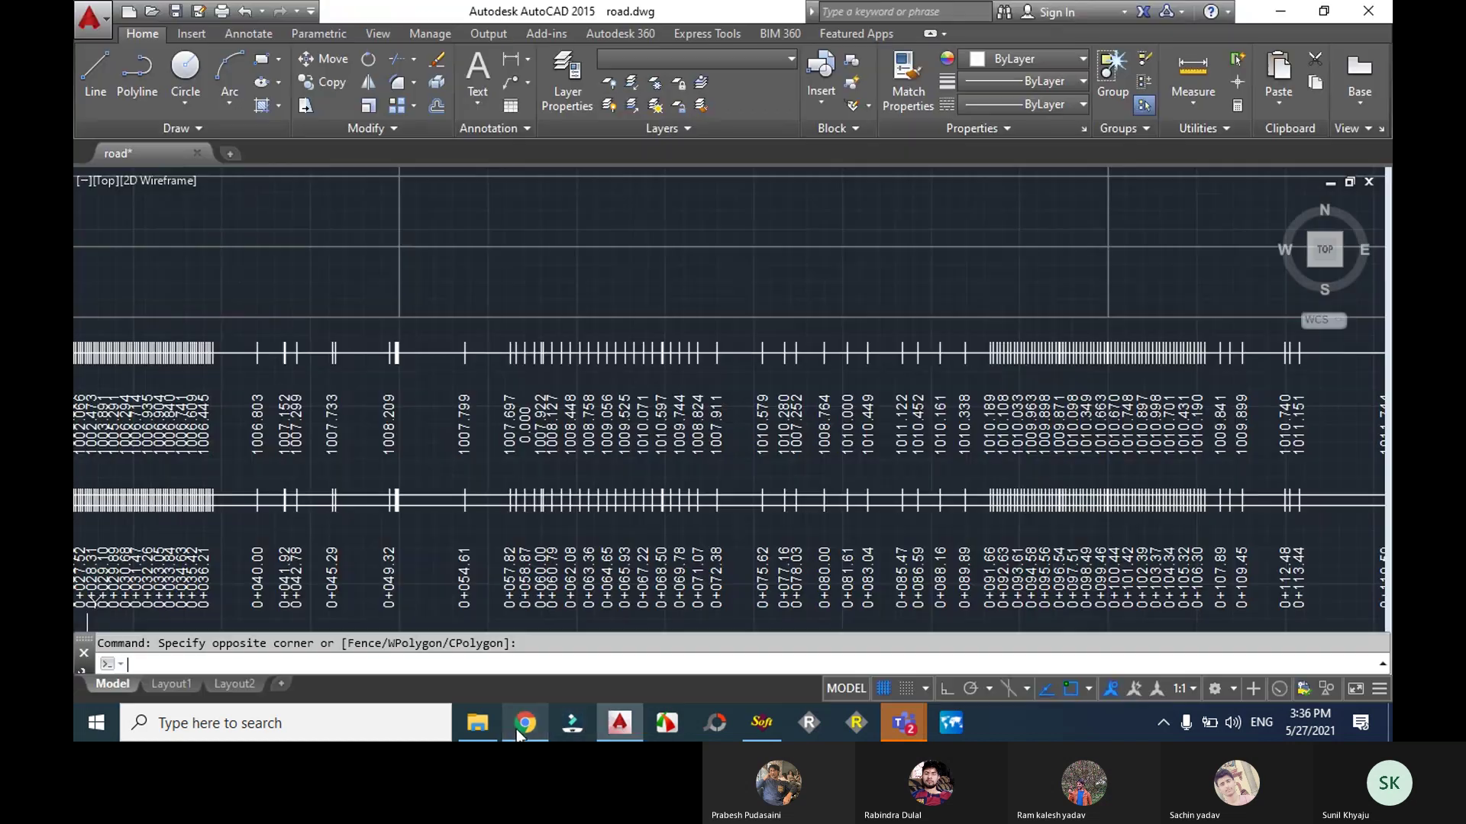
pyautogui.click(619, 723)
pyautogui.click(619, 723)
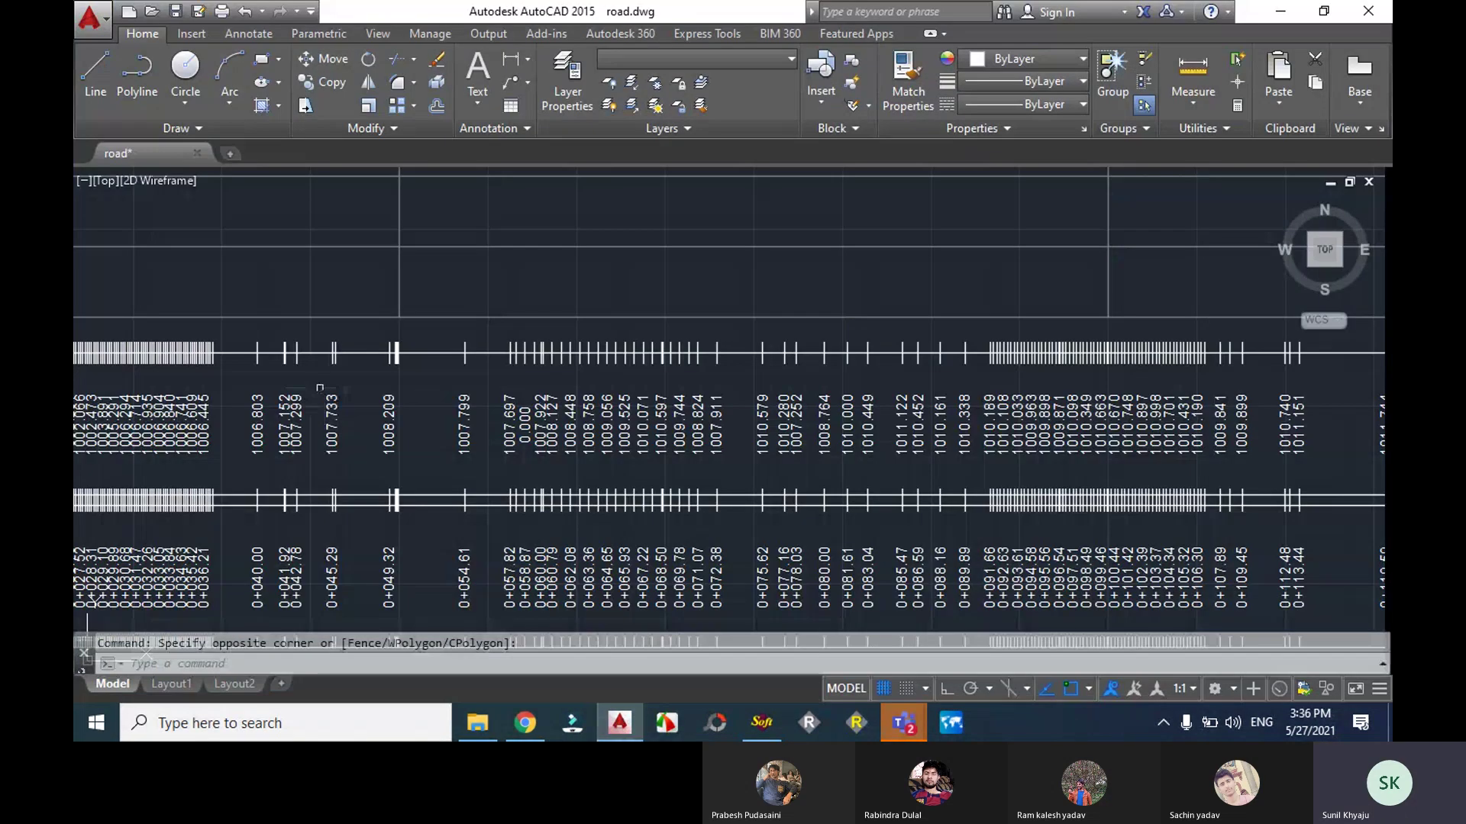
# - Examine the full longitudinal profile, focusing on the ground line around its sharp vertical drop
pyautogui.moveTo(166, 384)
pyautogui.mouseDown(button='middle')
pyautogui.moveTo(662, 464)
pyautogui.moveTo(655, 442)
pyautogui.moveTo(631, 479)
pyautogui.mouseUp(button='middle')
pyautogui.scroll(8, 677, 435)
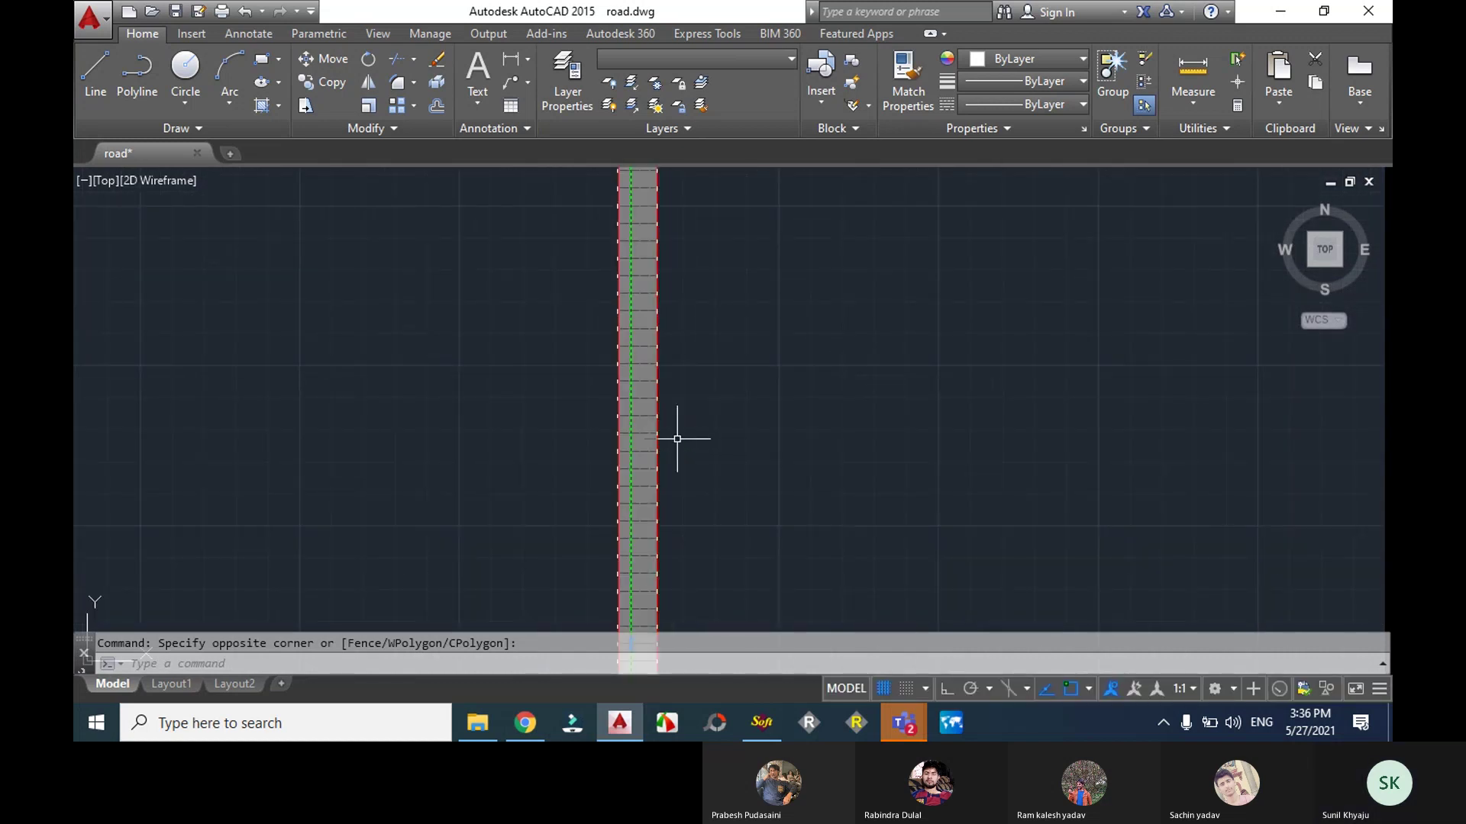
pyautogui.scroll(-8, 677, 439)
pyautogui.moveTo(678, 439); pyautogui.dragTo(792, 485, button='middle')
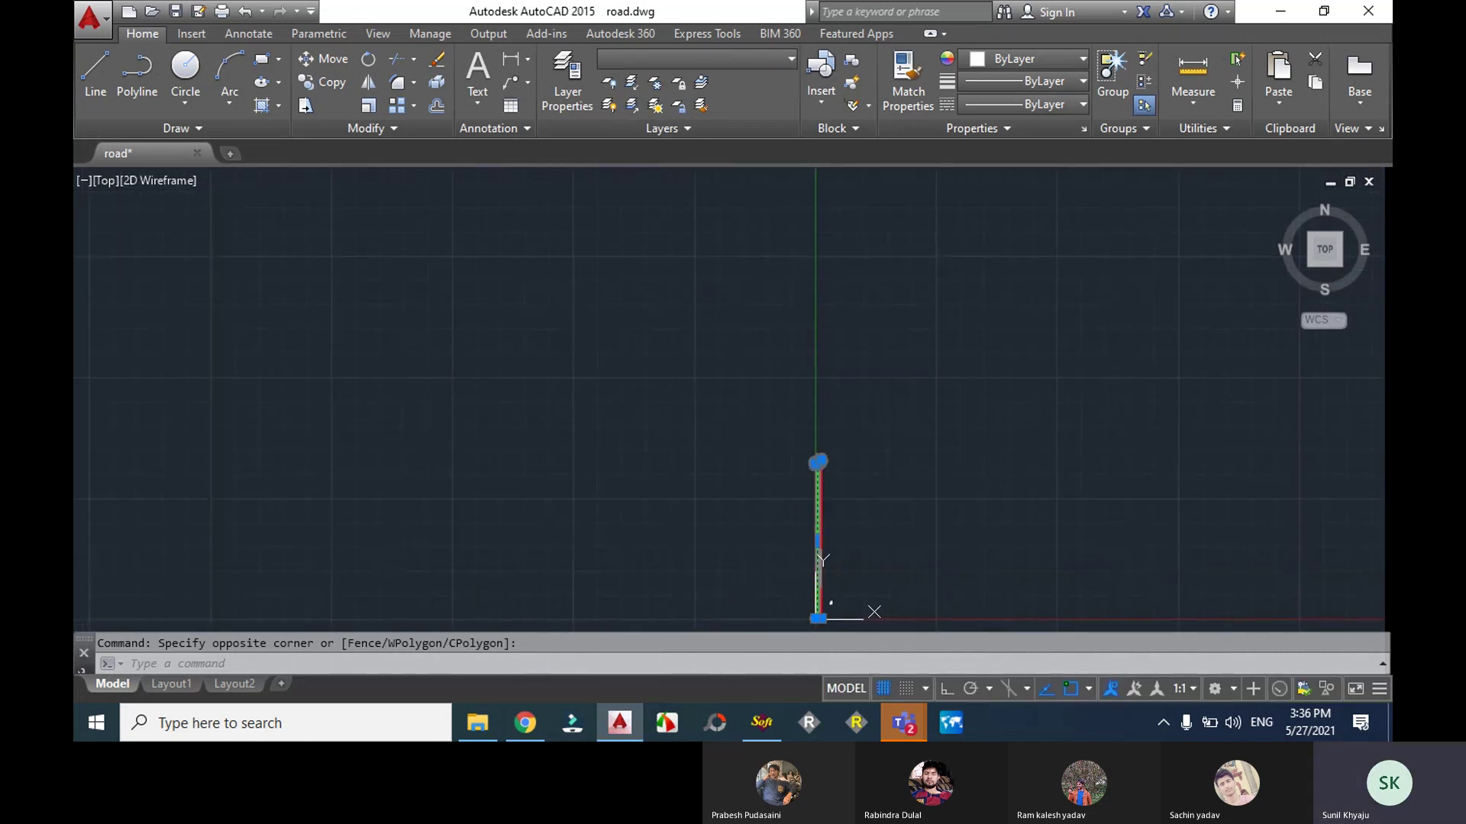
pyautogui.scroll(4, 731, 477)
pyautogui.scroll(-5, 730, 477)
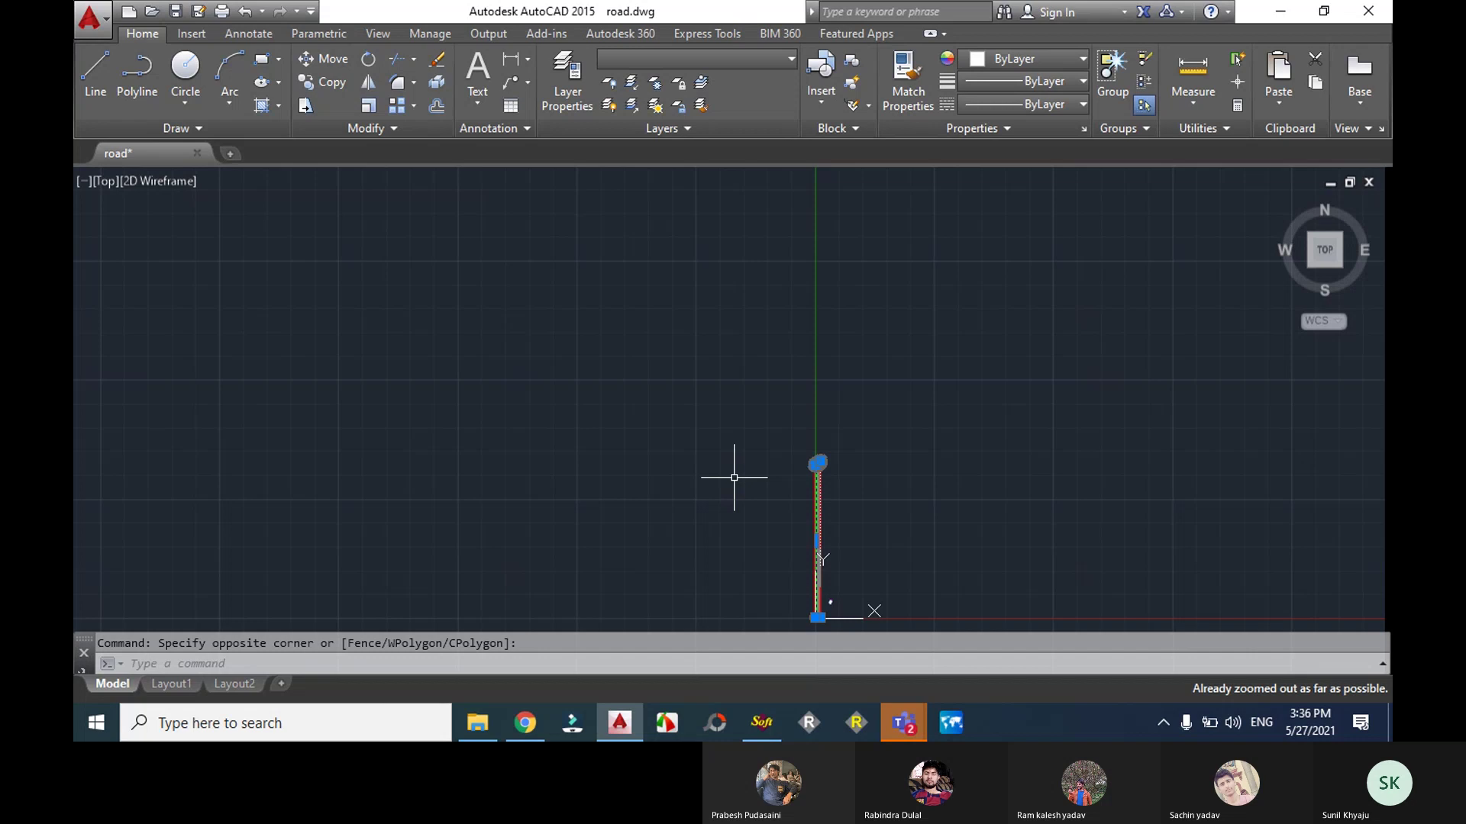
pyautogui.middleClick(826, 423)
pyautogui.middleClick(825, 423)
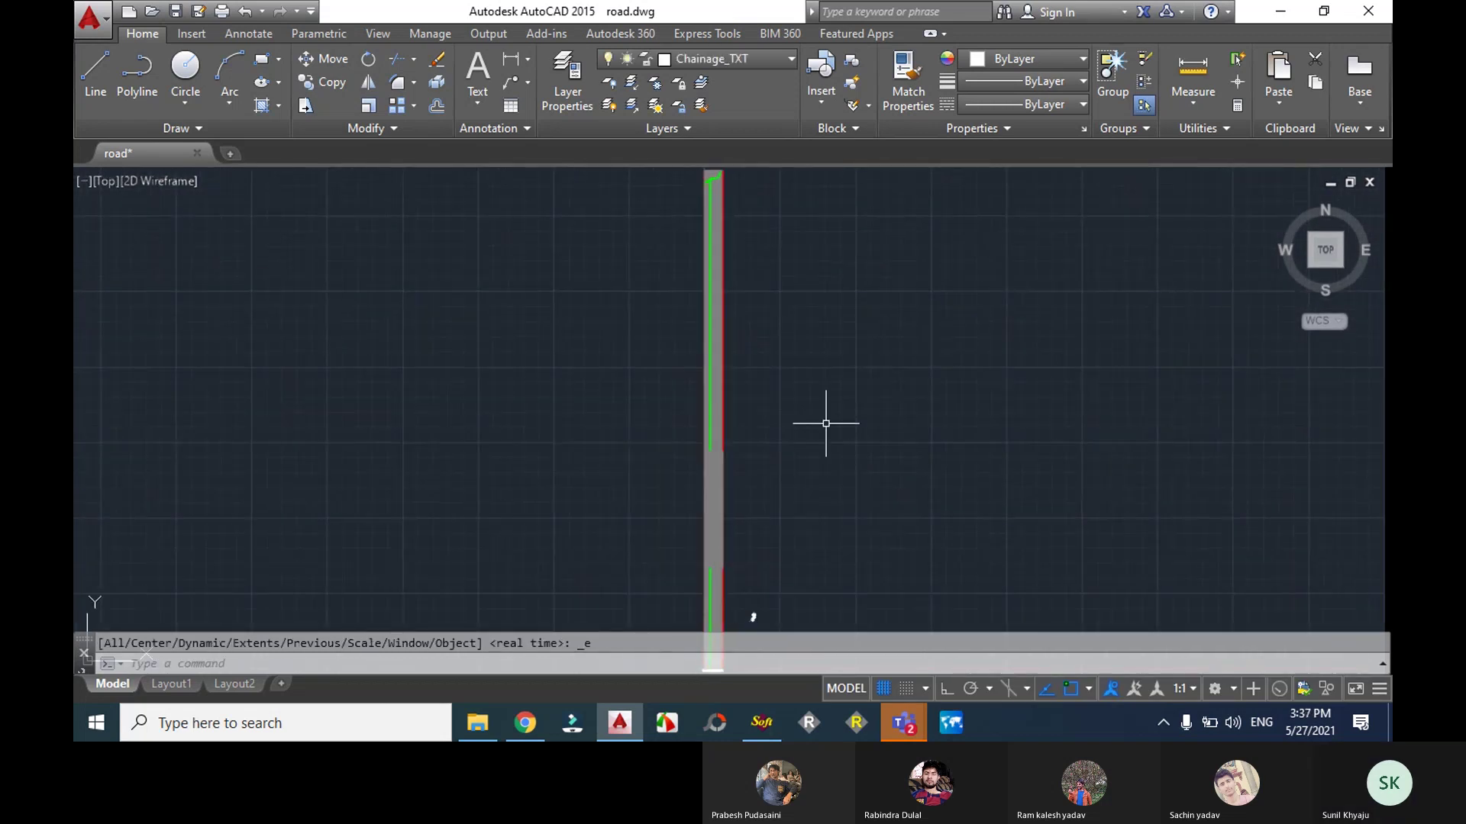
pyautogui.scroll(6, 808, 481)
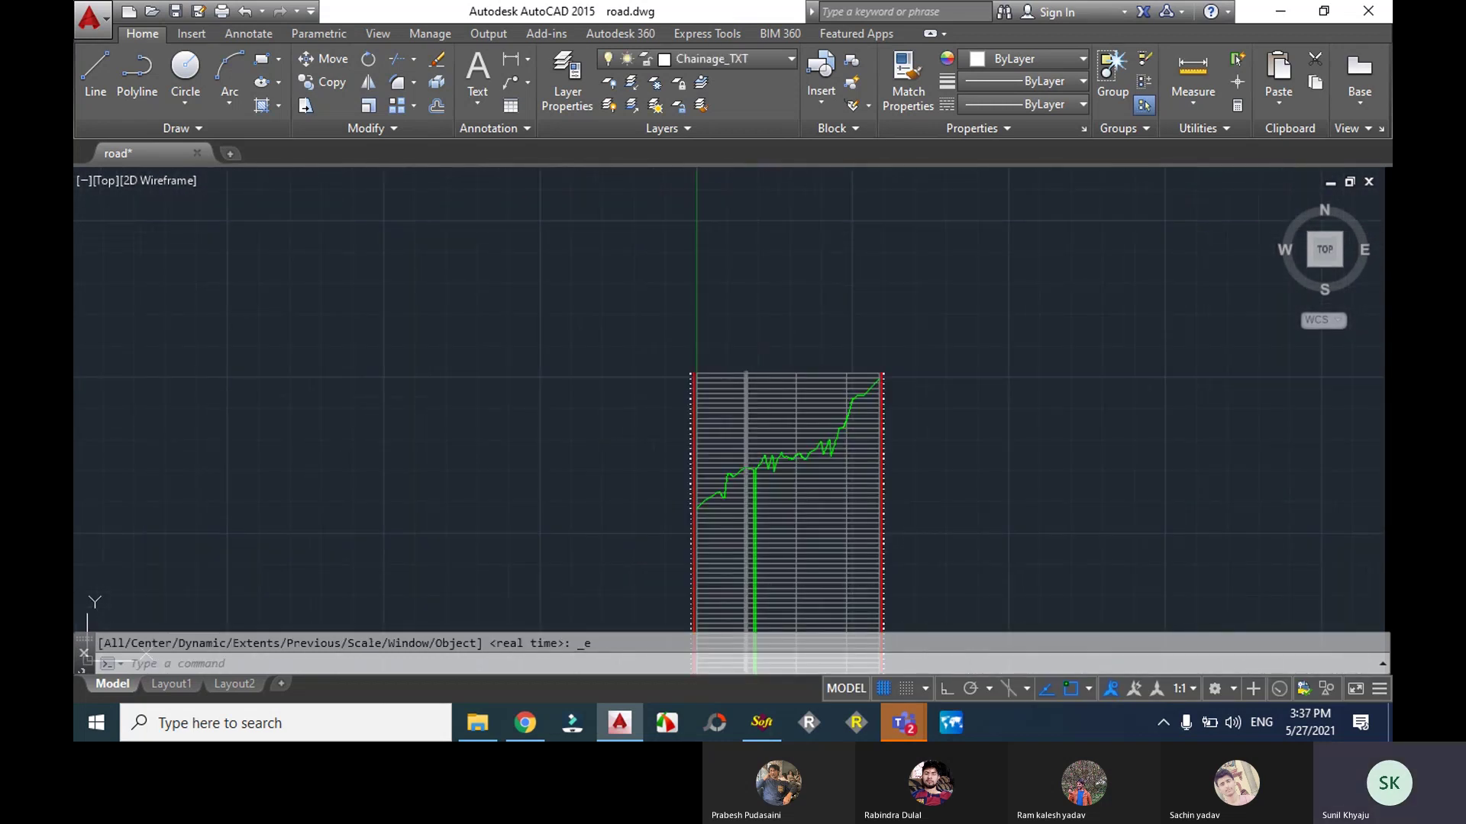
pyautogui.scroll(6, 807, 532)
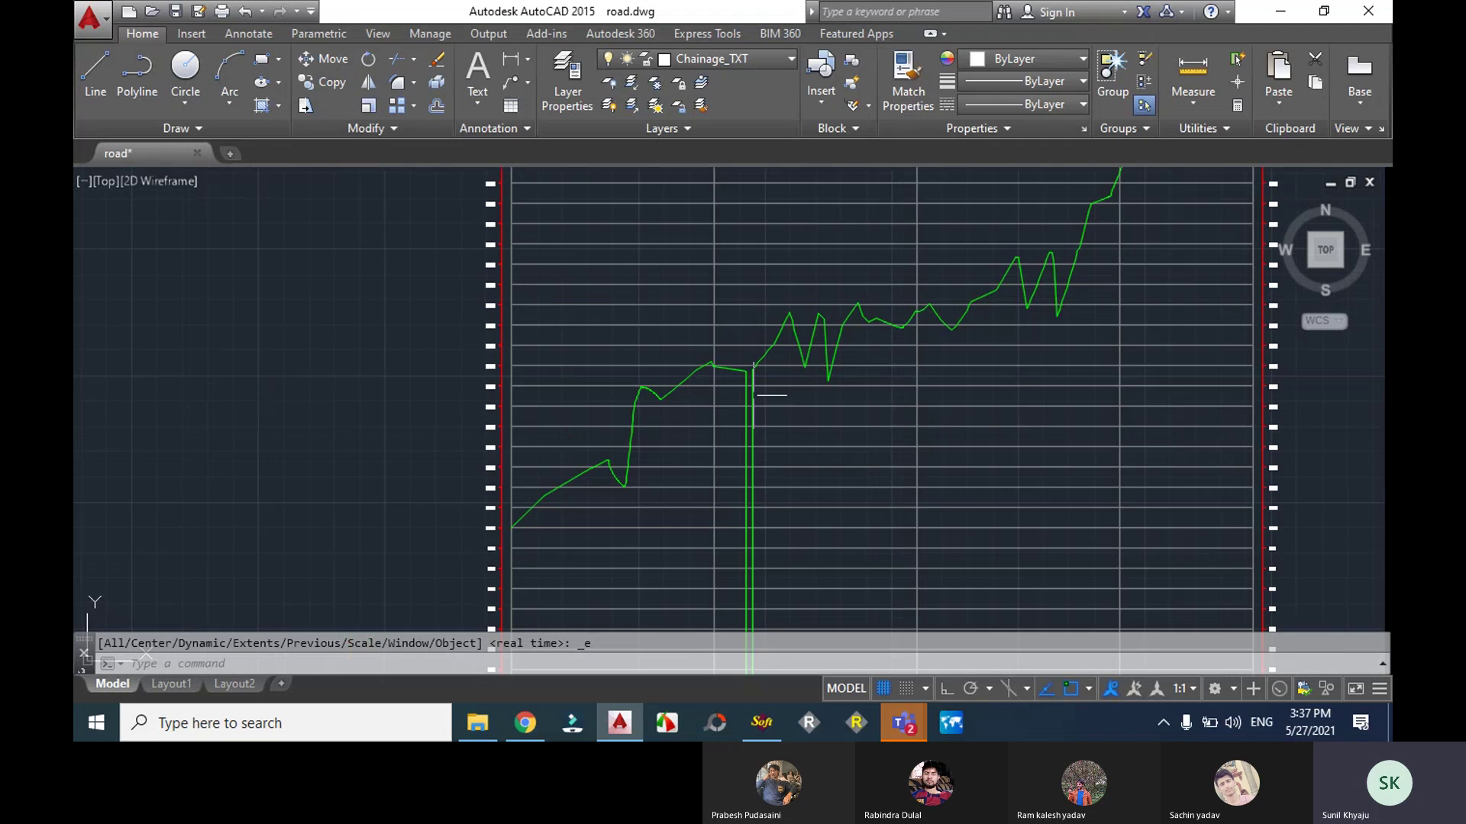
pyautogui.scroll(-5, 818, 396)
pyautogui.scroll(5, 893, 355)
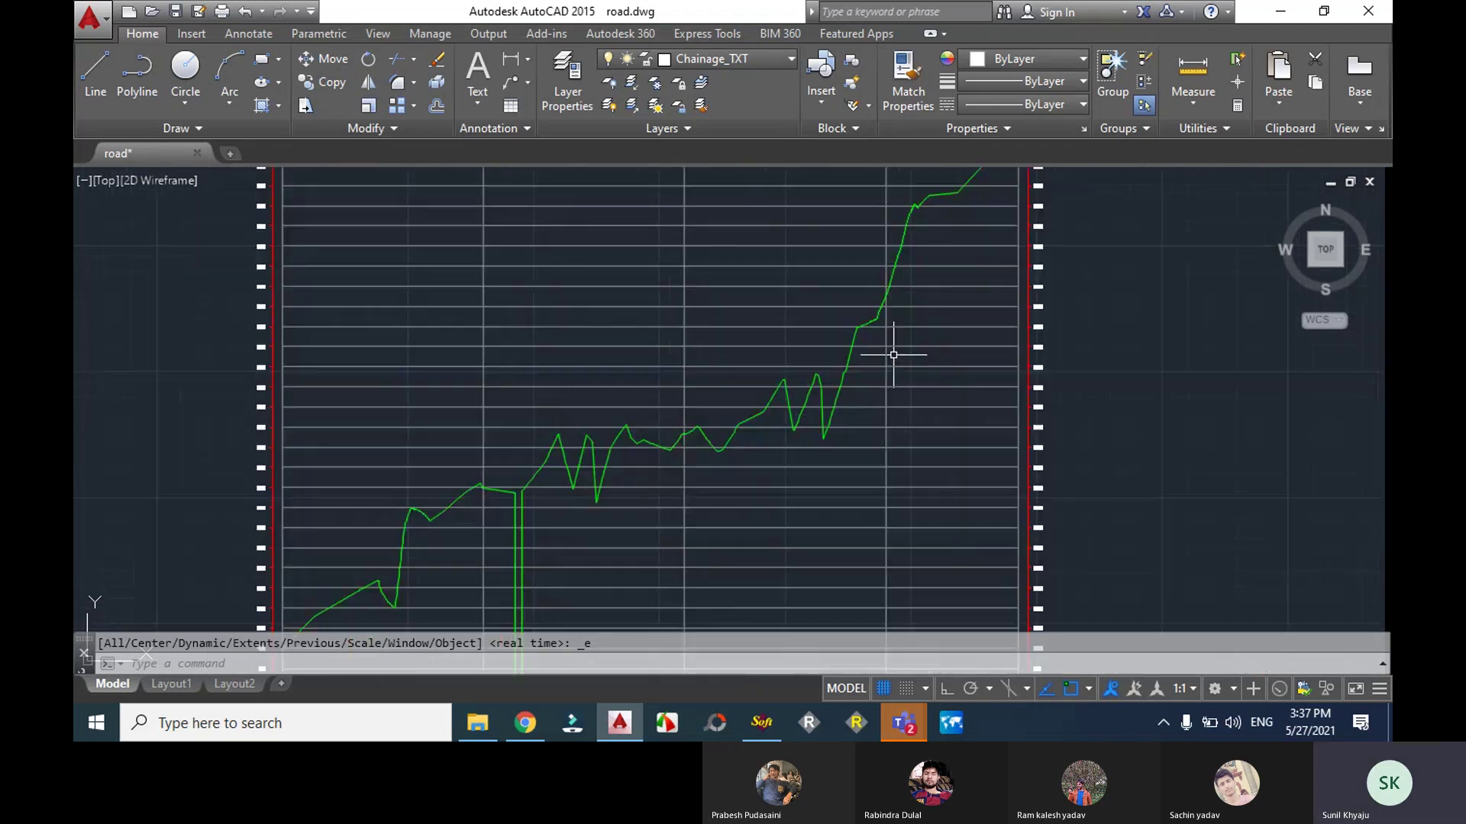
pyautogui.scroll(-4, 818, 406)
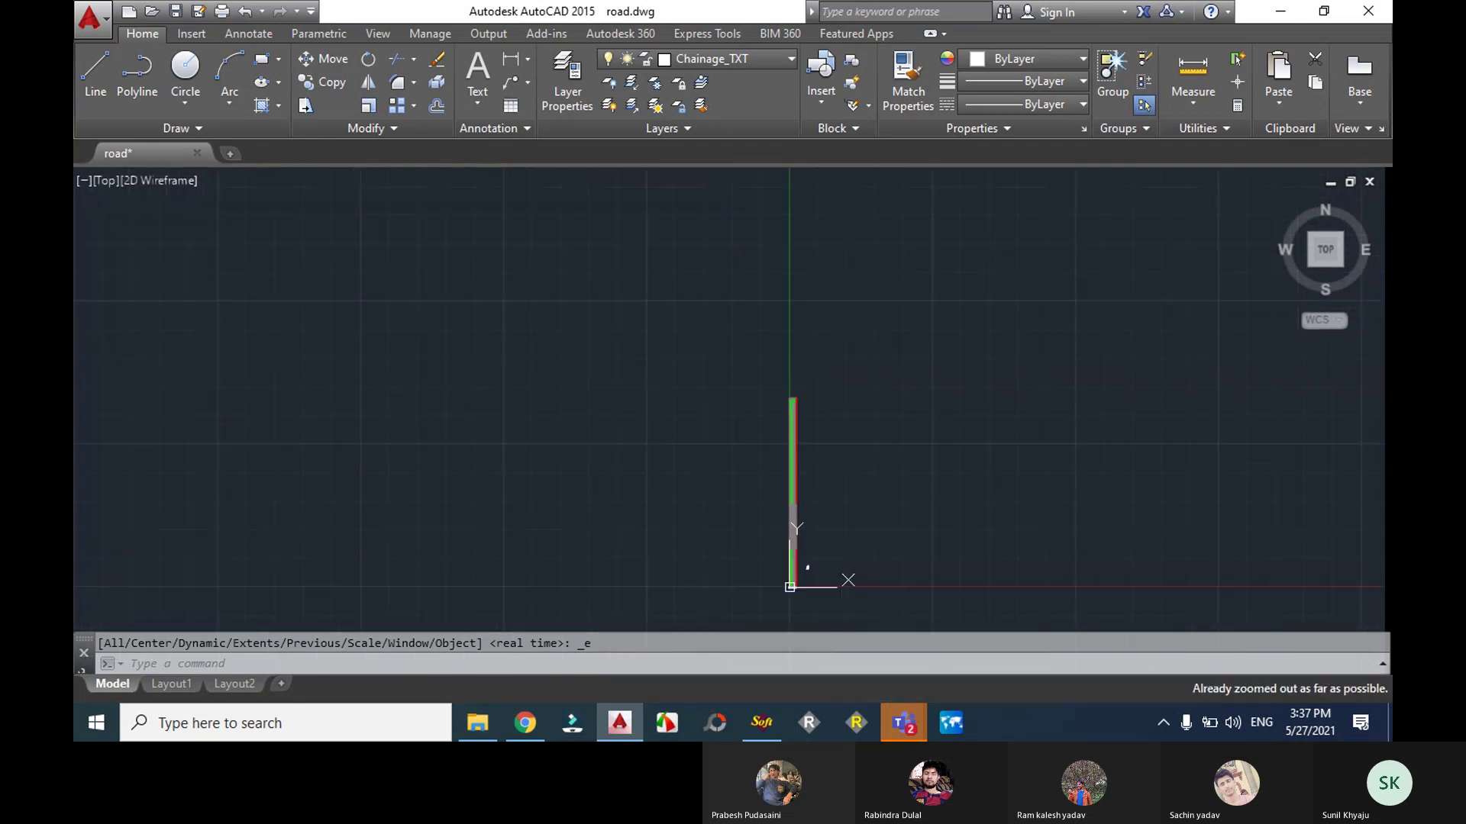
# - Inspect the survey plan along the alignment near I.P. 2, around point 53 and chainage 0+060
pyautogui.scroll(6, 816, 579)
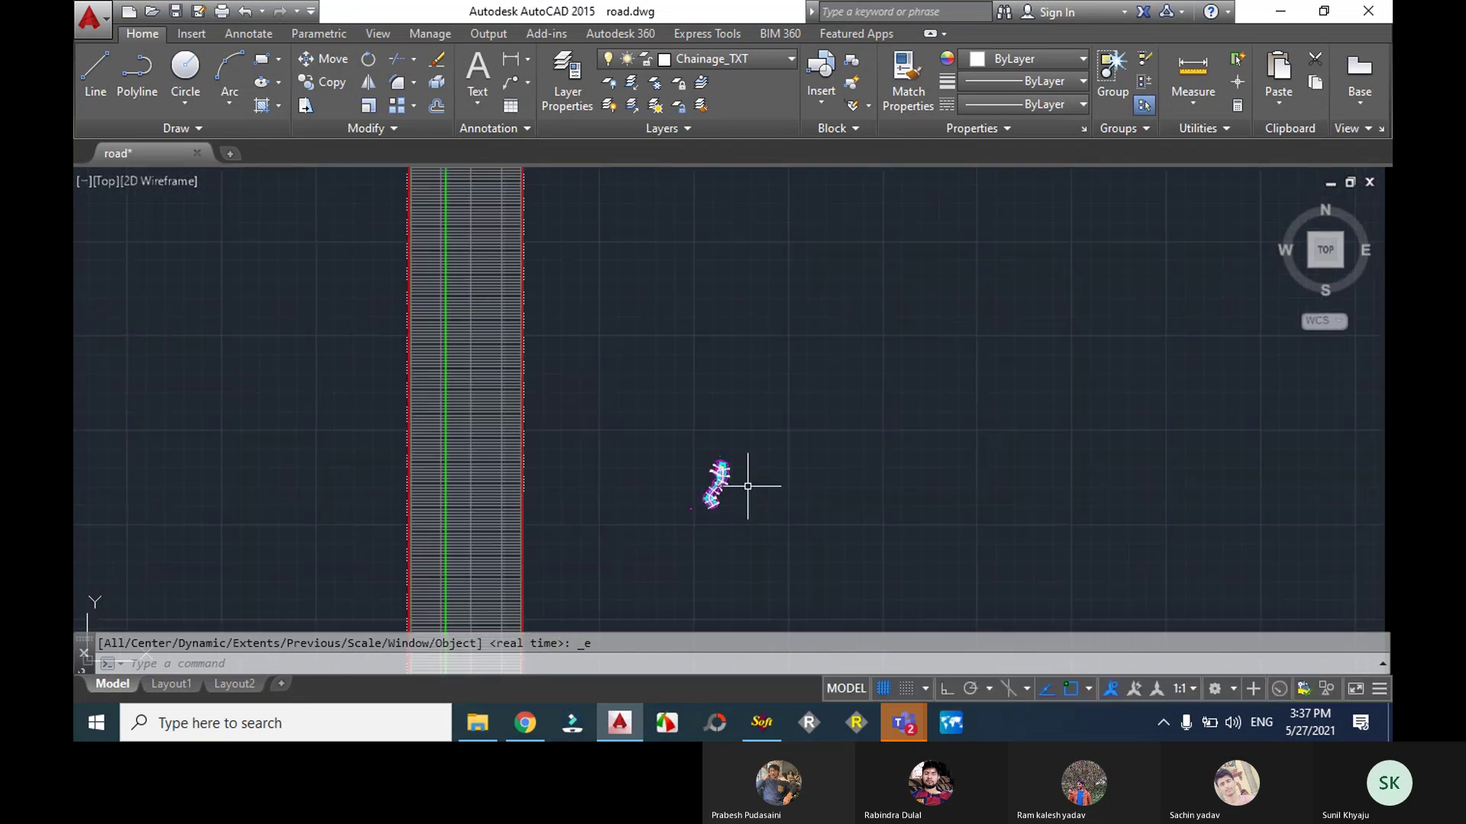
pyautogui.scroll(5, 531, 549)
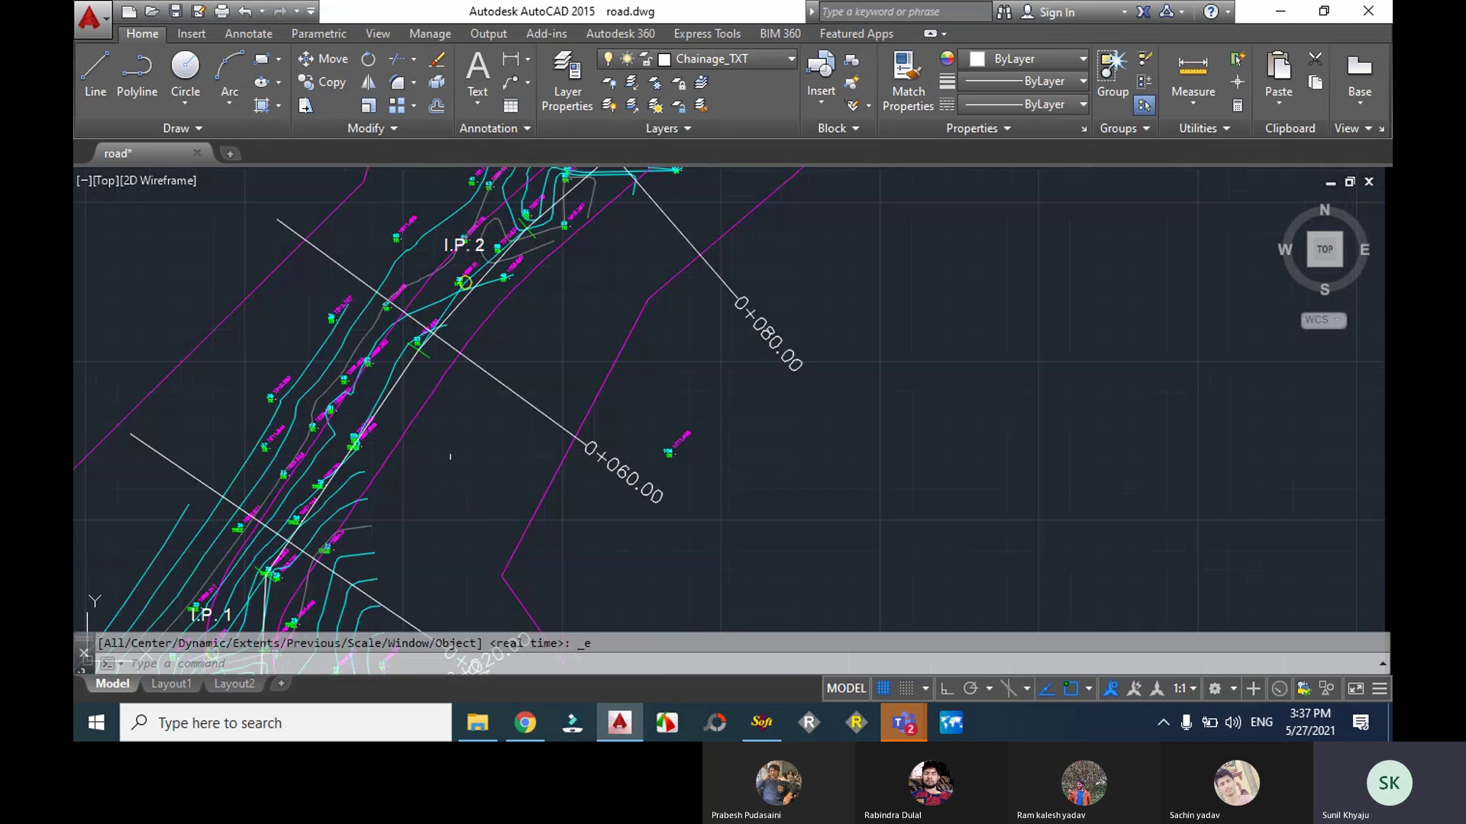
pyautogui.scroll(5, 419, 336)
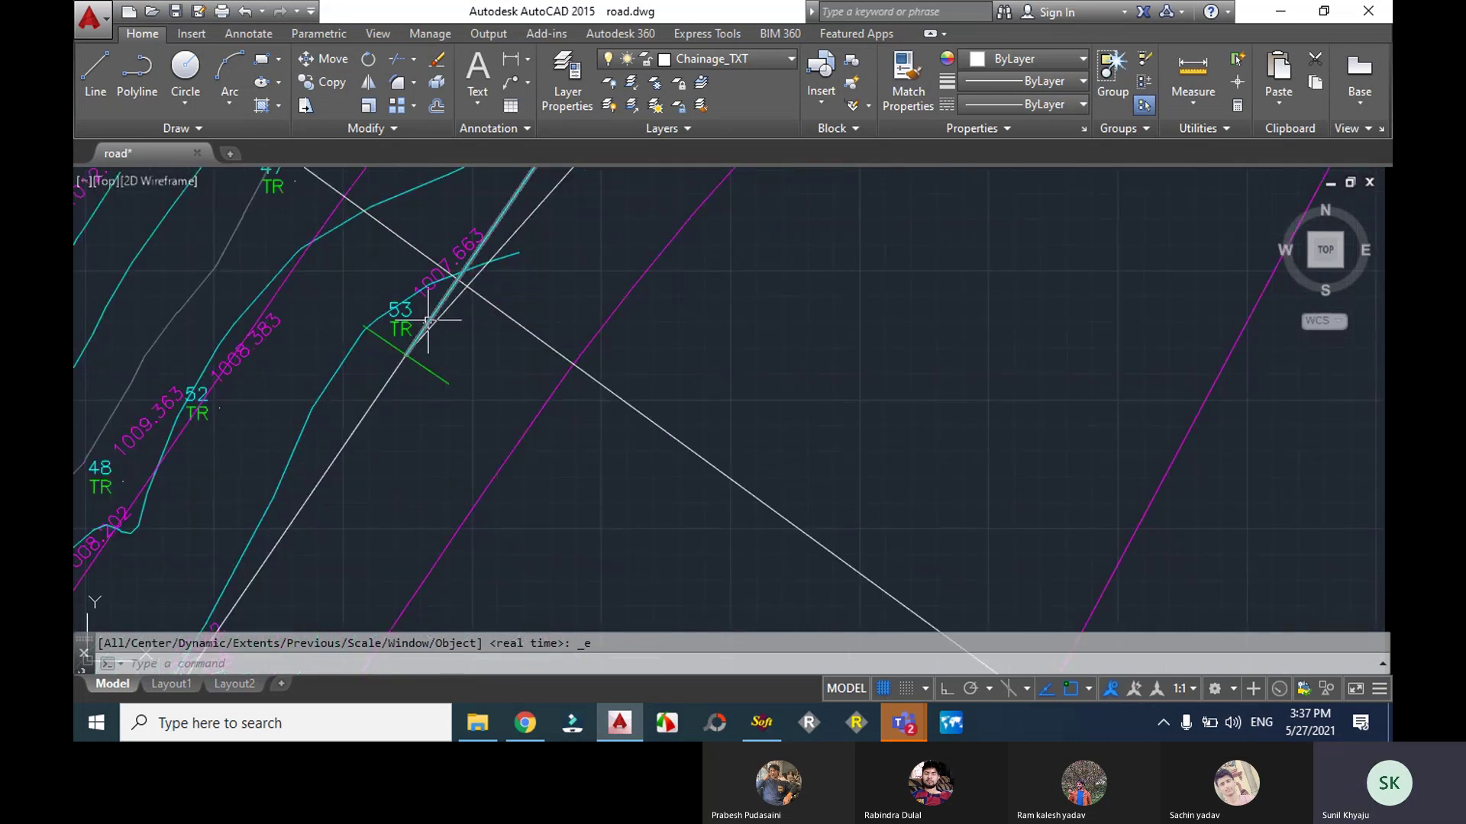
pyautogui.scroll(3, 425, 322)
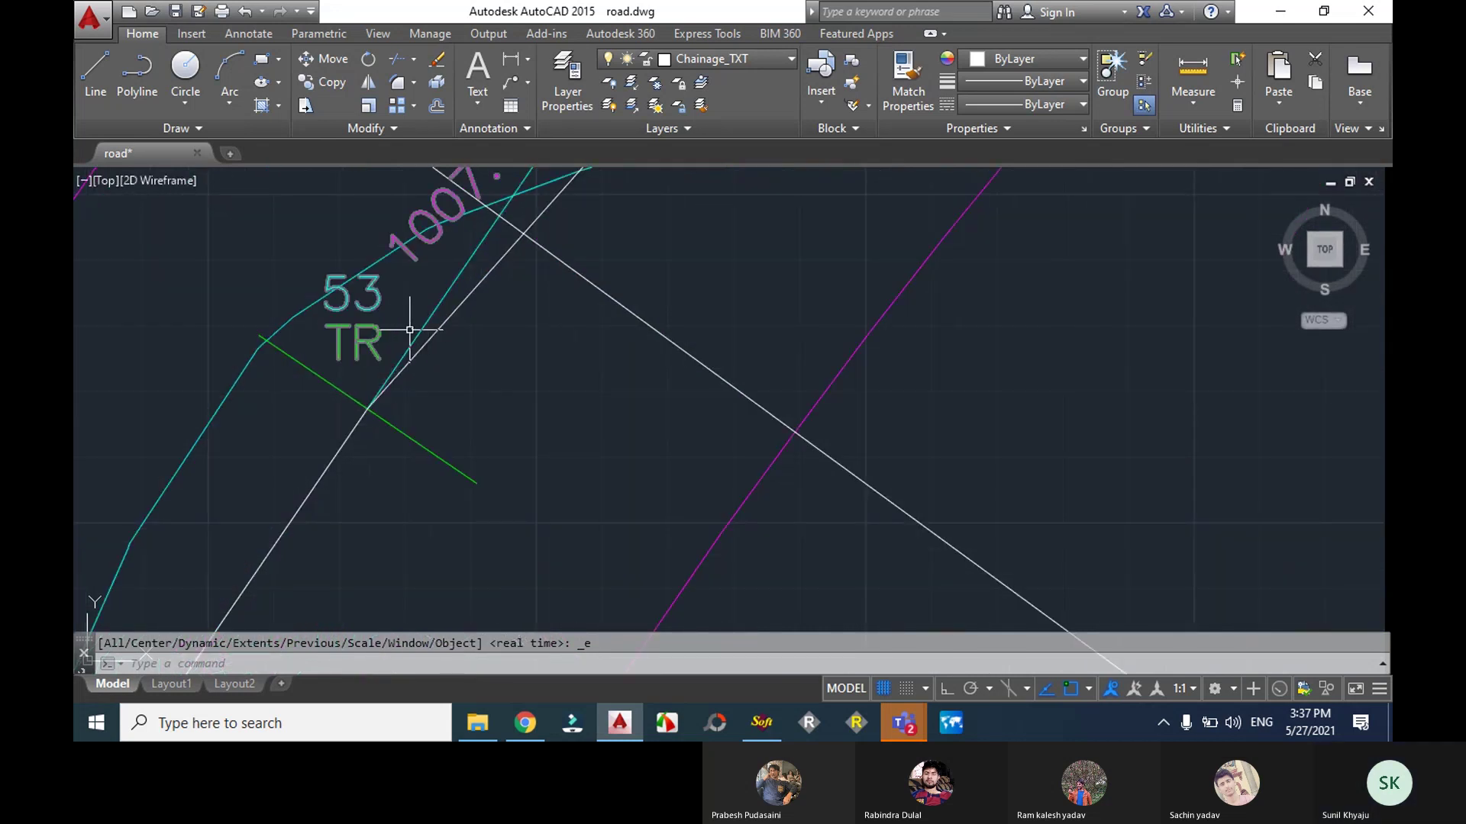
pyautogui.scroll(-5, 410, 329)
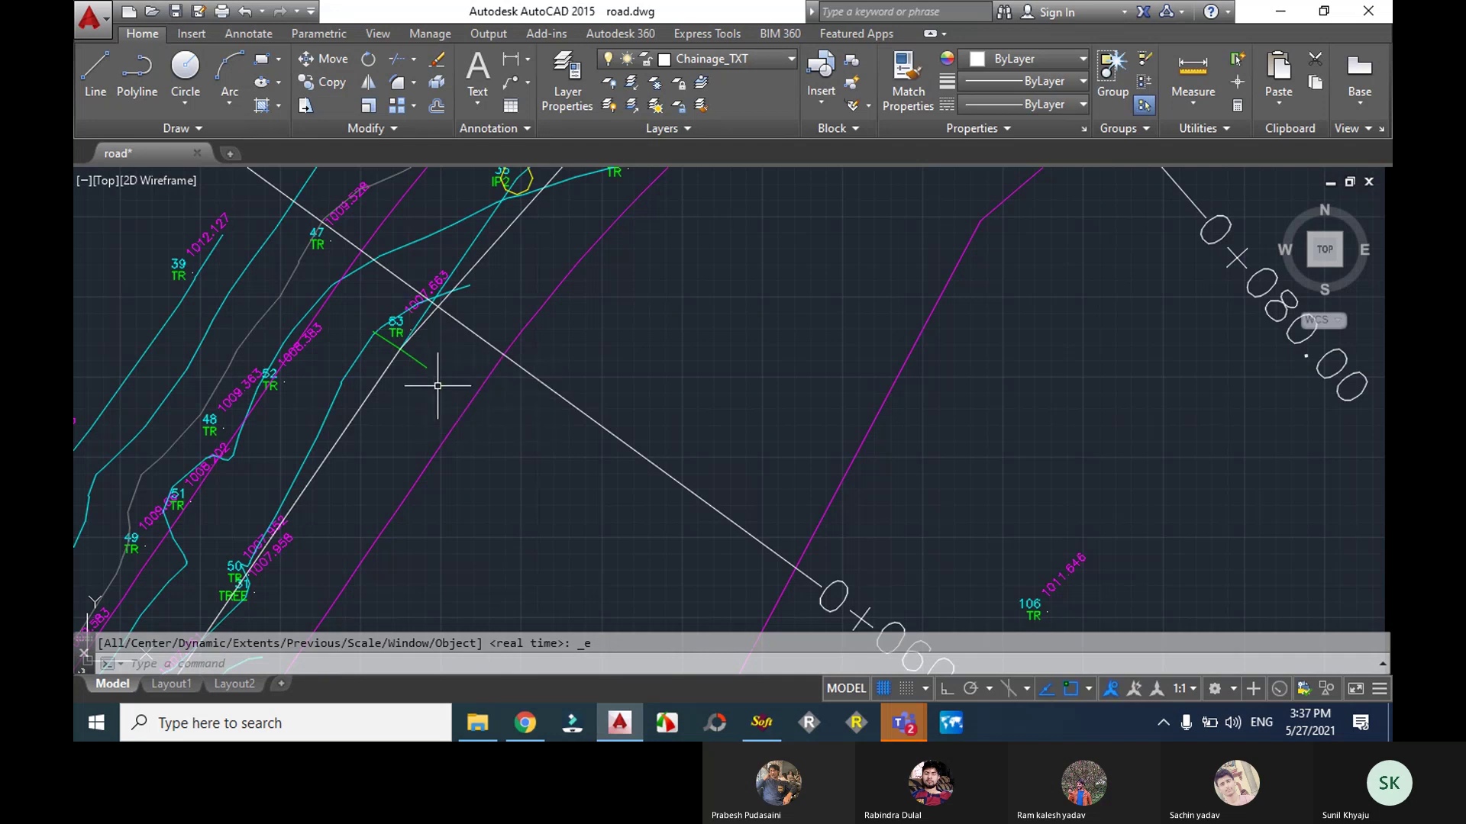
pyautogui.moveTo(438, 385); pyautogui.dragTo(597, 439, button='middle')
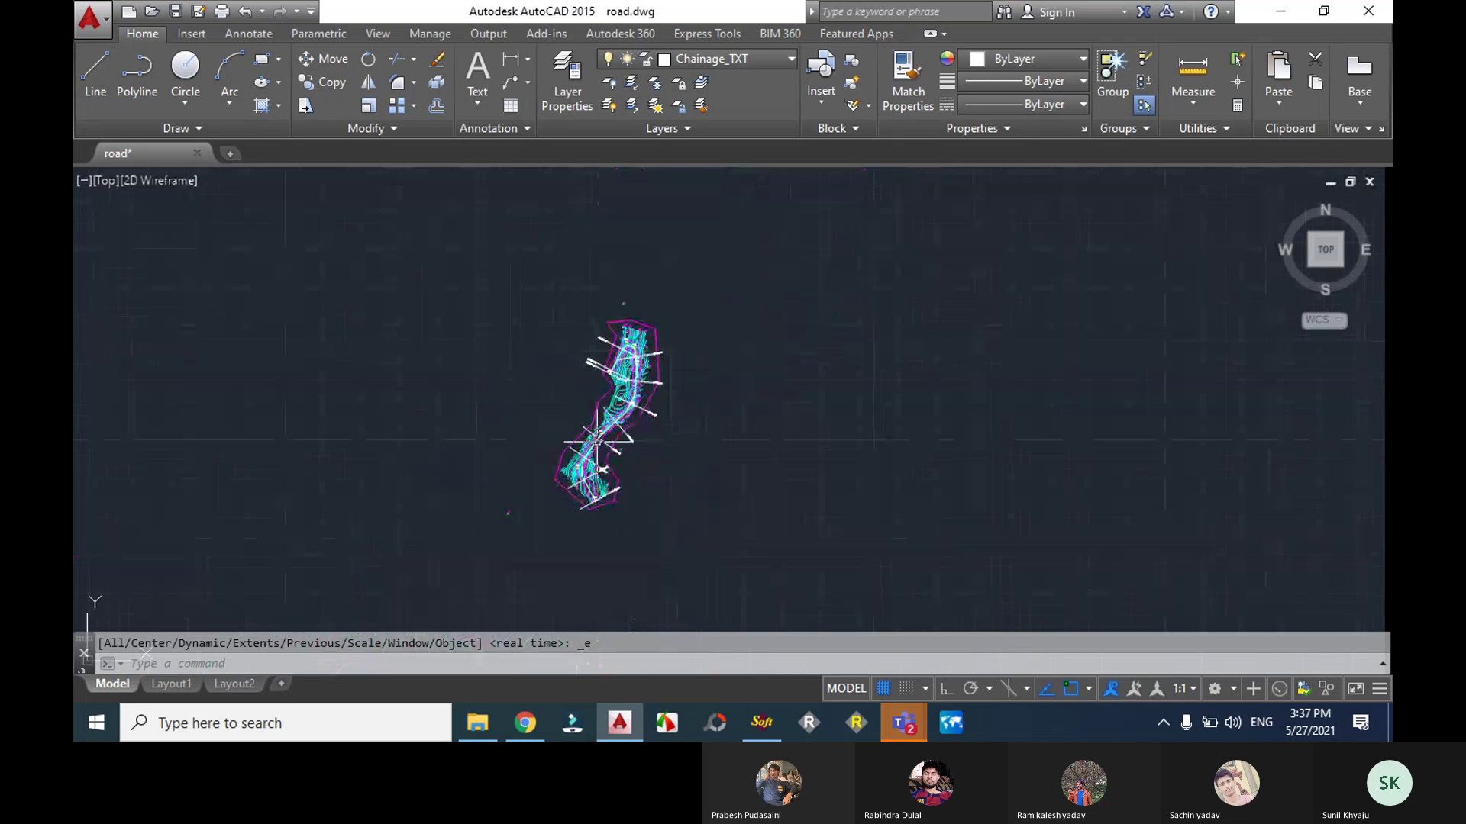
# - Erase the survey plan and the longitudinal profile from the road drawing
pyautogui.scroll(8, 596, 442)
pyautogui.click(556, 550)
pyautogui.click(710, 582)
pyautogui.click(712, 587)
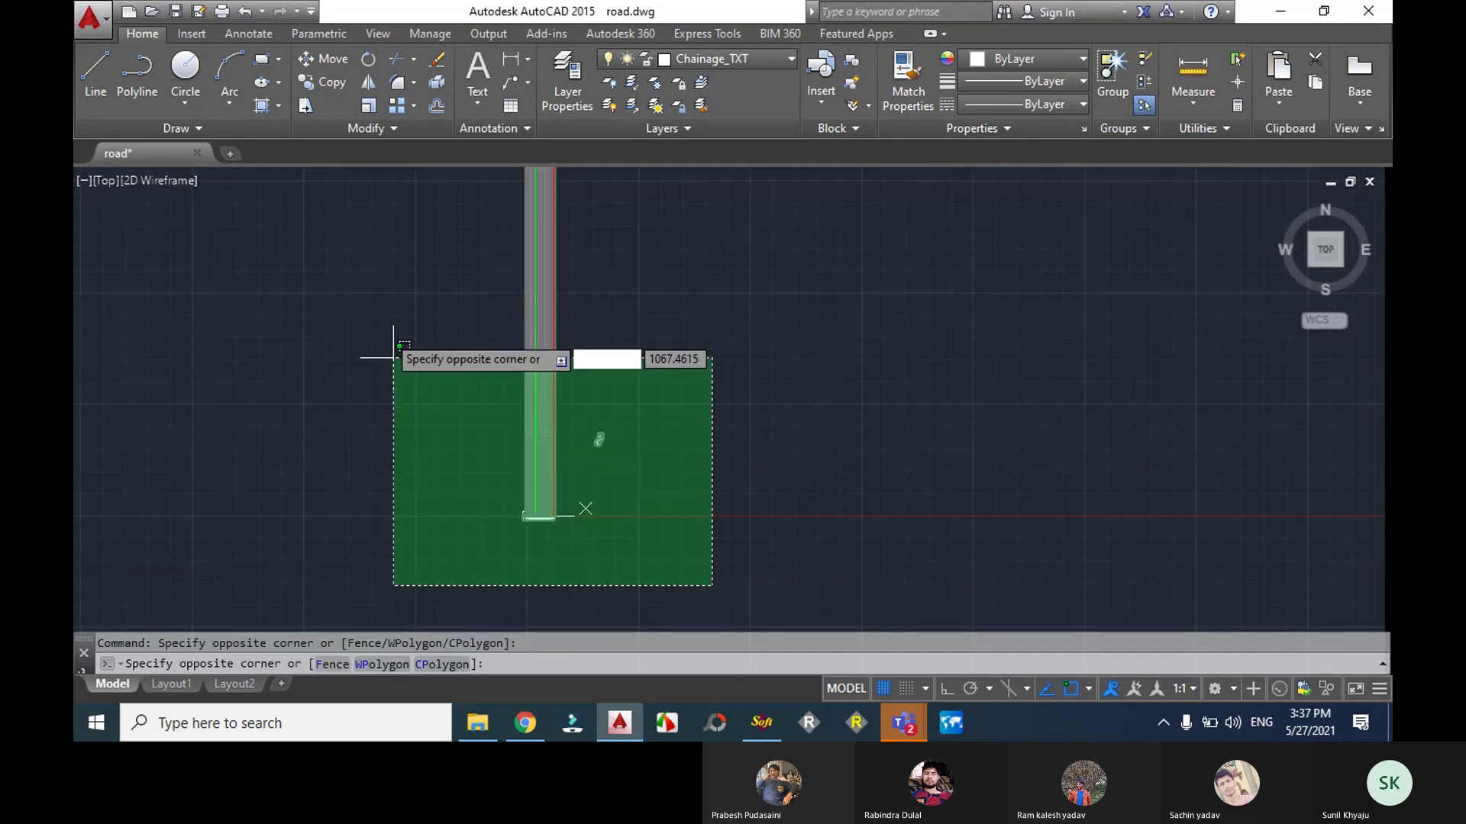
pyautogui.scroll(-6, 394, 356)
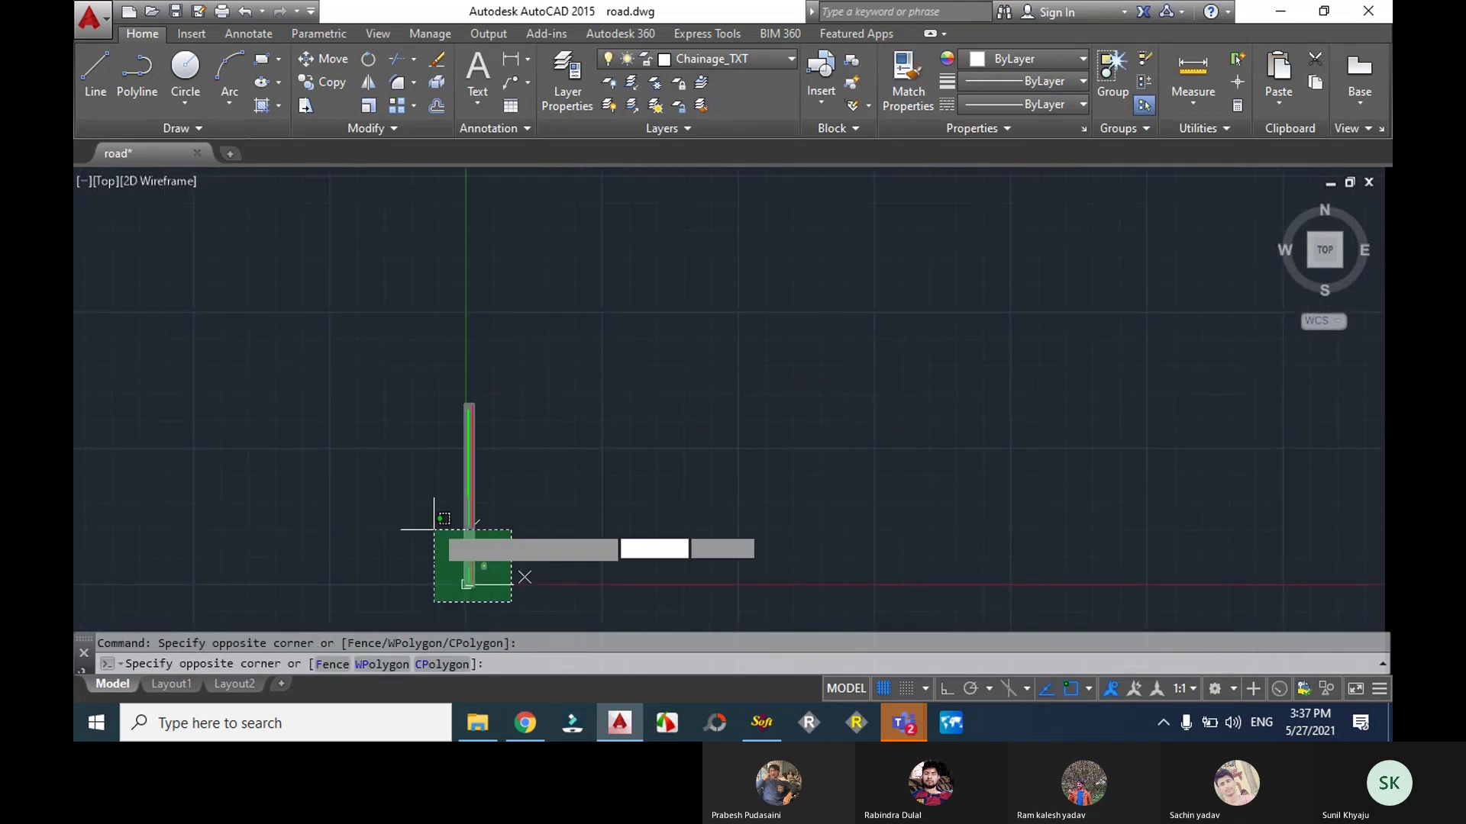
pyautogui.click(447, 389)
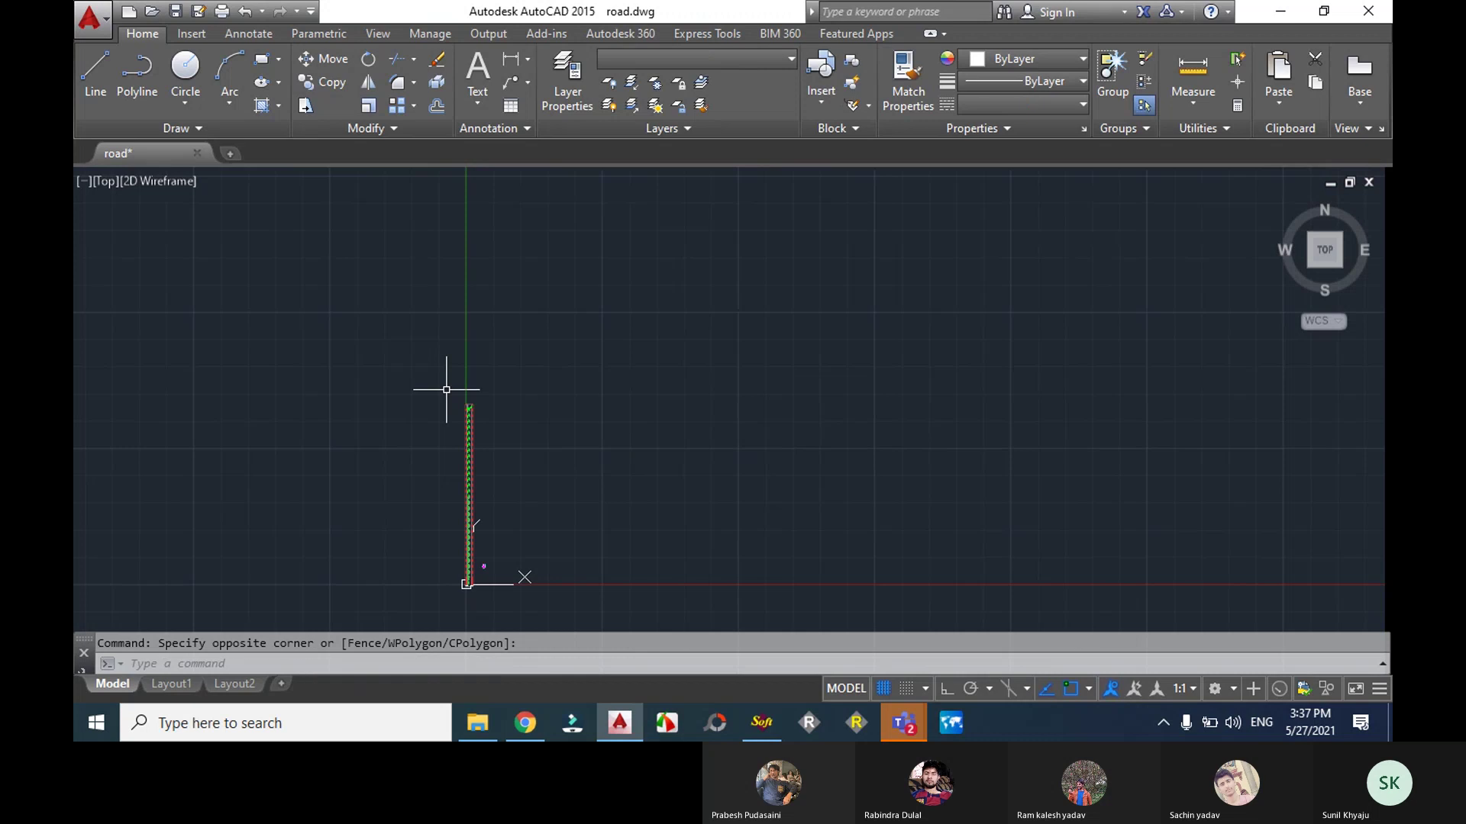
pyautogui.press('Delete')
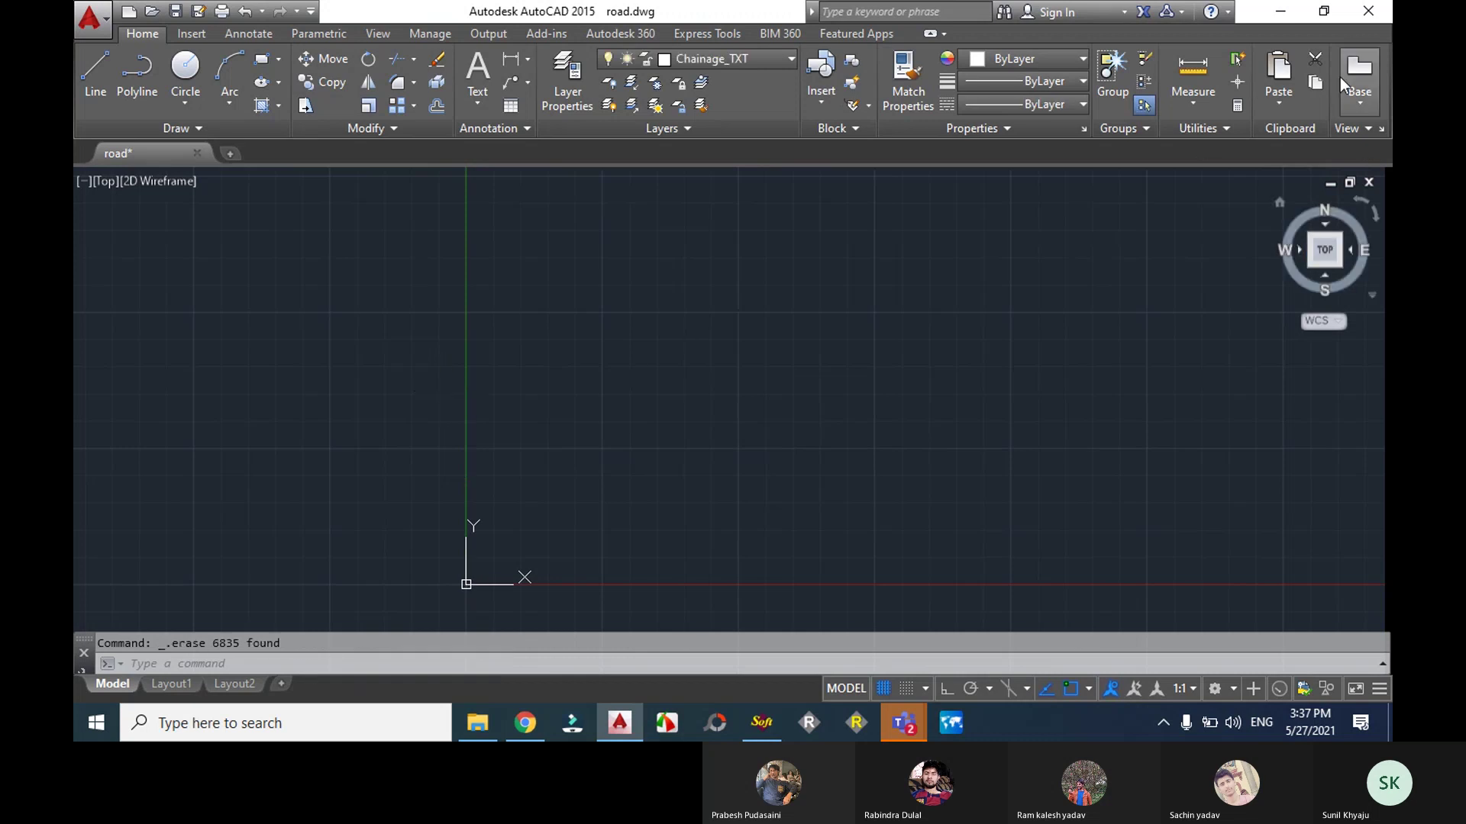
# - Exit AutoCAD without saving the changes to road.dwg and close the Draw L-Profile window
pyautogui.click(110, 20)
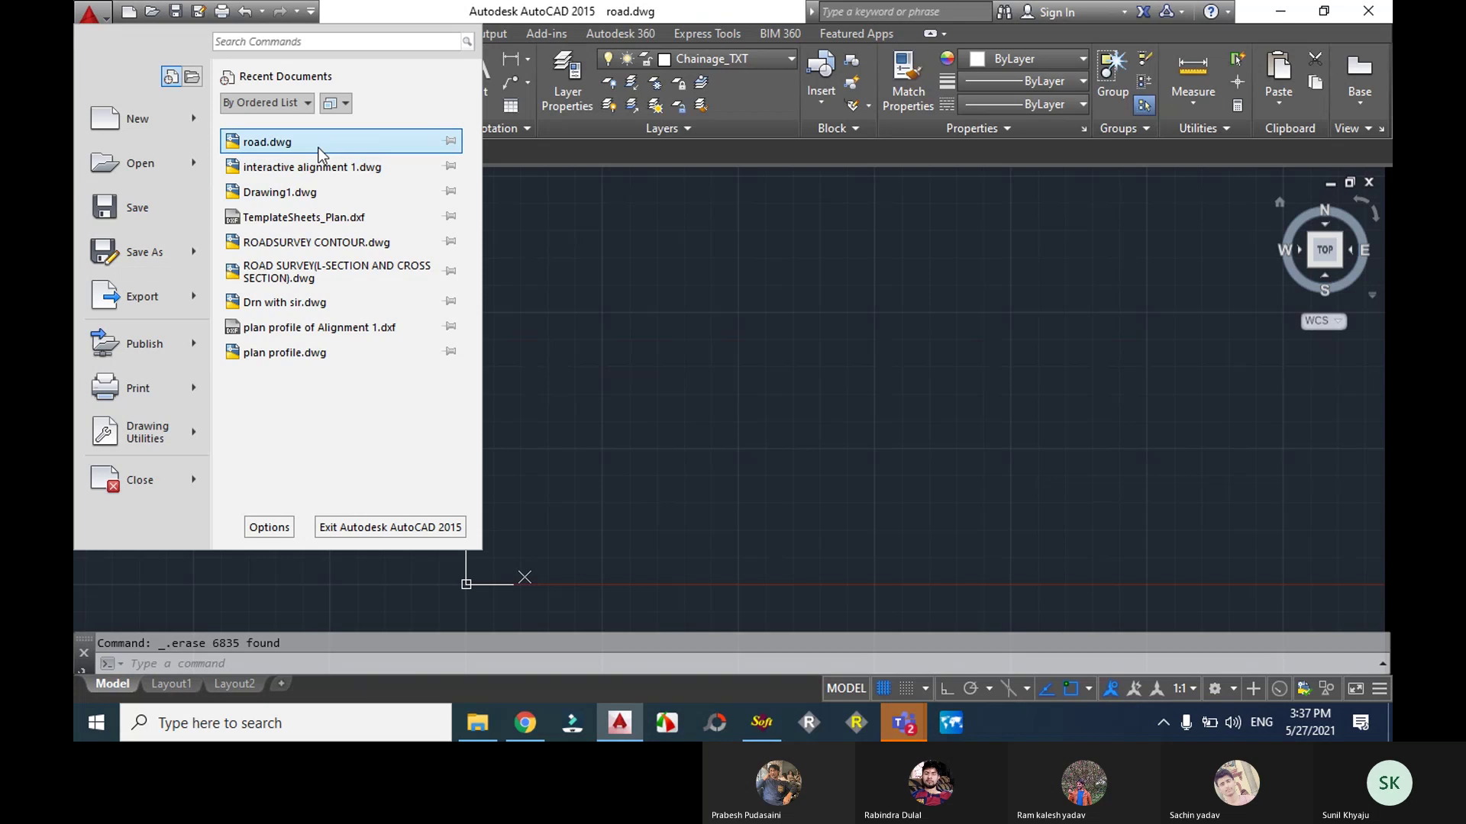
pyautogui.click(275, 142)
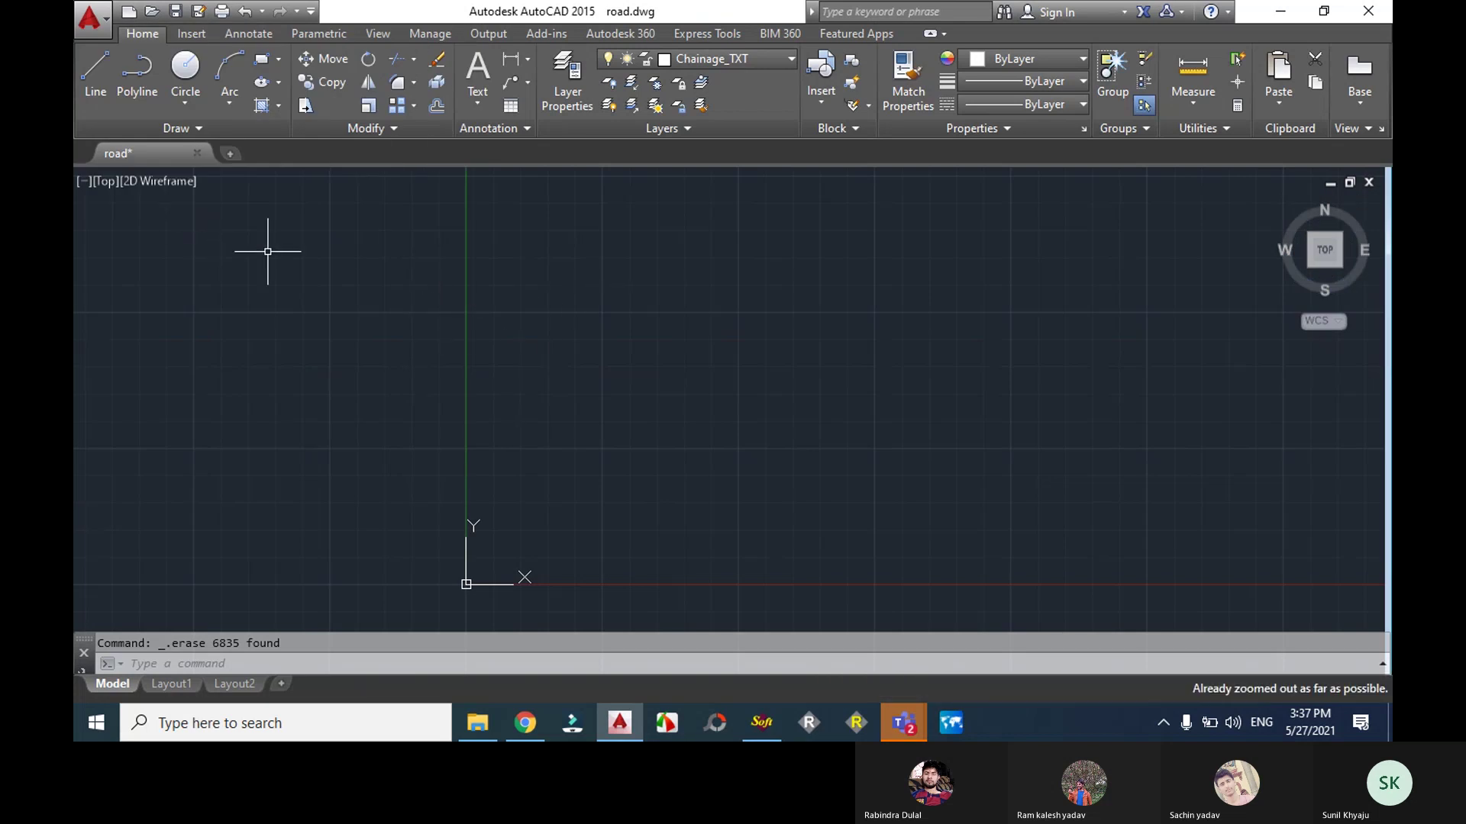
pyautogui.moveTo(265, 249); pyautogui.dragTo(1061, 174, button='middle')
pyautogui.click(1358, 9)
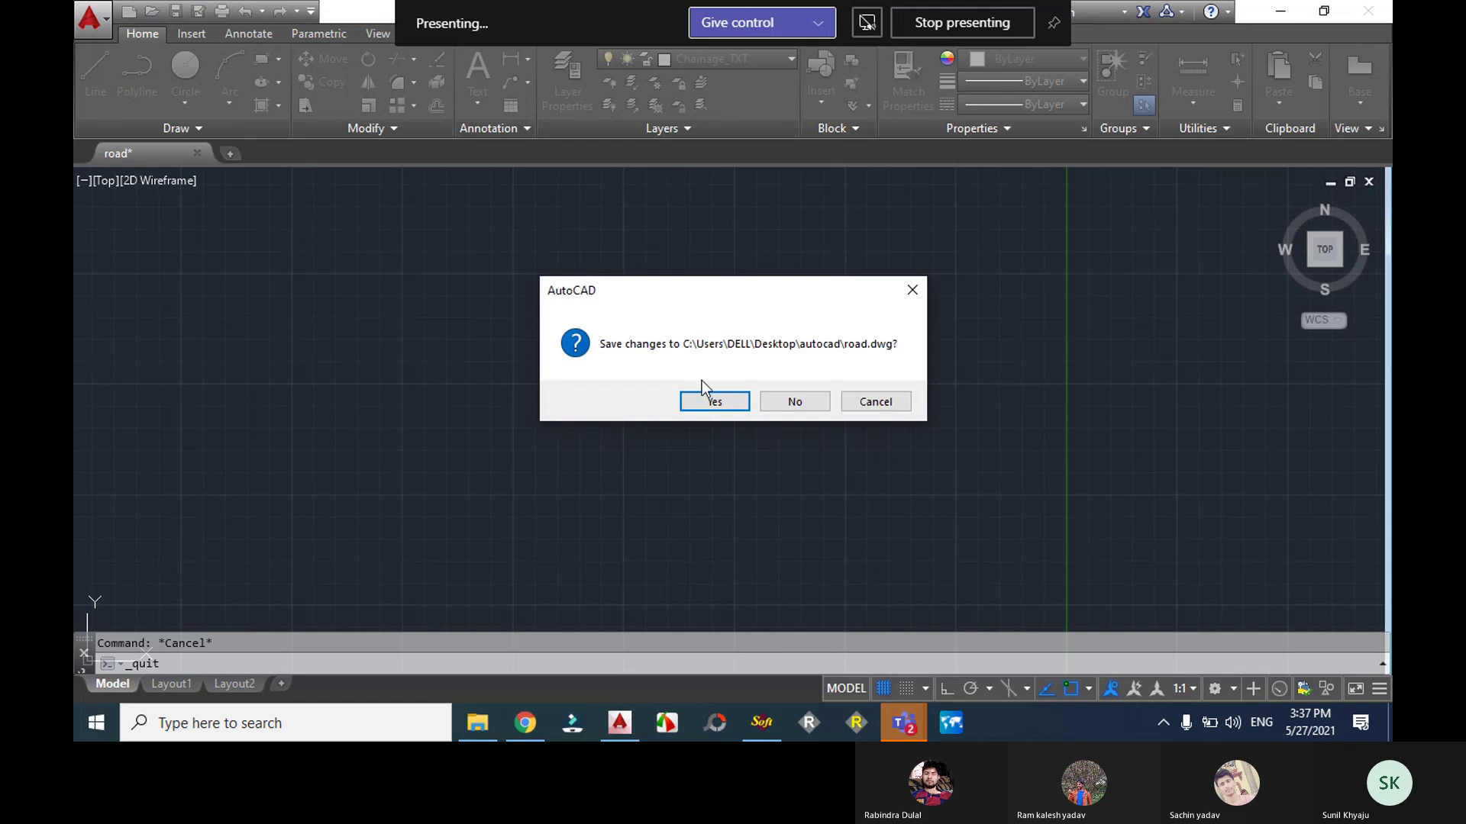
pyautogui.click(792, 404)
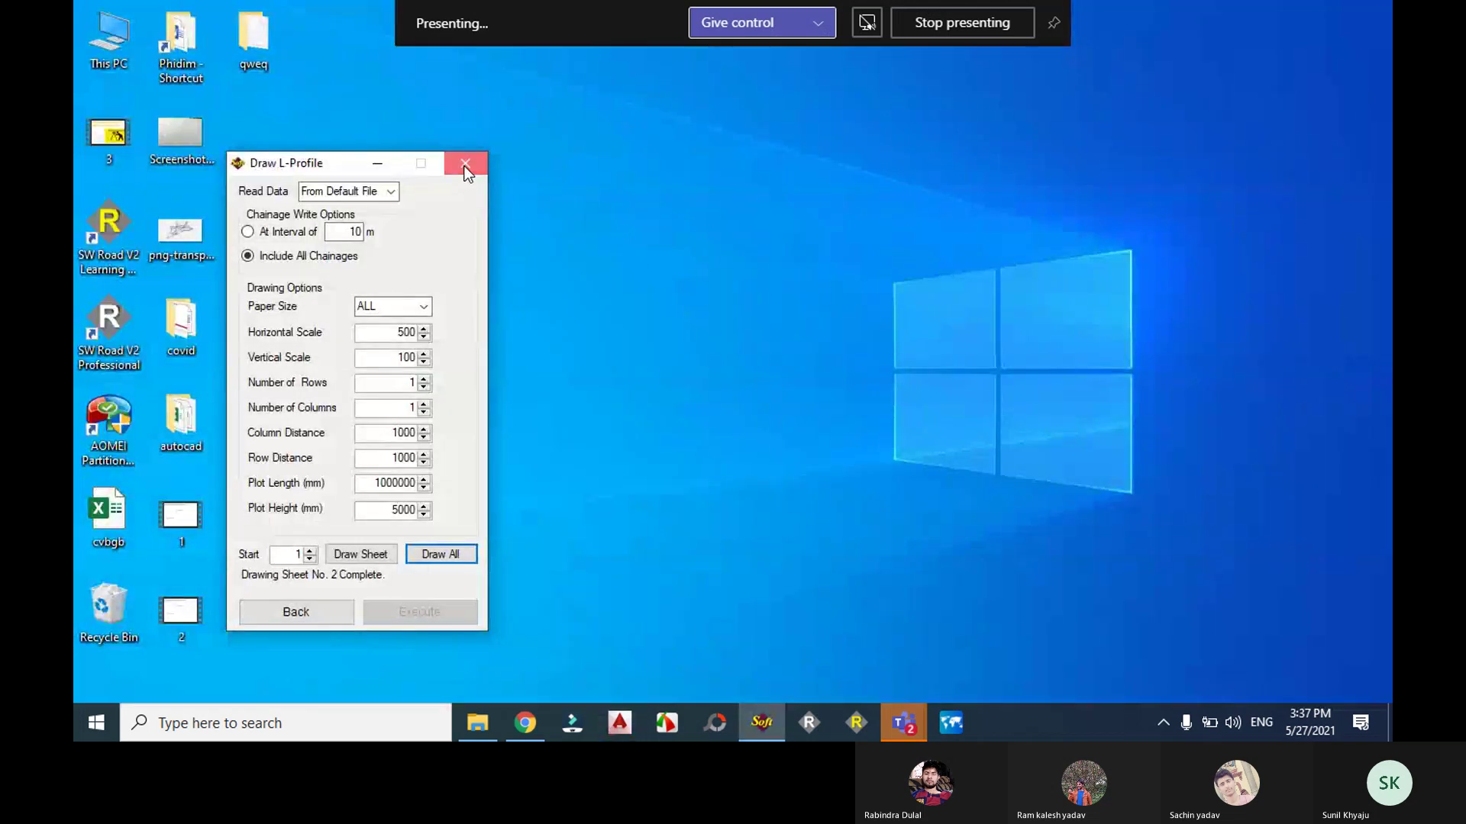
pyautogui.click(466, 161)
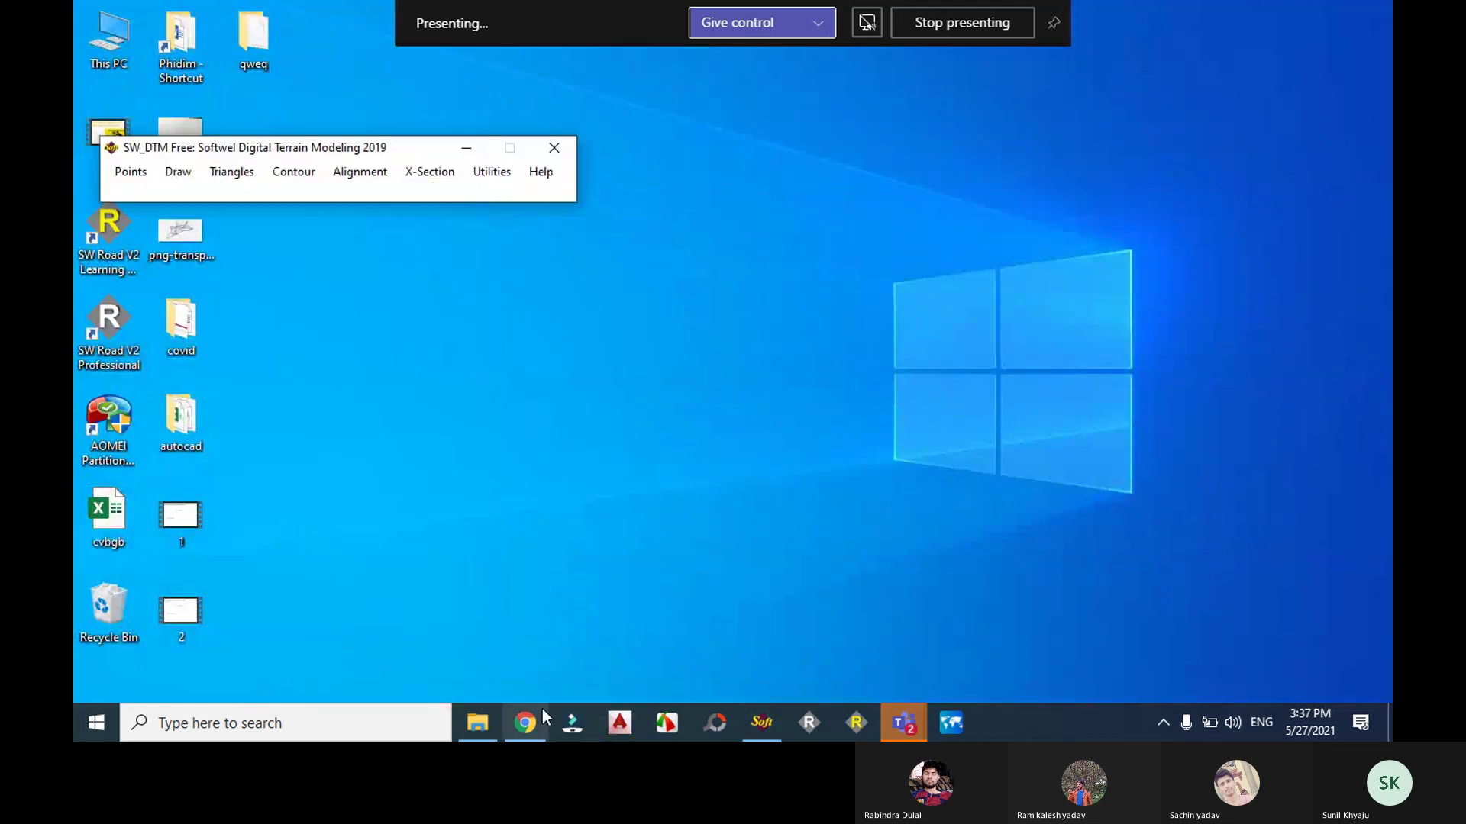
# - Restart AutoCAD, open the recent drawing interactive alignment 1 and show its longitudinal profile in model space
pyautogui.click(618, 729)
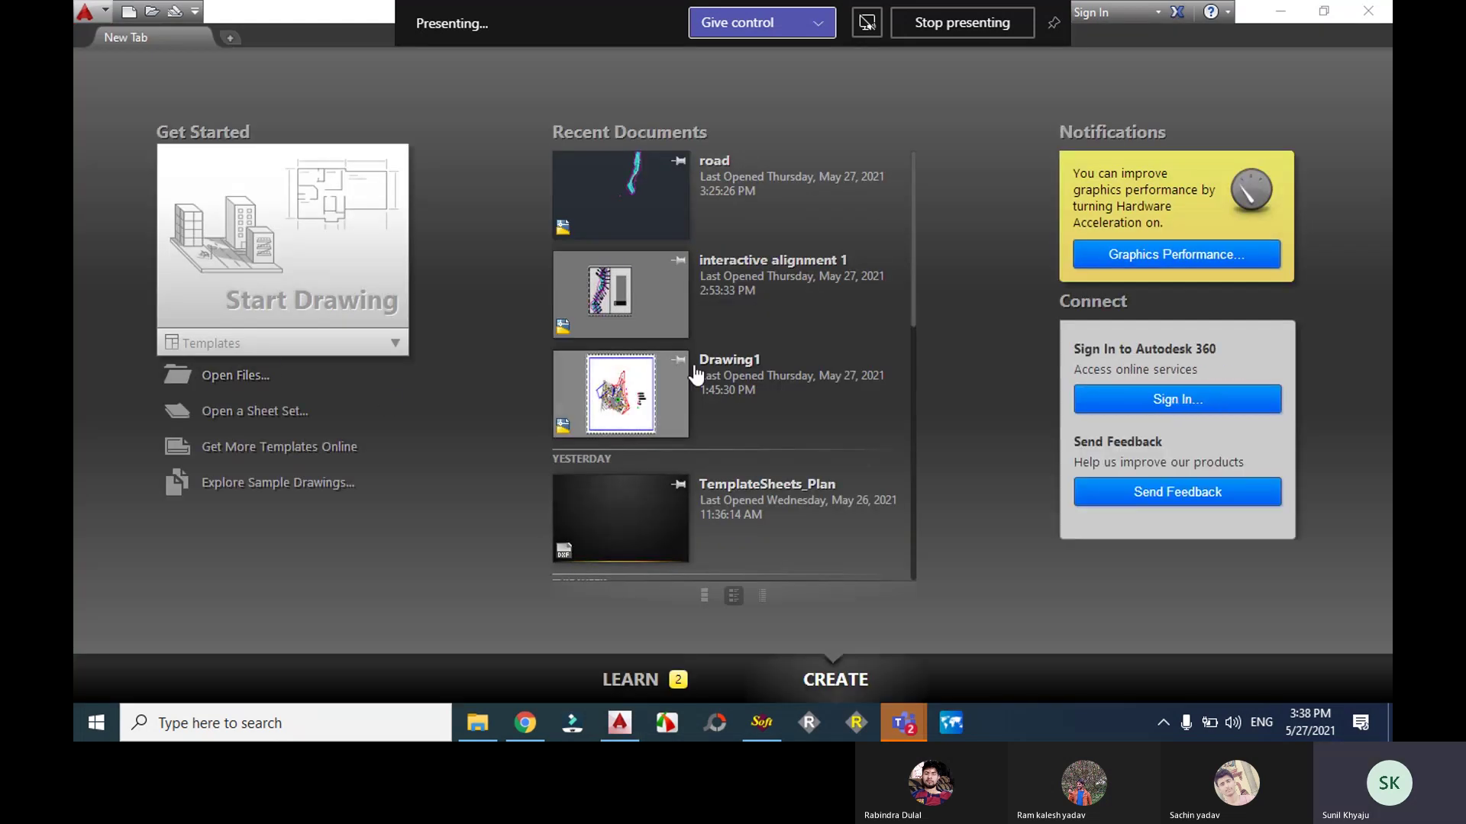
pyautogui.click(647, 315)
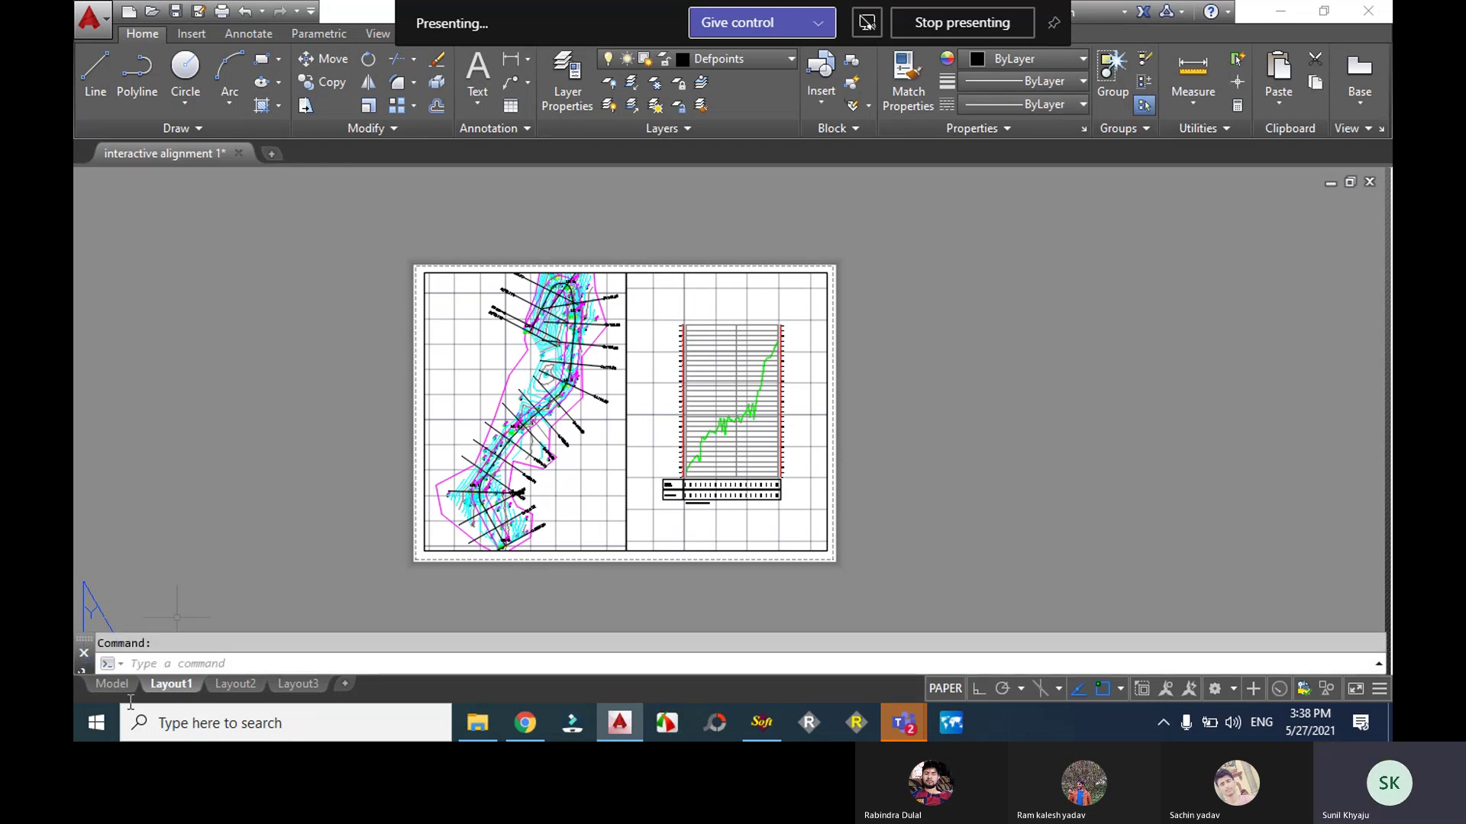
pyautogui.click(112, 683)
pyautogui.scroll(-8, 546, 477)
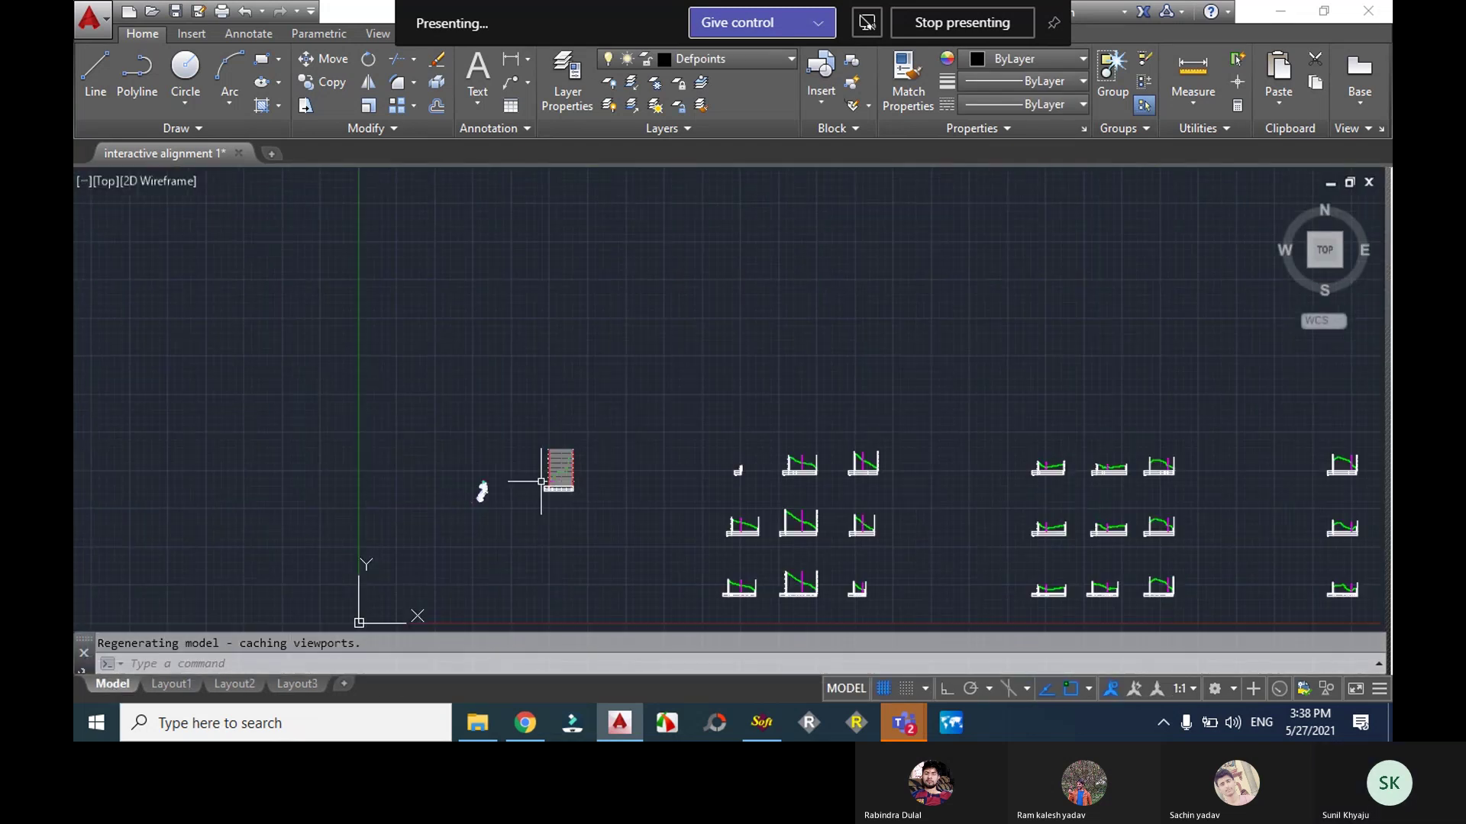
pyautogui.scroll(4, 557, 474)
pyautogui.scroll(8, 561, 476)
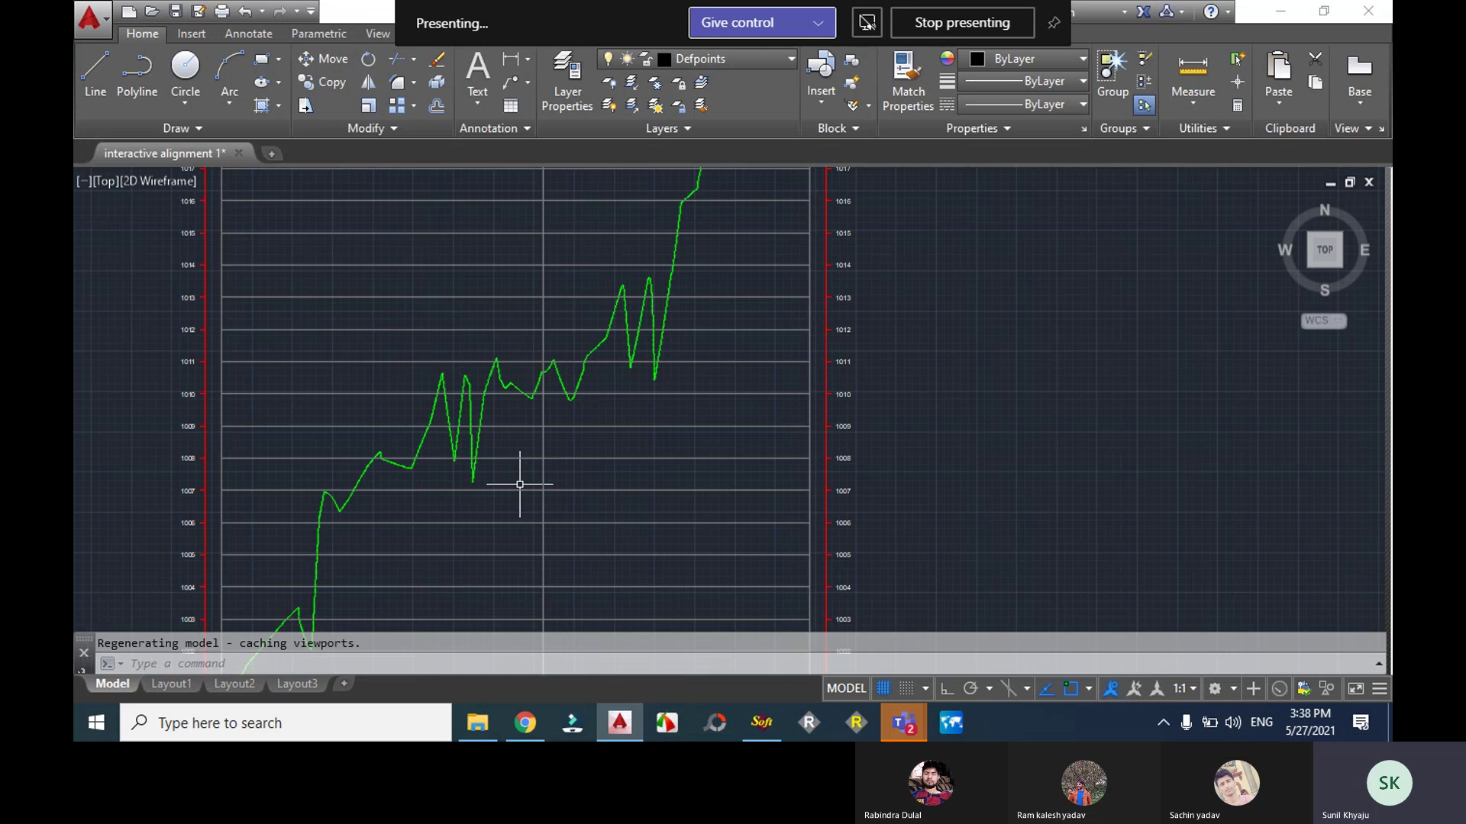
# - Examine the sharp dips of the ground line in the longitudinal profile, around levels 1007 to 1009
pyautogui.scroll(-5, 517, 483)
pyautogui.moveTo(533, 481); pyautogui.dragTo(524, 397, button='middle')
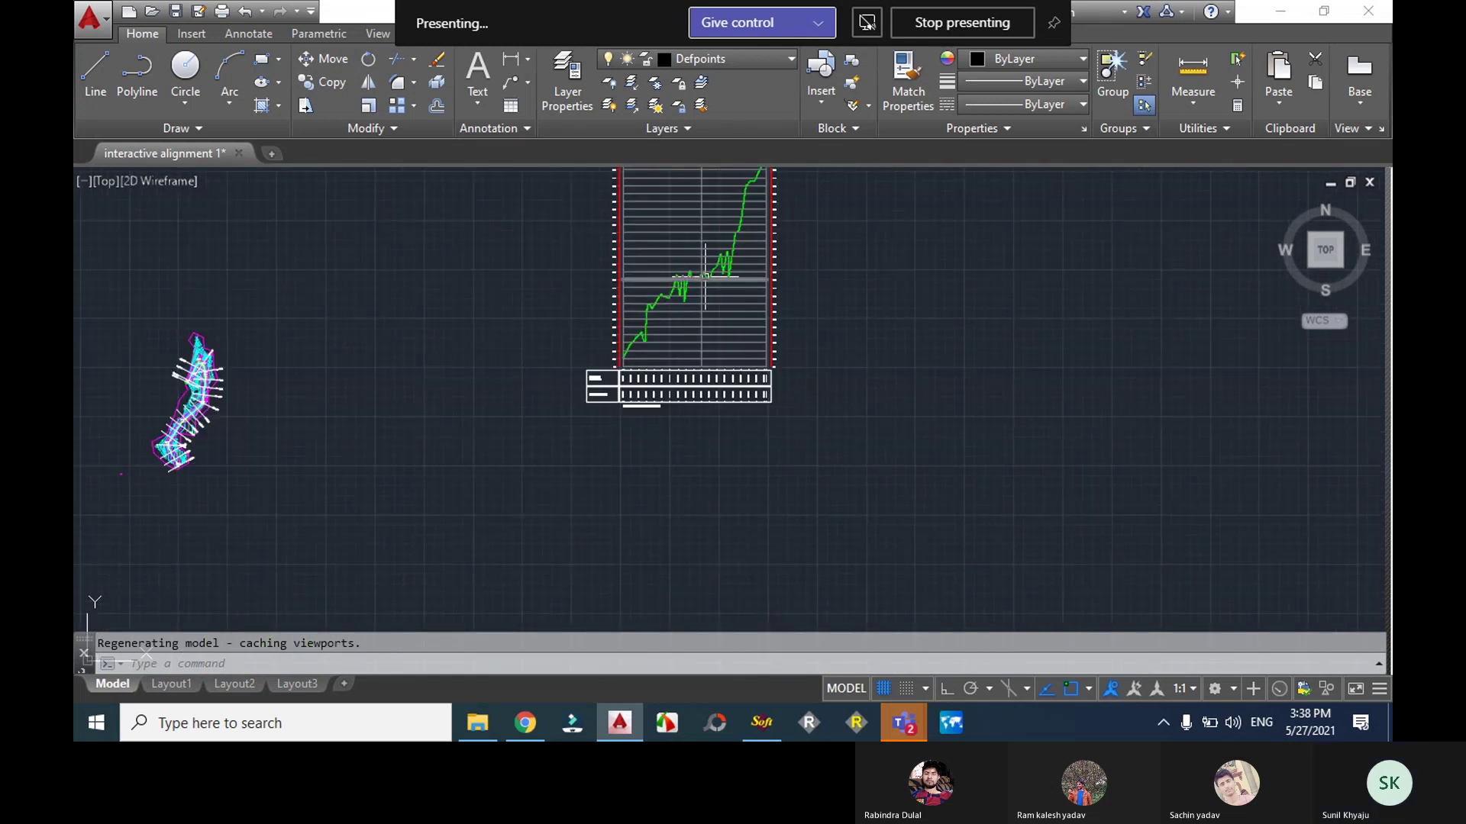
pyautogui.scroll(6, 692, 371)
pyautogui.scroll(9, 687, 369)
pyautogui.scroll(-9, 672, 288)
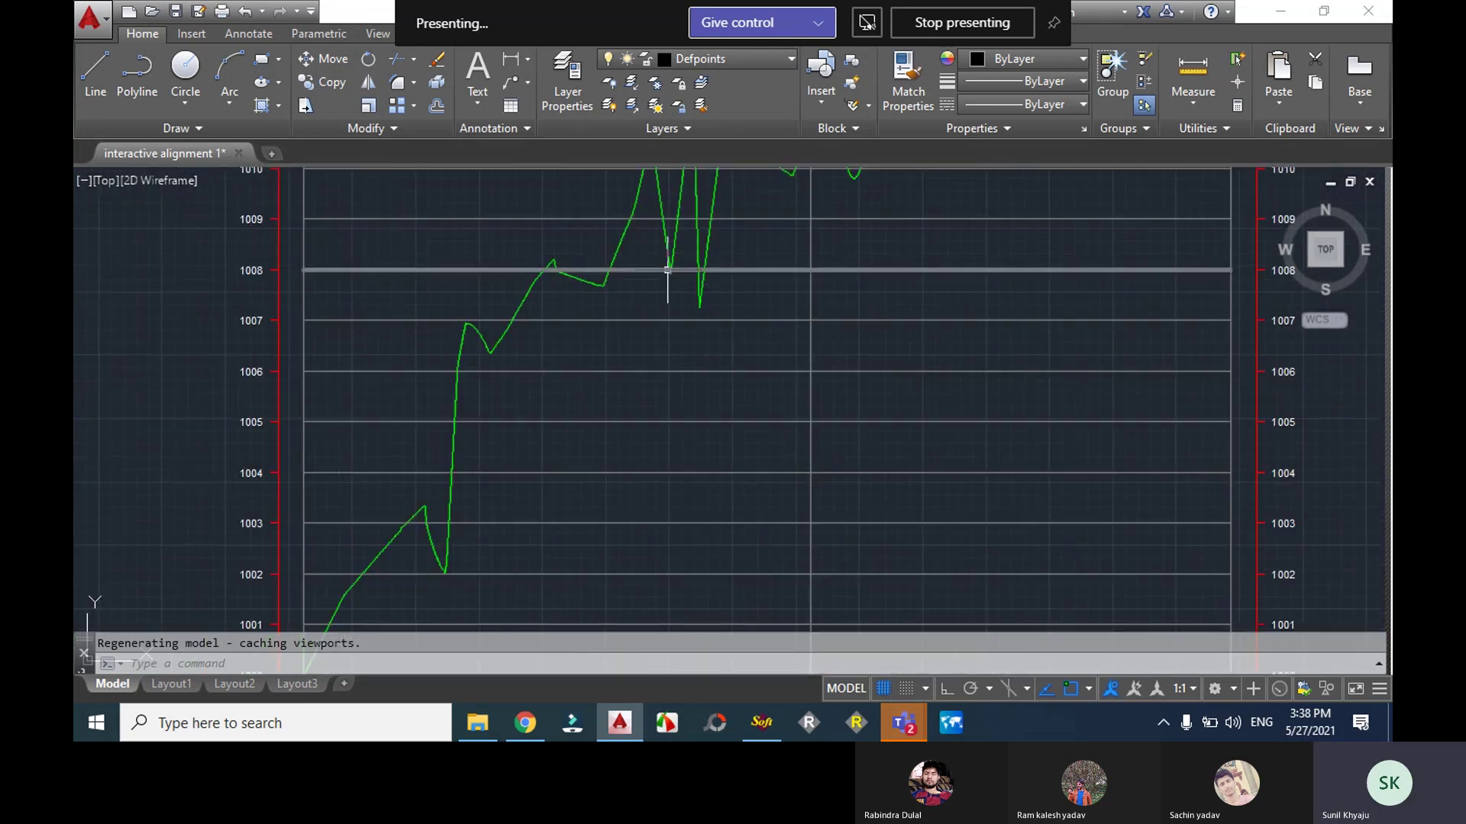
pyautogui.scroll(6, 670, 279)
pyautogui.scroll(-10, 656, 447)
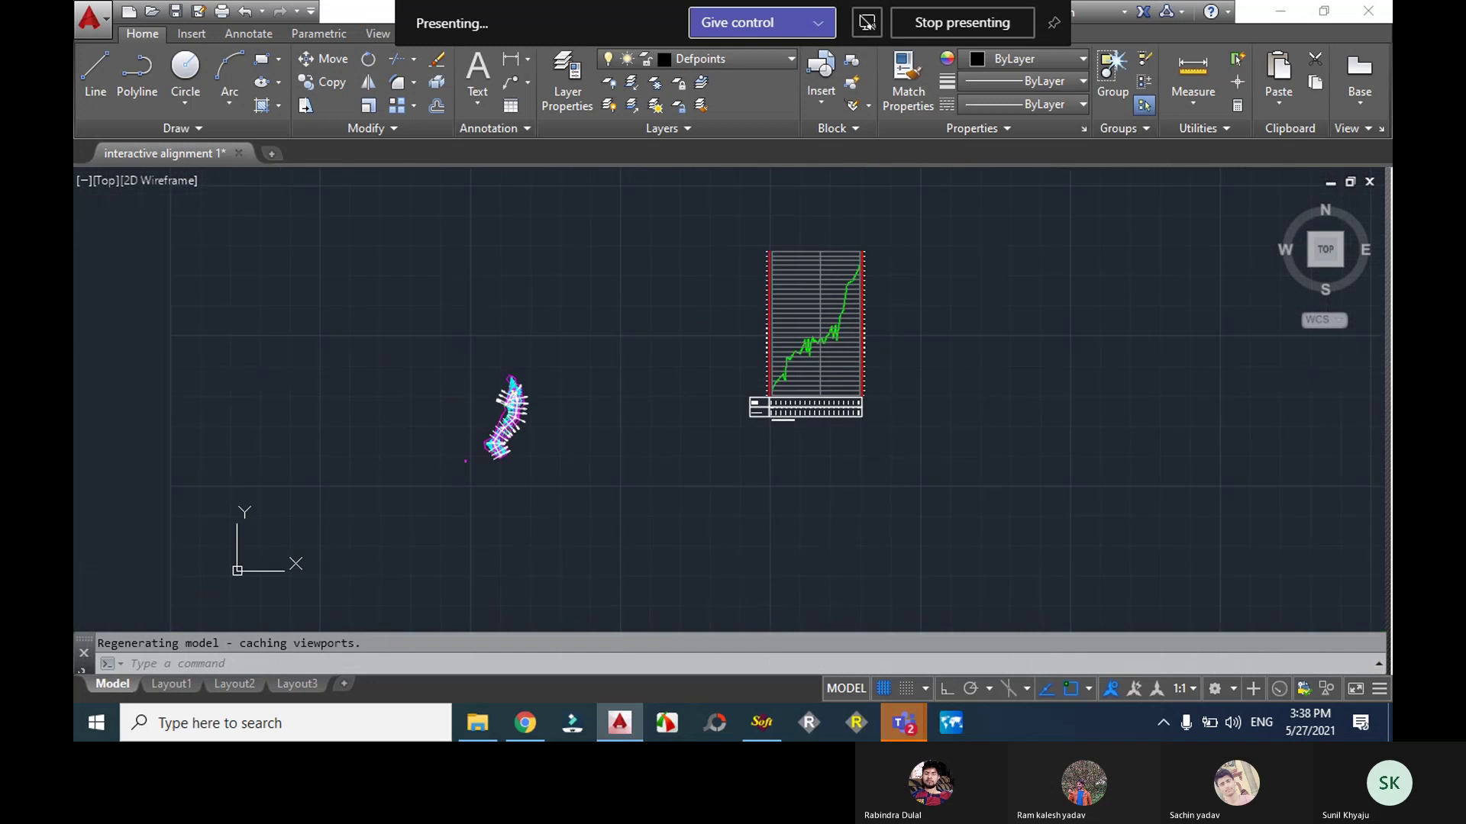
# - Switch to SW_DTM and try to load an alignment file into Interactive Alignment and process it
pyautogui.click(762, 722)
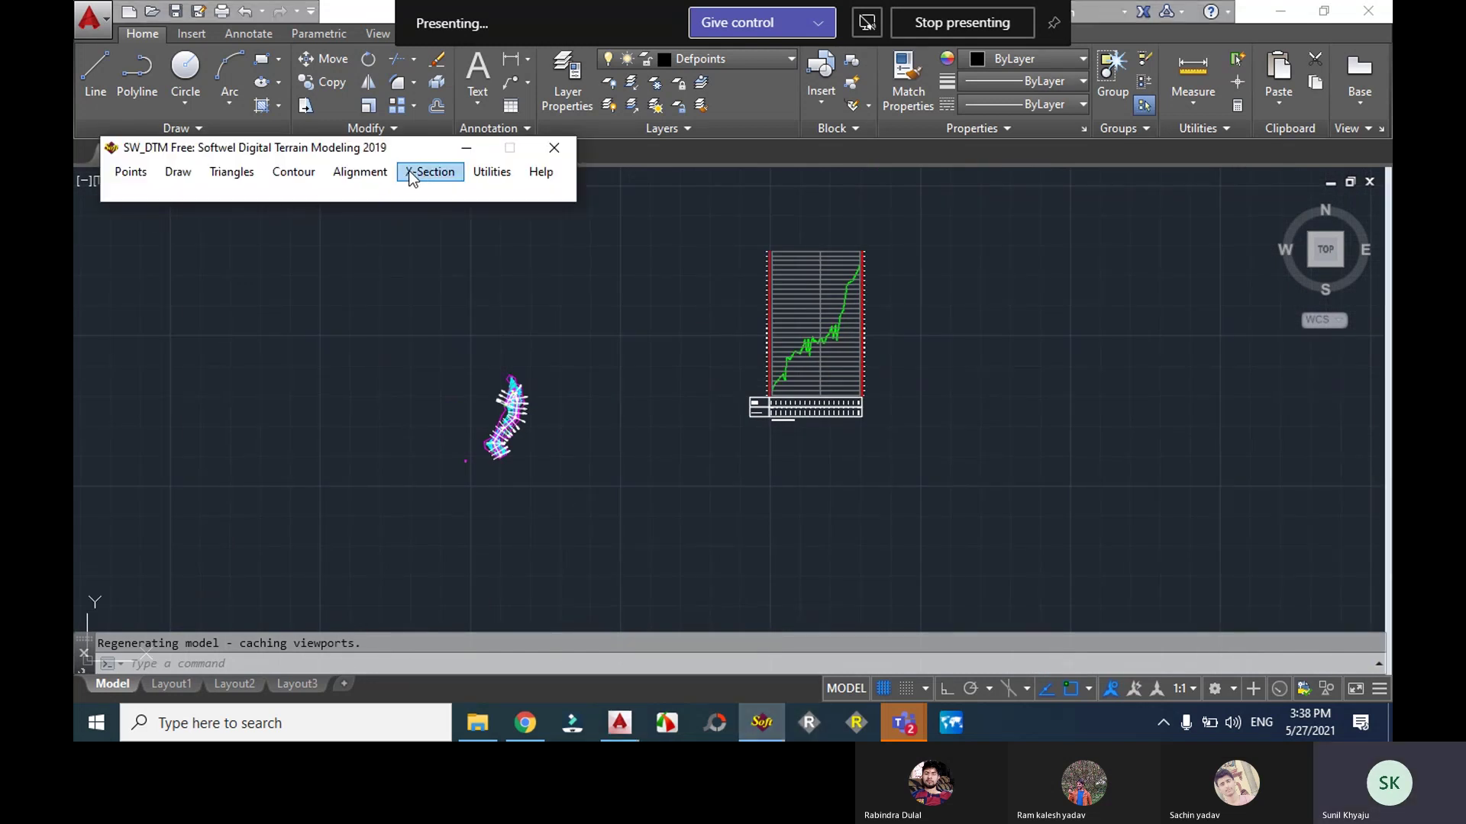
pyautogui.click(359, 172)
pyautogui.click(393, 212)
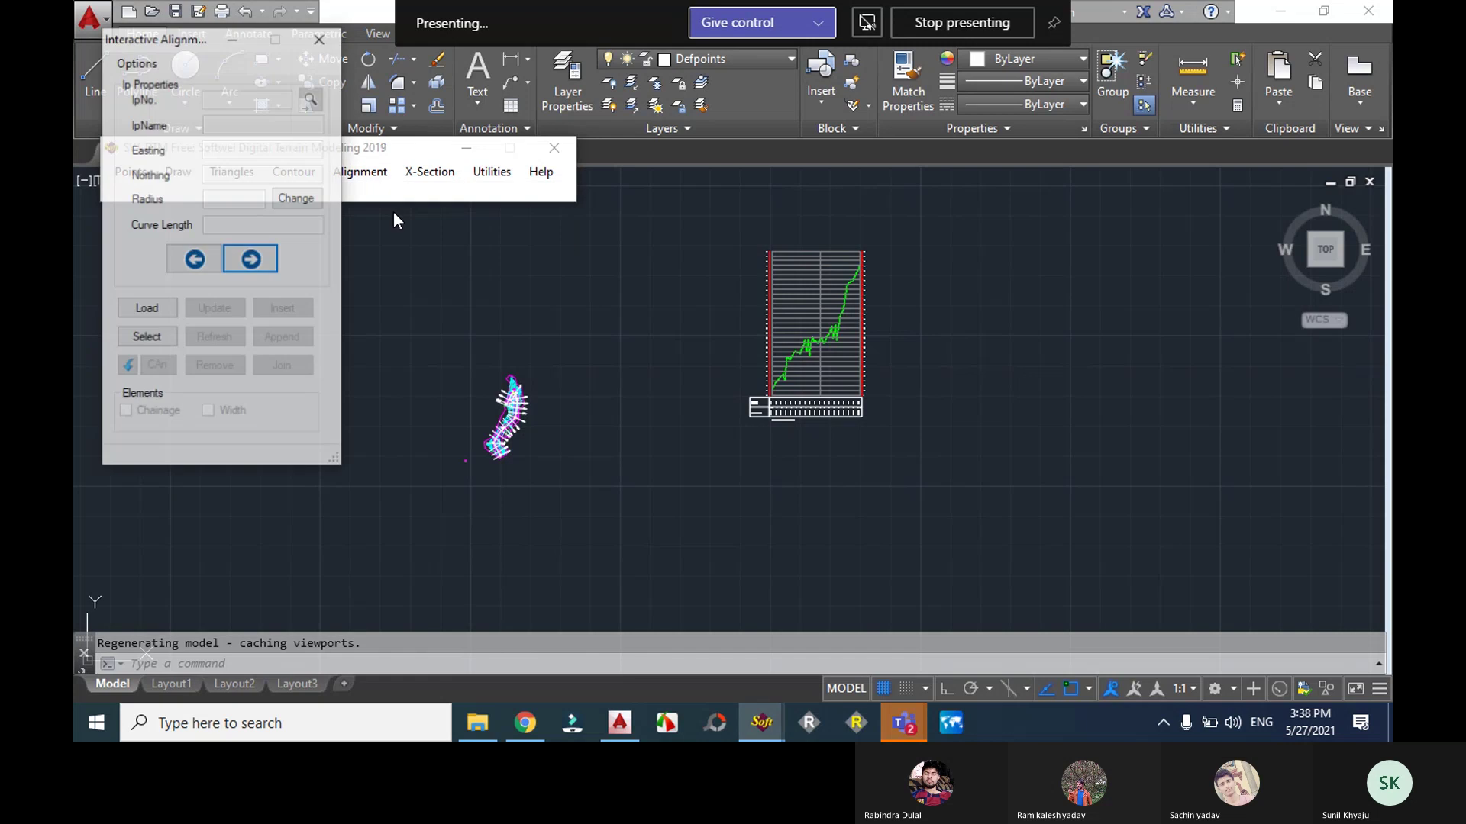
pyautogui.click(141, 310)
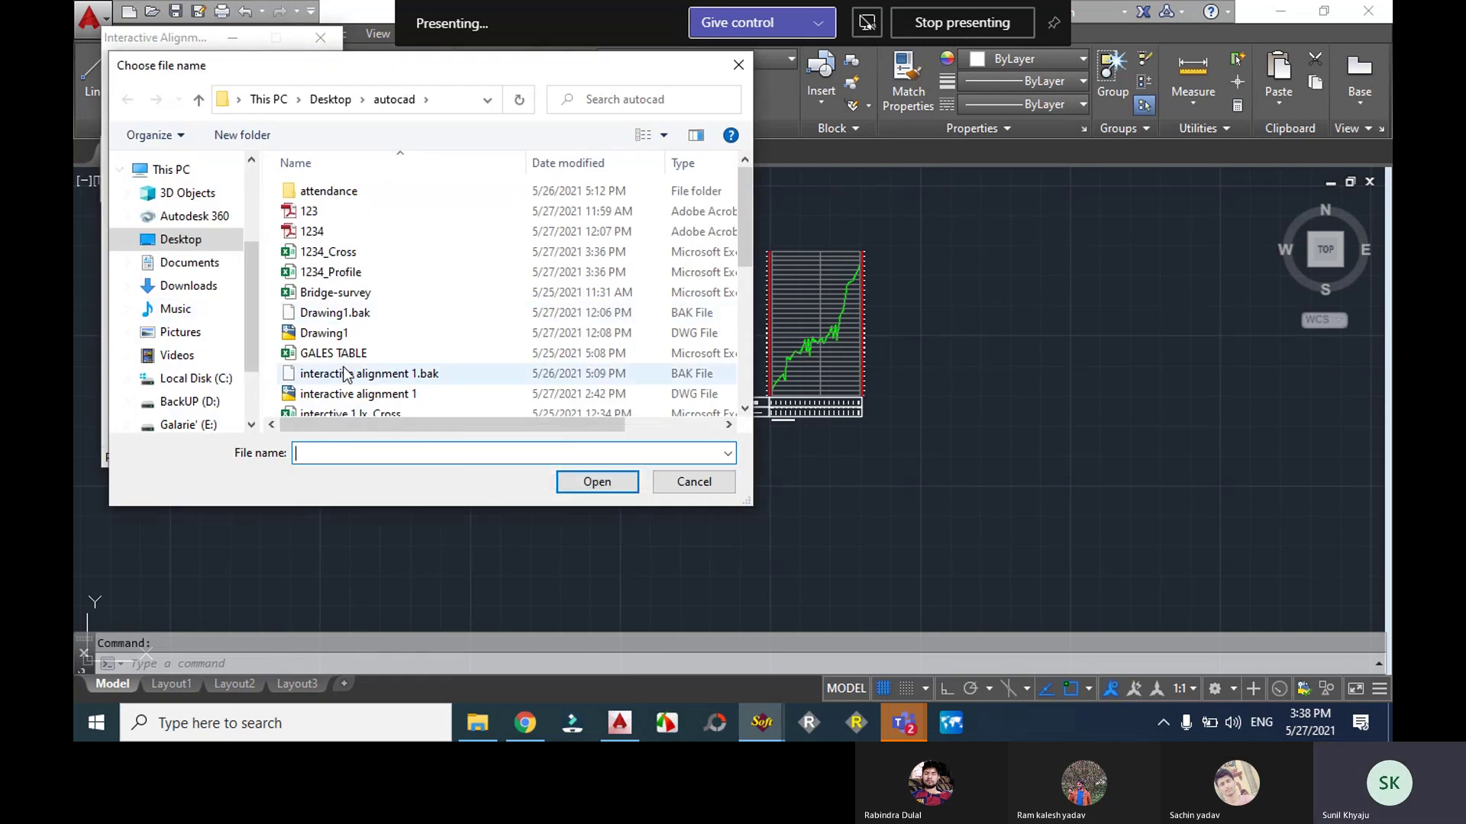
pyautogui.scroll(-2, 336, 378)
pyautogui.doubleClick(323, 344)
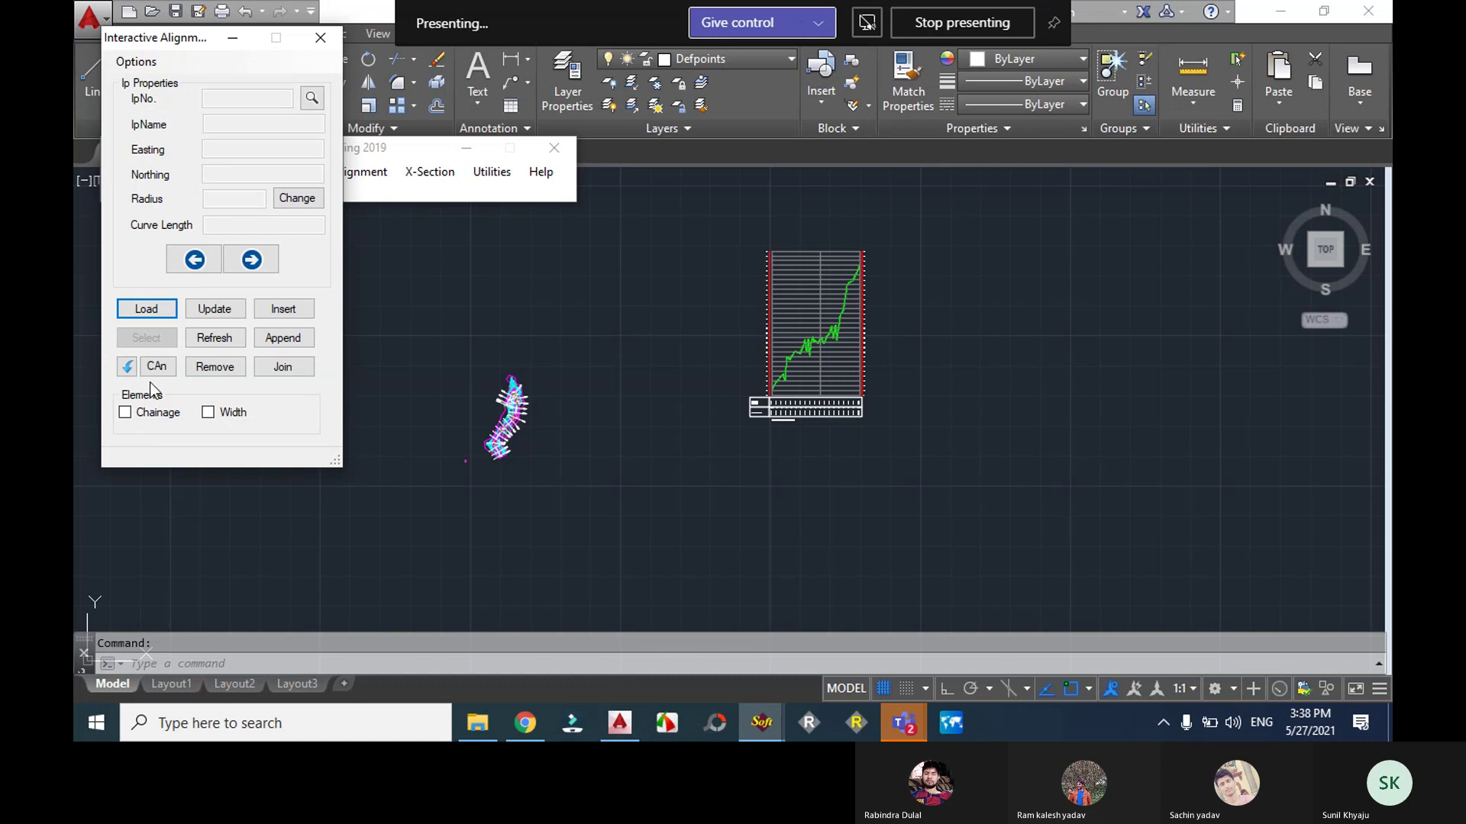
pyautogui.click(127, 367)
pyautogui.click(125, 372)
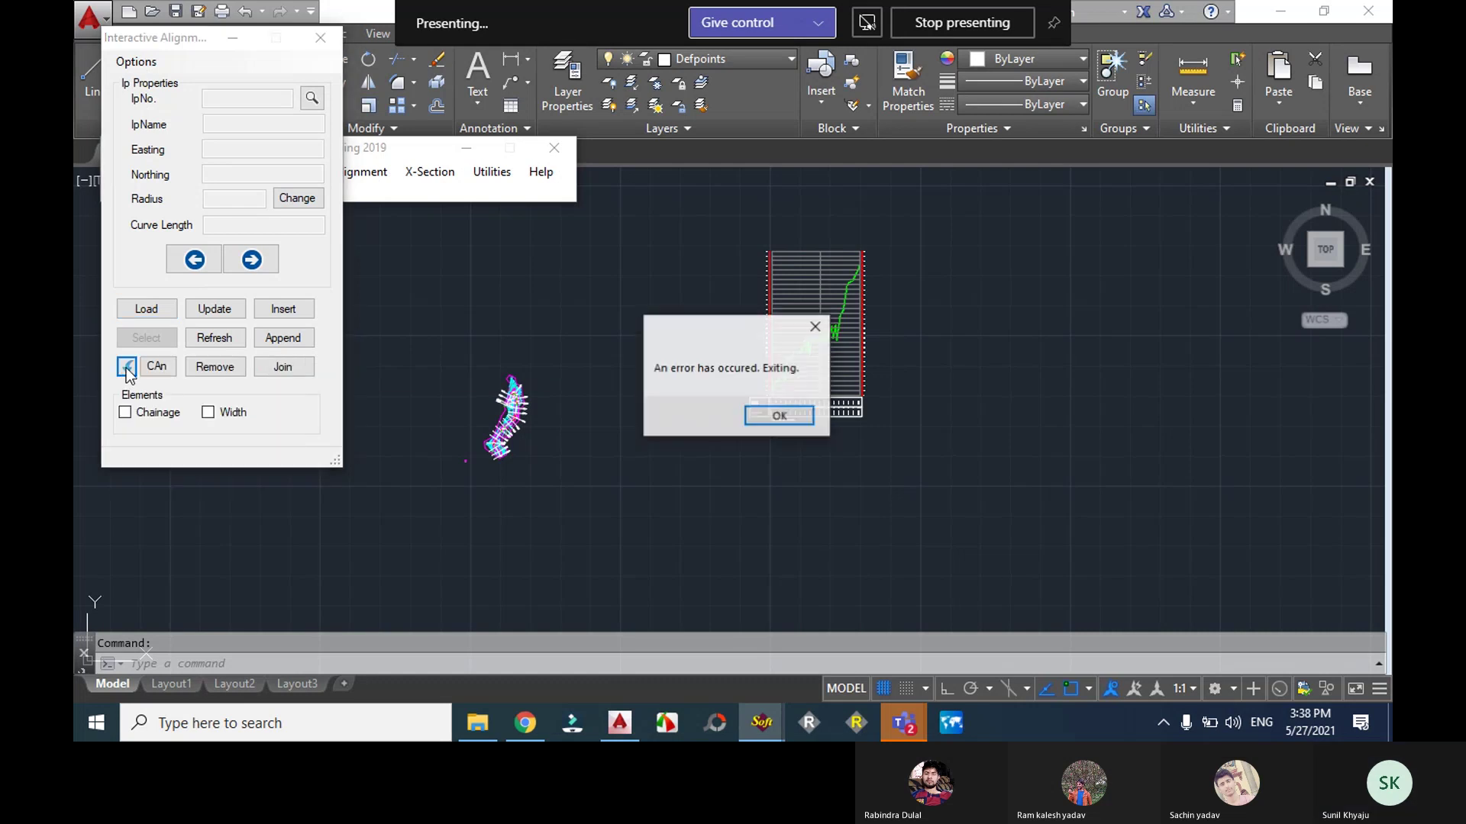
pyautogui.click(779, 416)
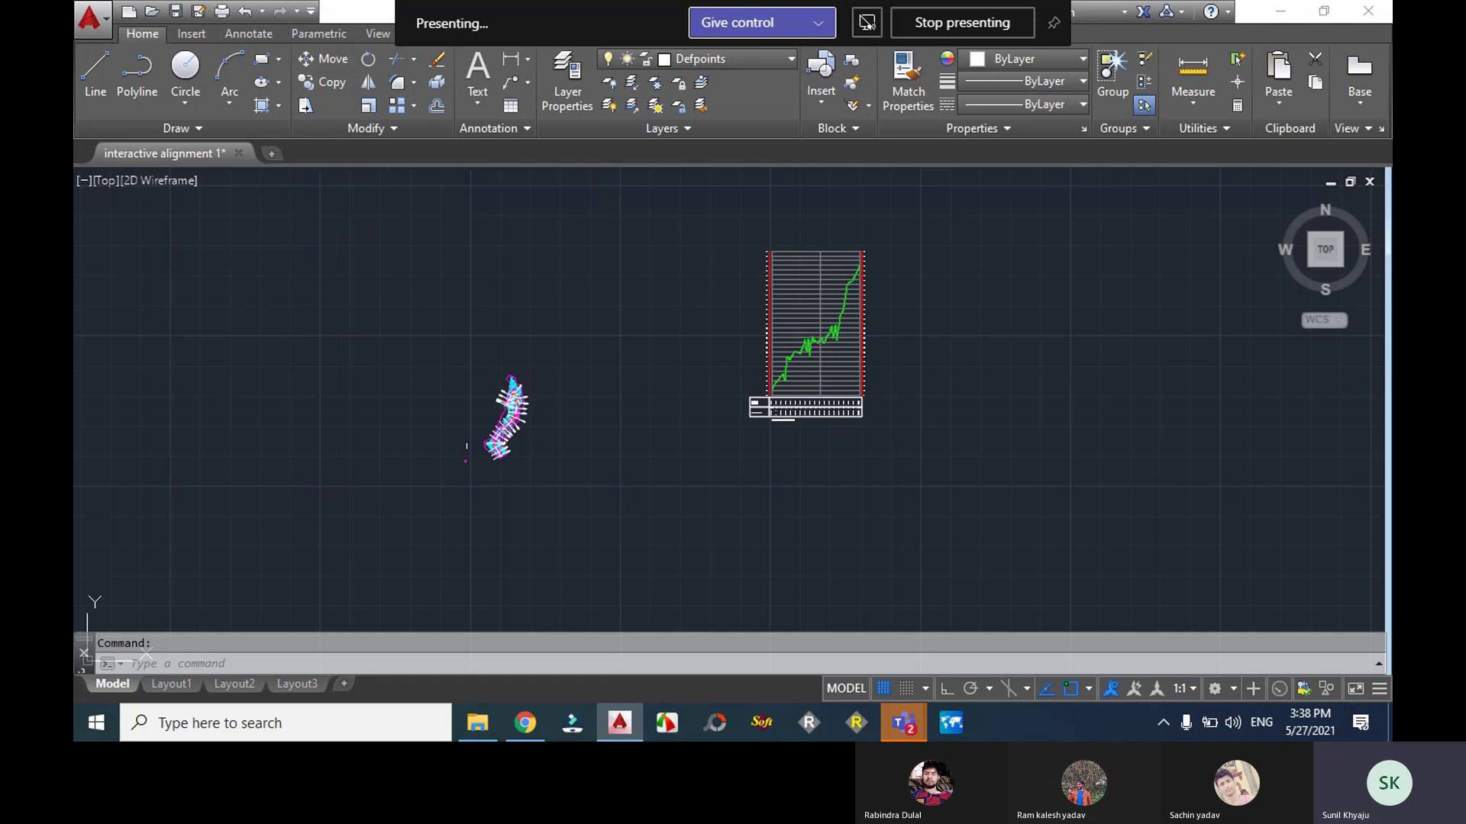
# - Restart SW_DTM and open its Draw L-Profile tool for the interactive alignment 1 drawing
pyautogui.scroll(5, 411, 432)
pyautogui.moveTo(724, 687); pyautogui.dragTo(652, 623, button='middle')
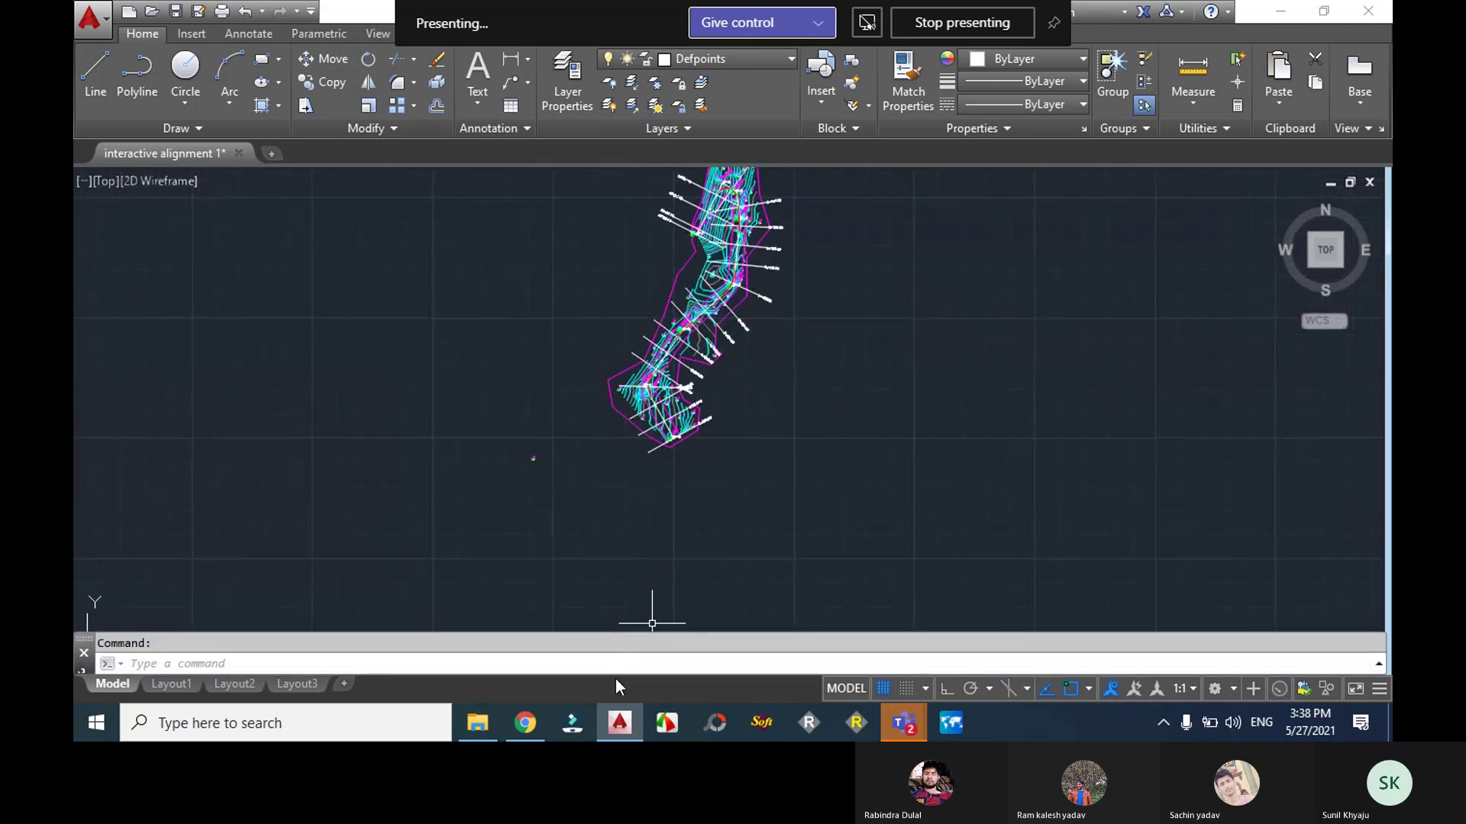
pyautogui.click(619, 723)
pyautogui.click(619, 723)
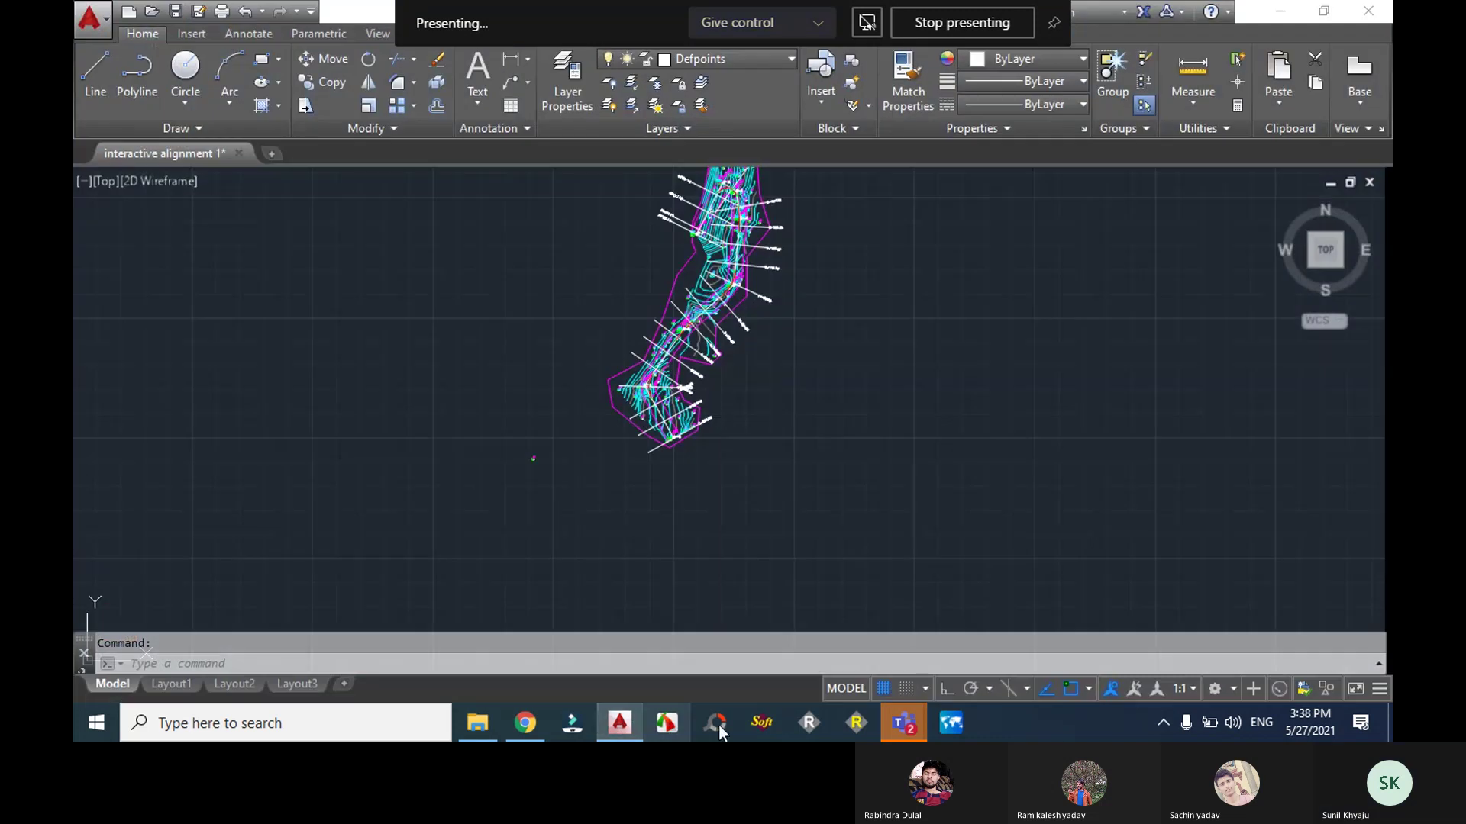
pyautogui.click(762, 722)
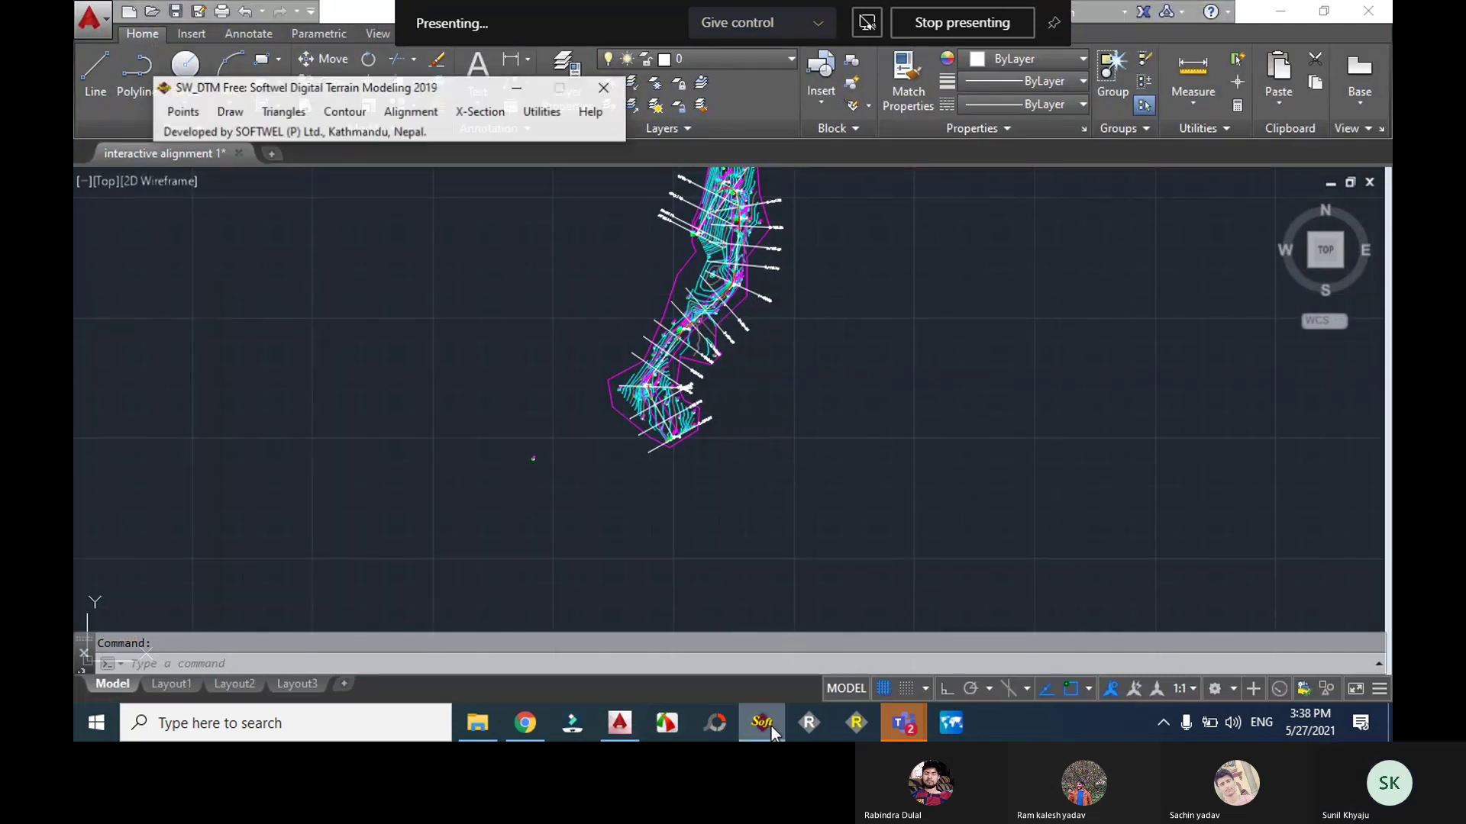
pyautogui.click(487, 120)
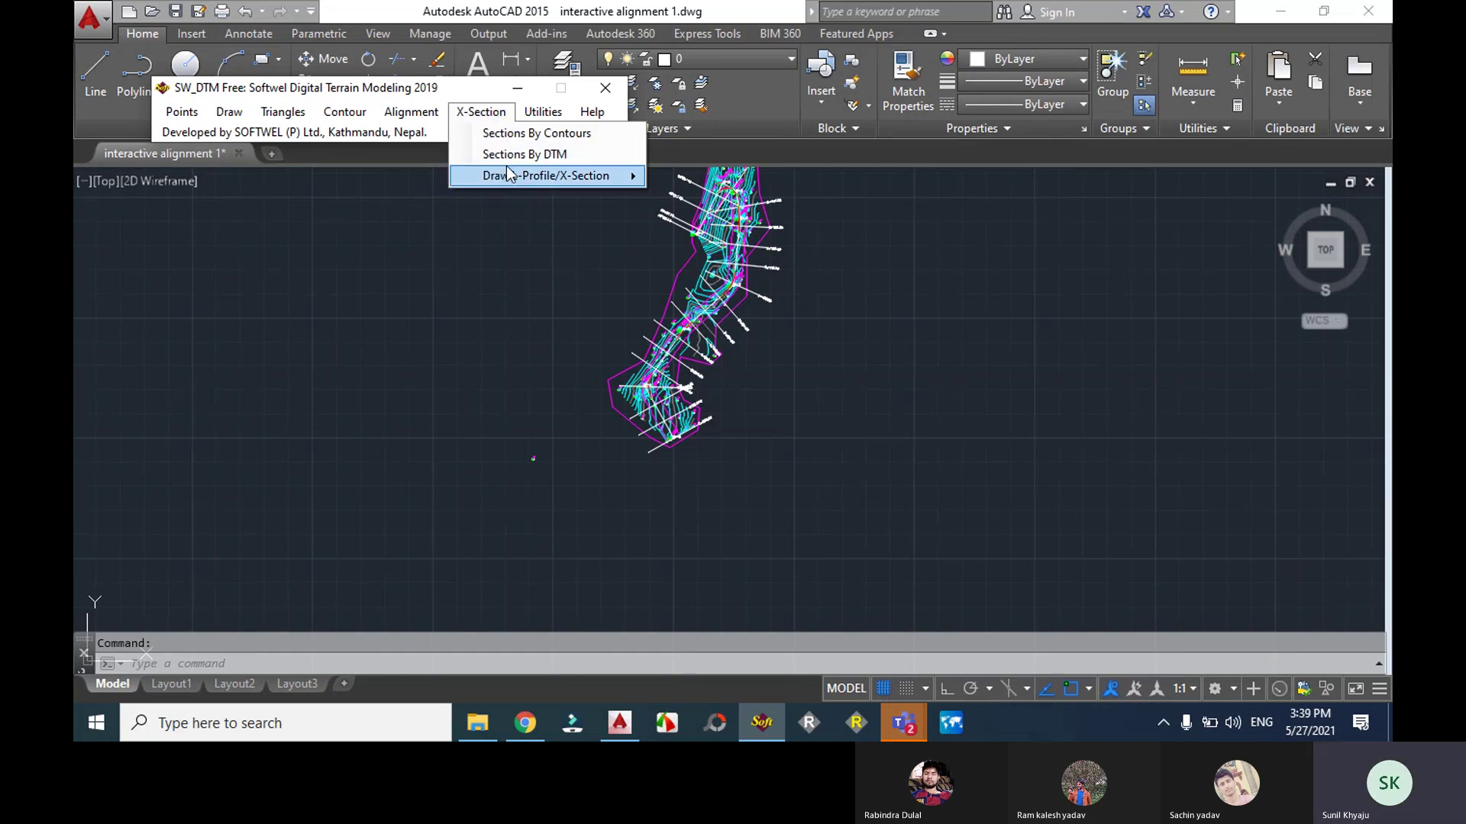
pyautogui.moveTo(610, 176)
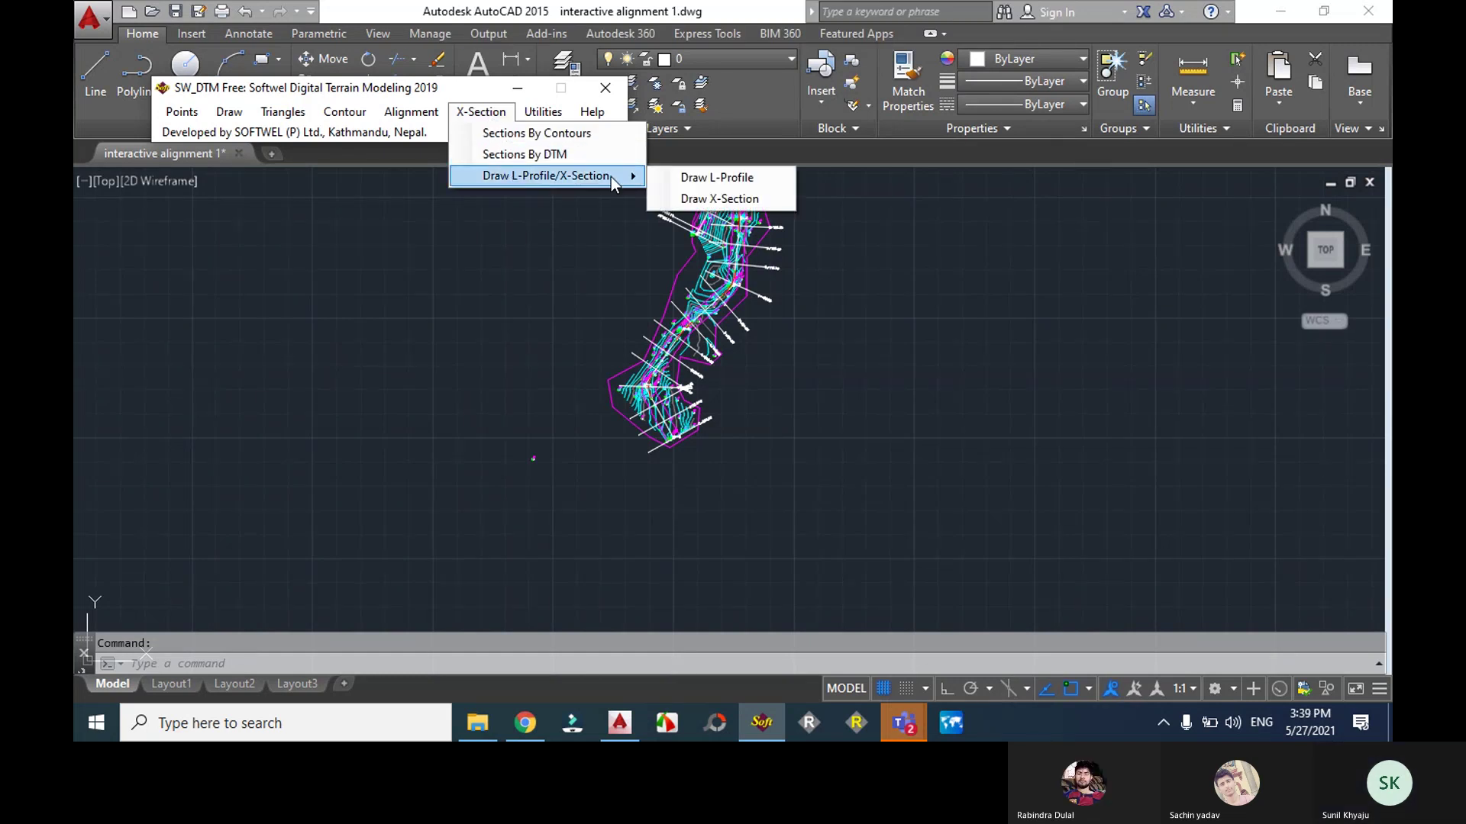
pyautogui.click(698, 178)
# - Erase the existing longitudinal profile beside the survey plan
pyautogui.scroll(-6, 625, 393)
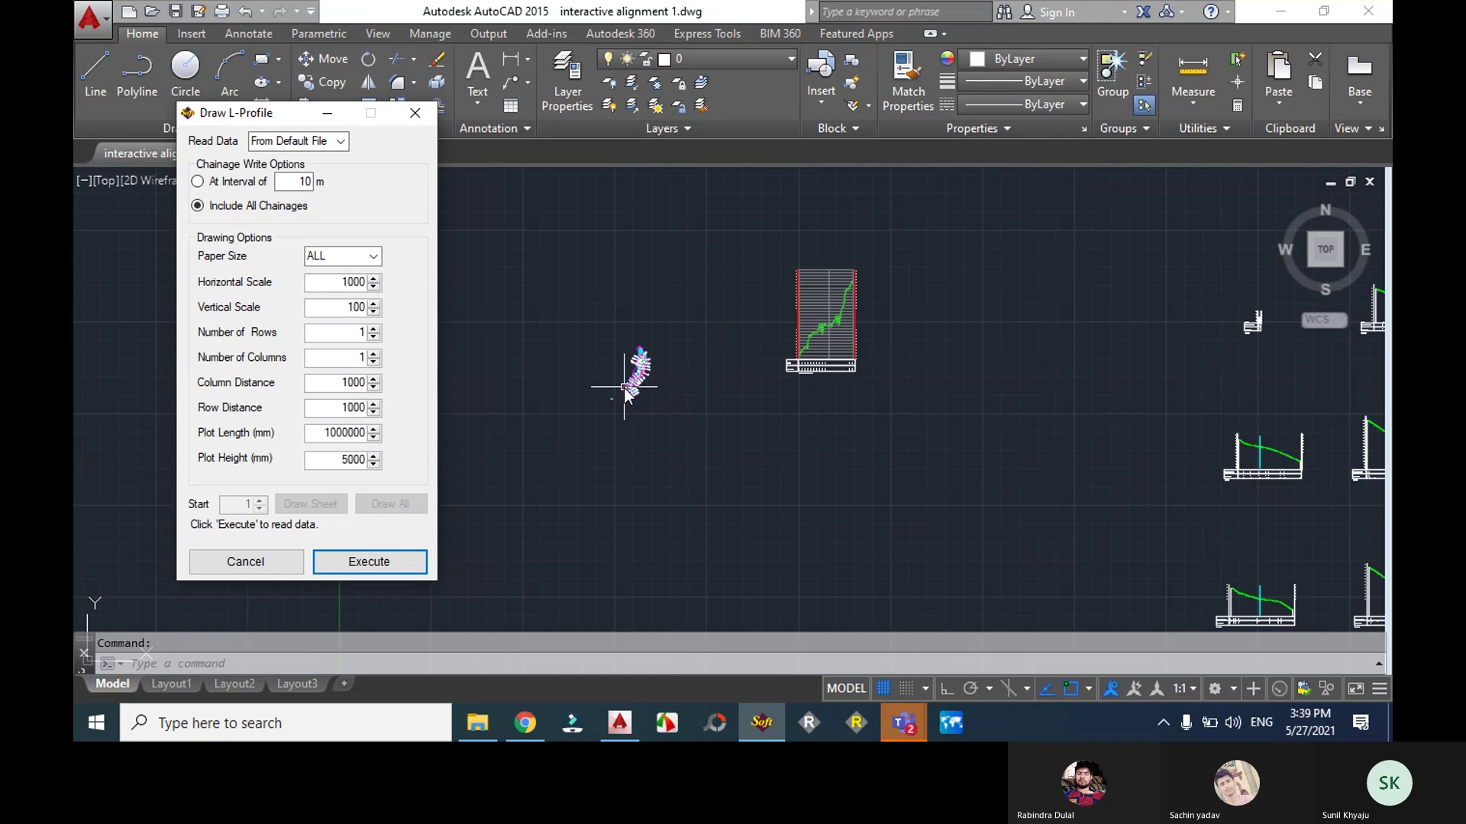
pyautogui.press('Return')
pyautogui.click(906, 412)
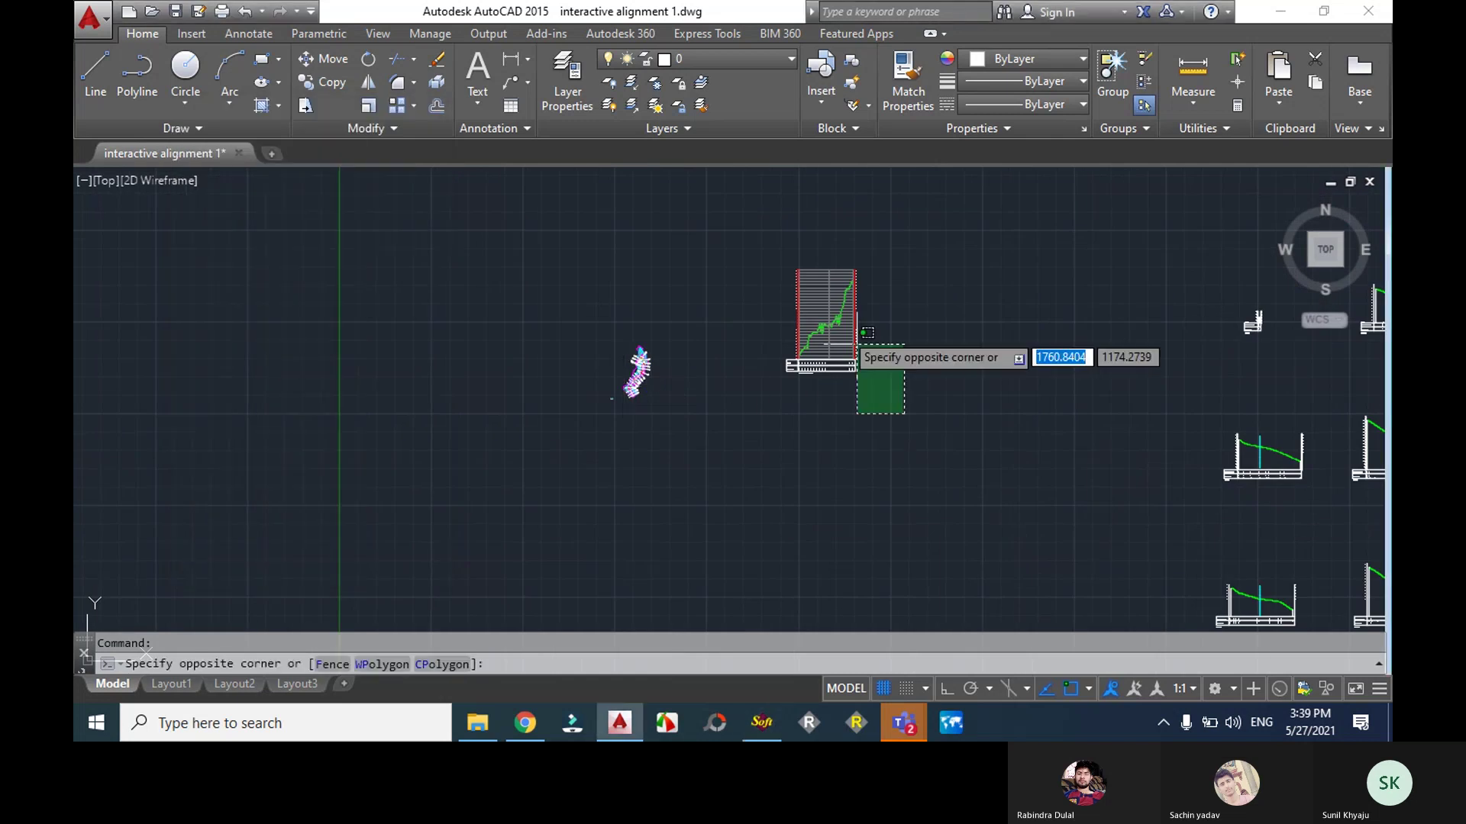
pyautogui.click(735, 242)
pyautogui.press('Delete')
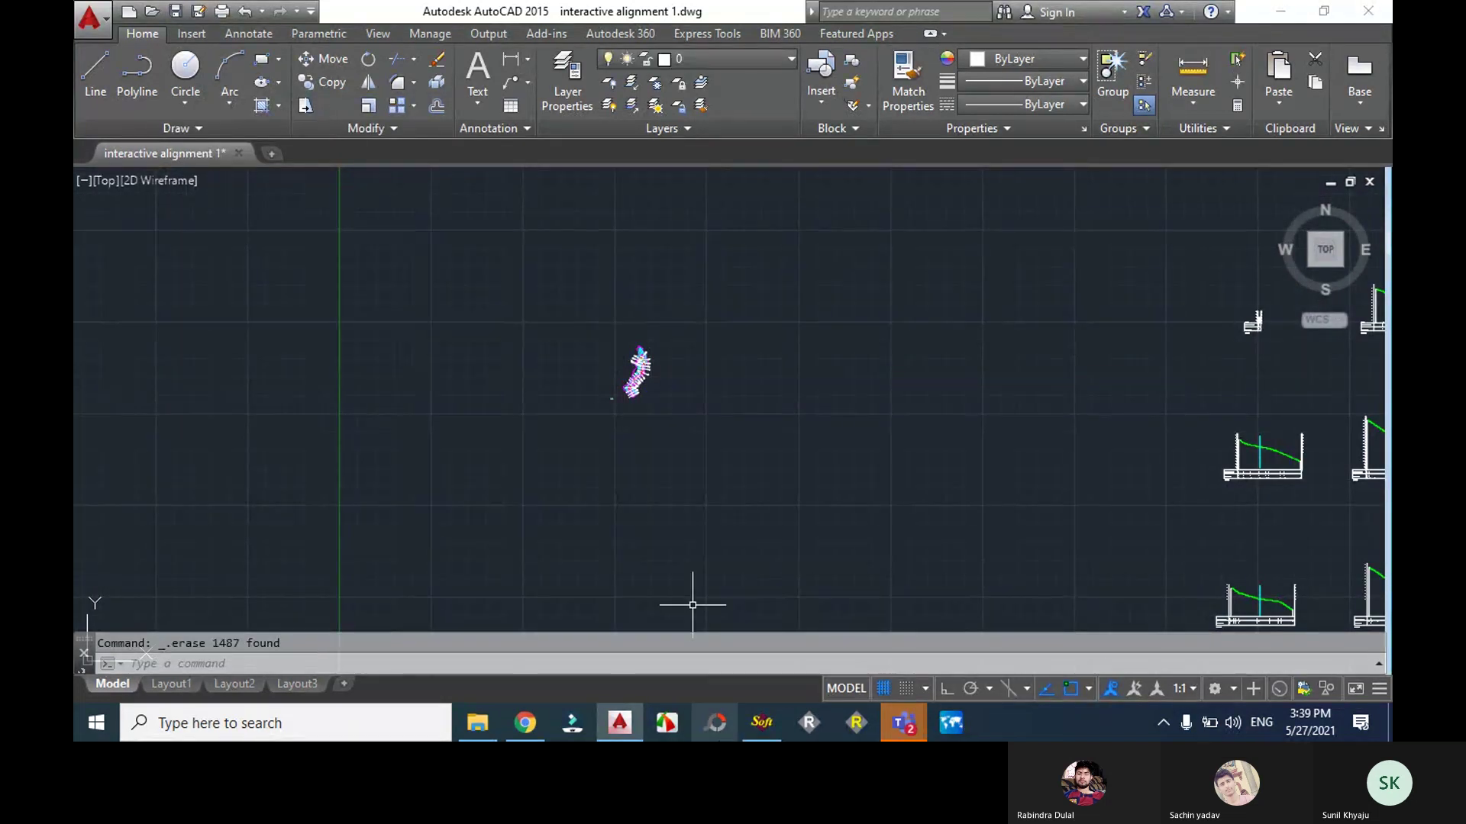
# - Set the L-profile's horizontal scale to 500 and try to read the profile data from the default file
pyautogui.click(762, 729)
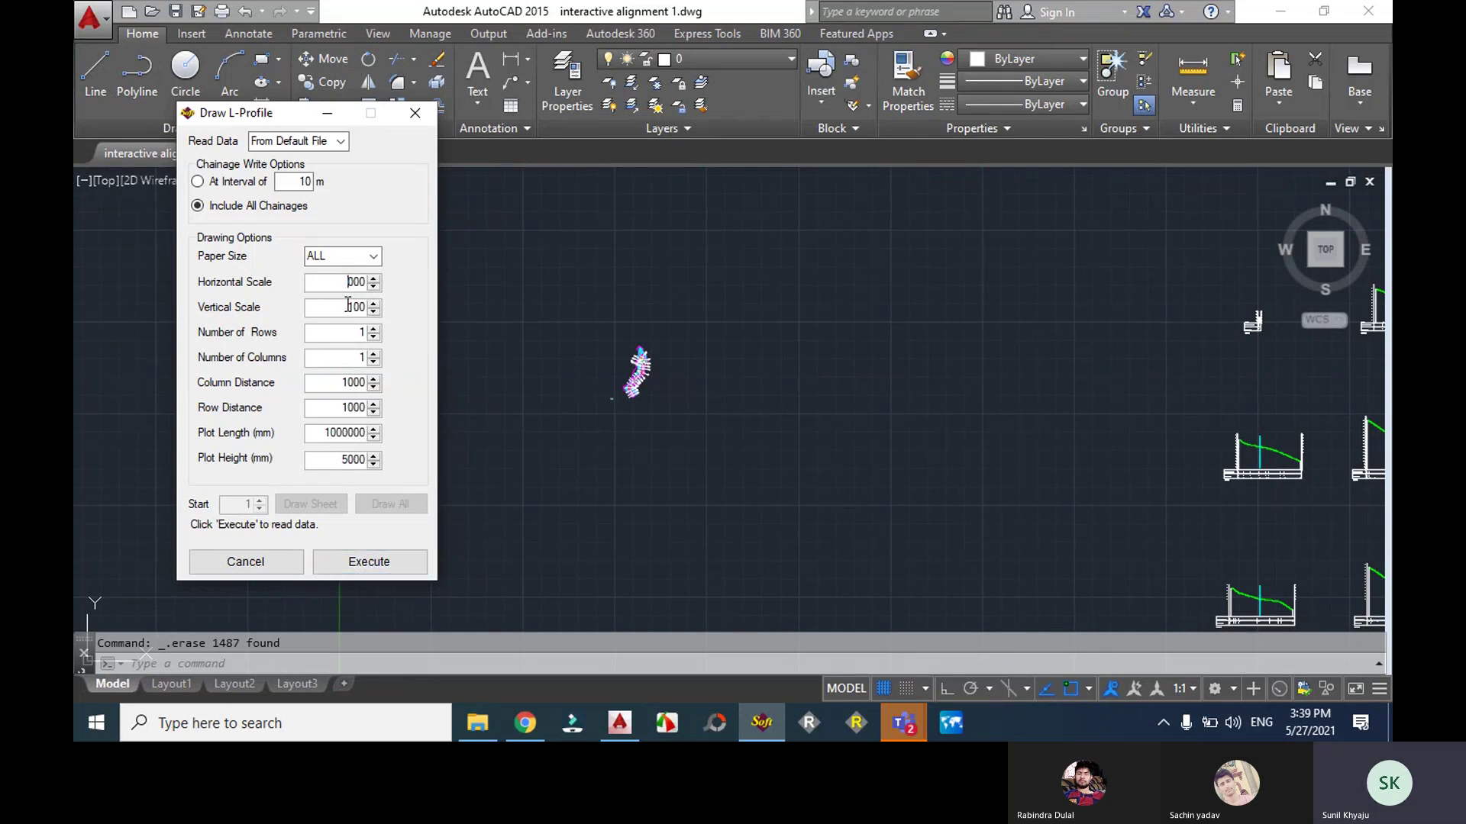
pyautogui.write('5')
pyautogui.click(371, 568)
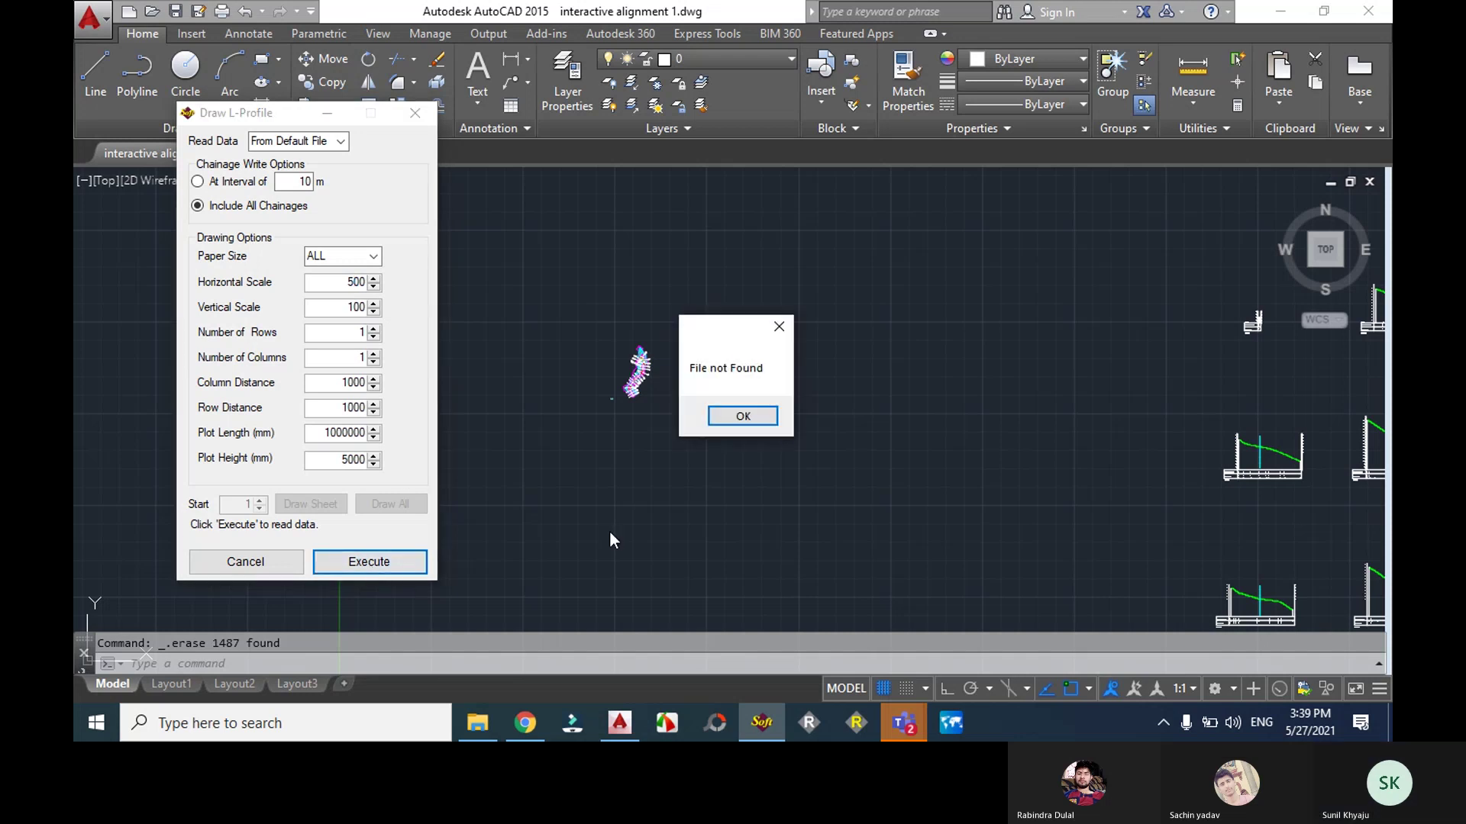
pyautogui.click(729, 424)
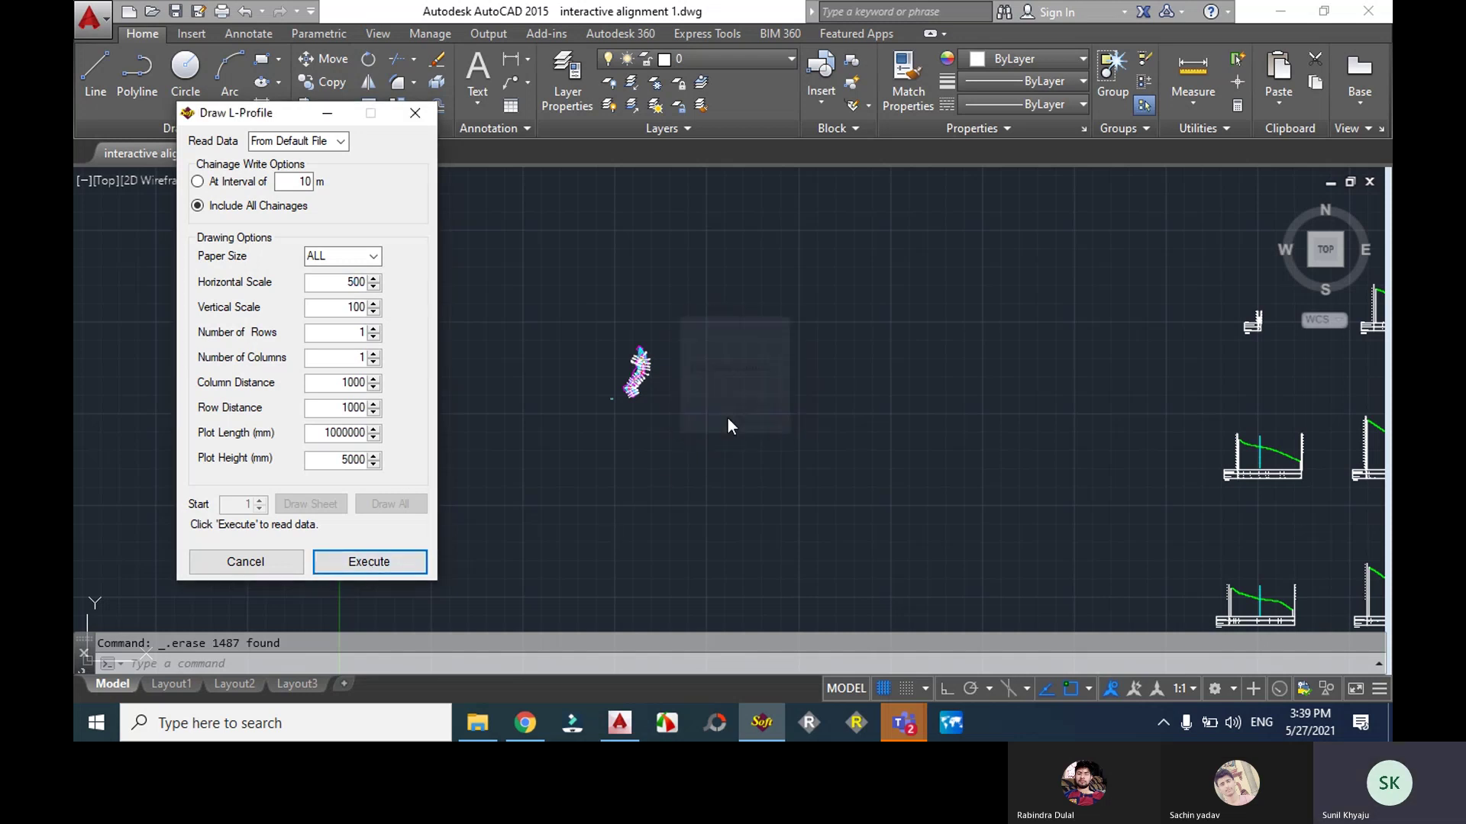
# - Switch the data source to an external file and read the profile data from LX_Profile
pyautogui.click(338, 142)
pyautogui.click(323, 172)
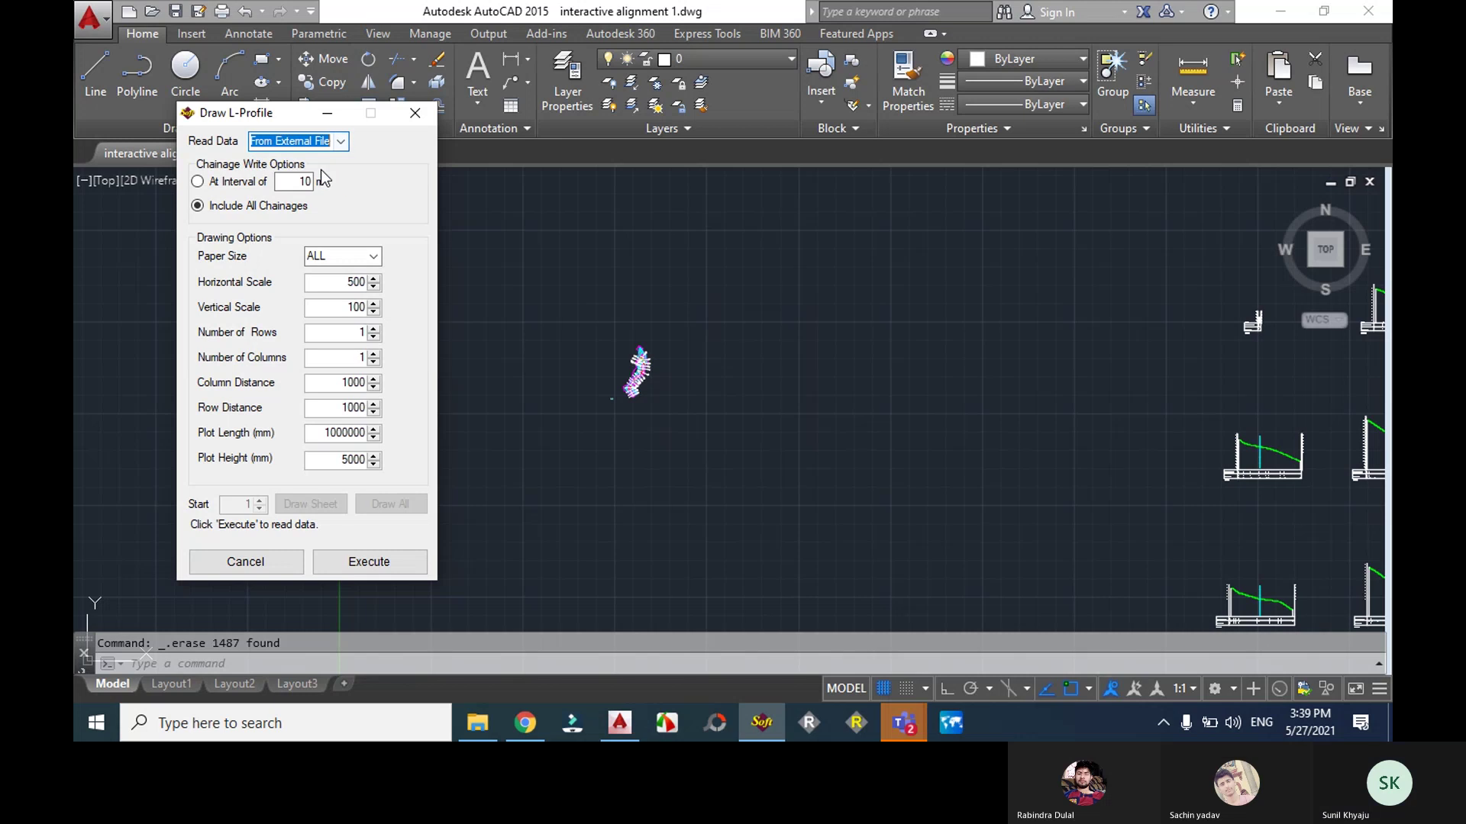
pyautogui.click(369, 563)
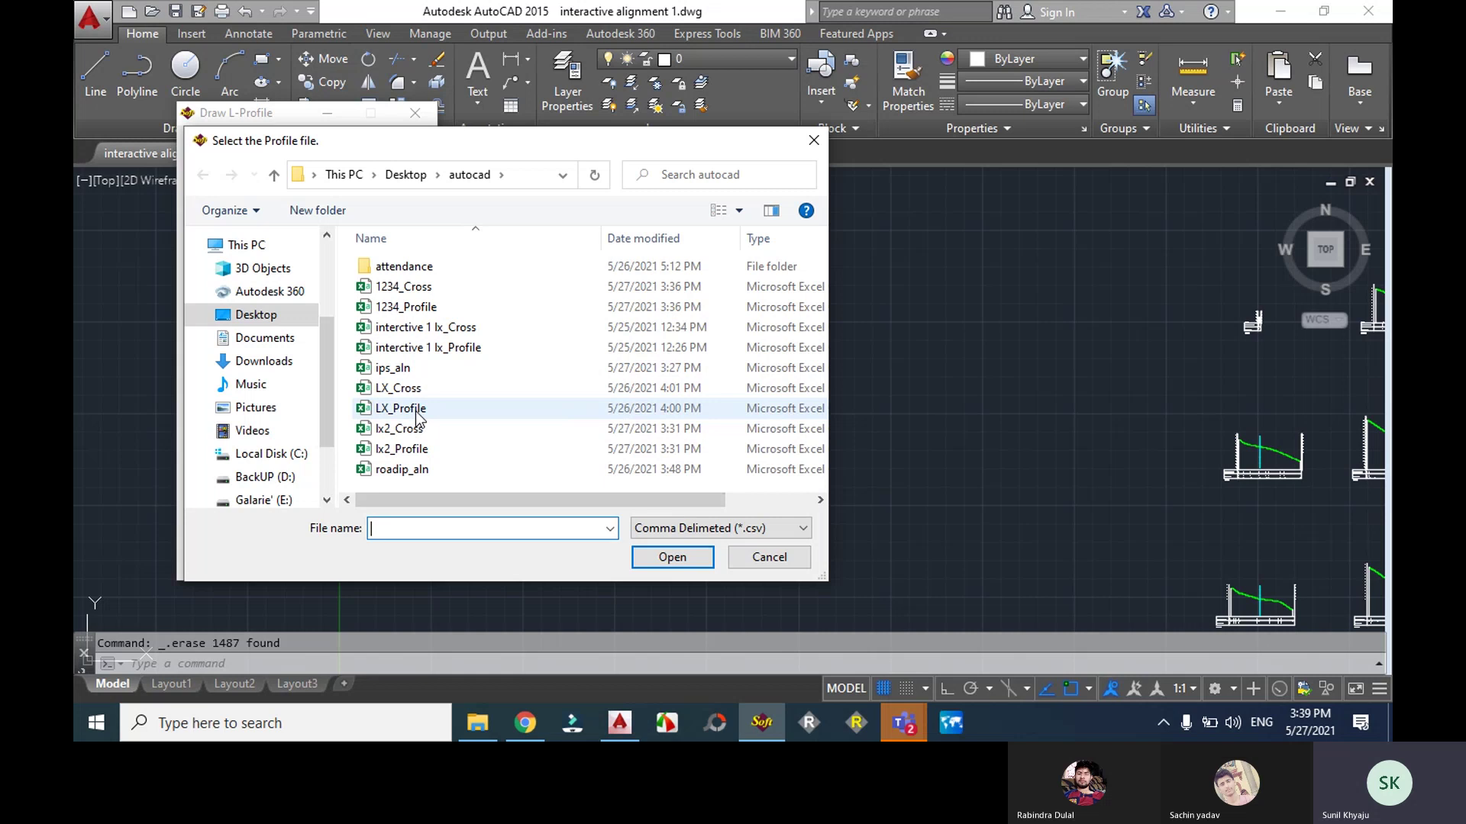
pyautogui.click(415, 410)
pyautogui.click(672, 557)
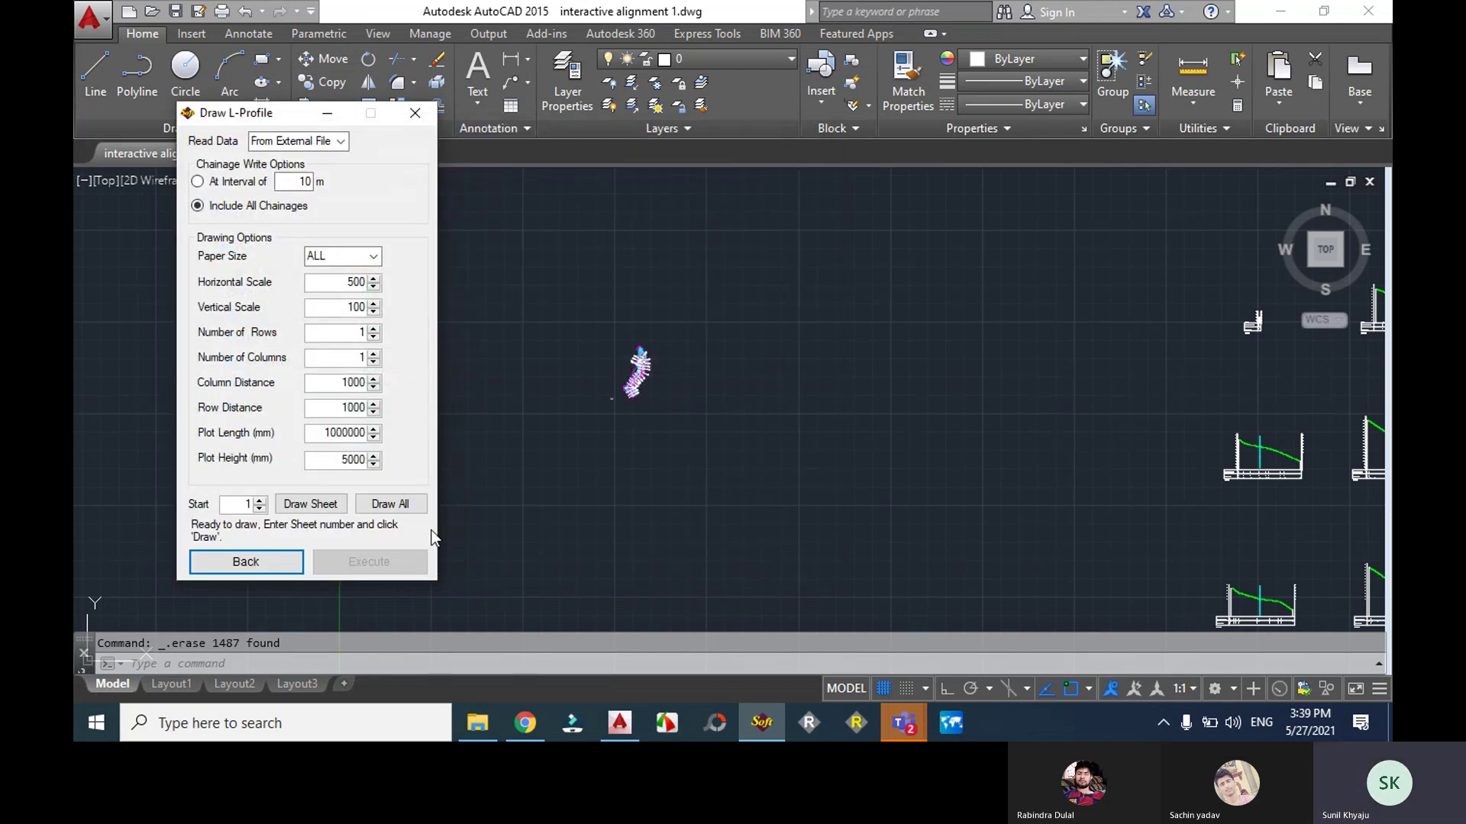
# - Draw all sheets of the longitudinal profile with the reference point in the empty area above and right of the survey plan
pyautogui.click(390, 504)
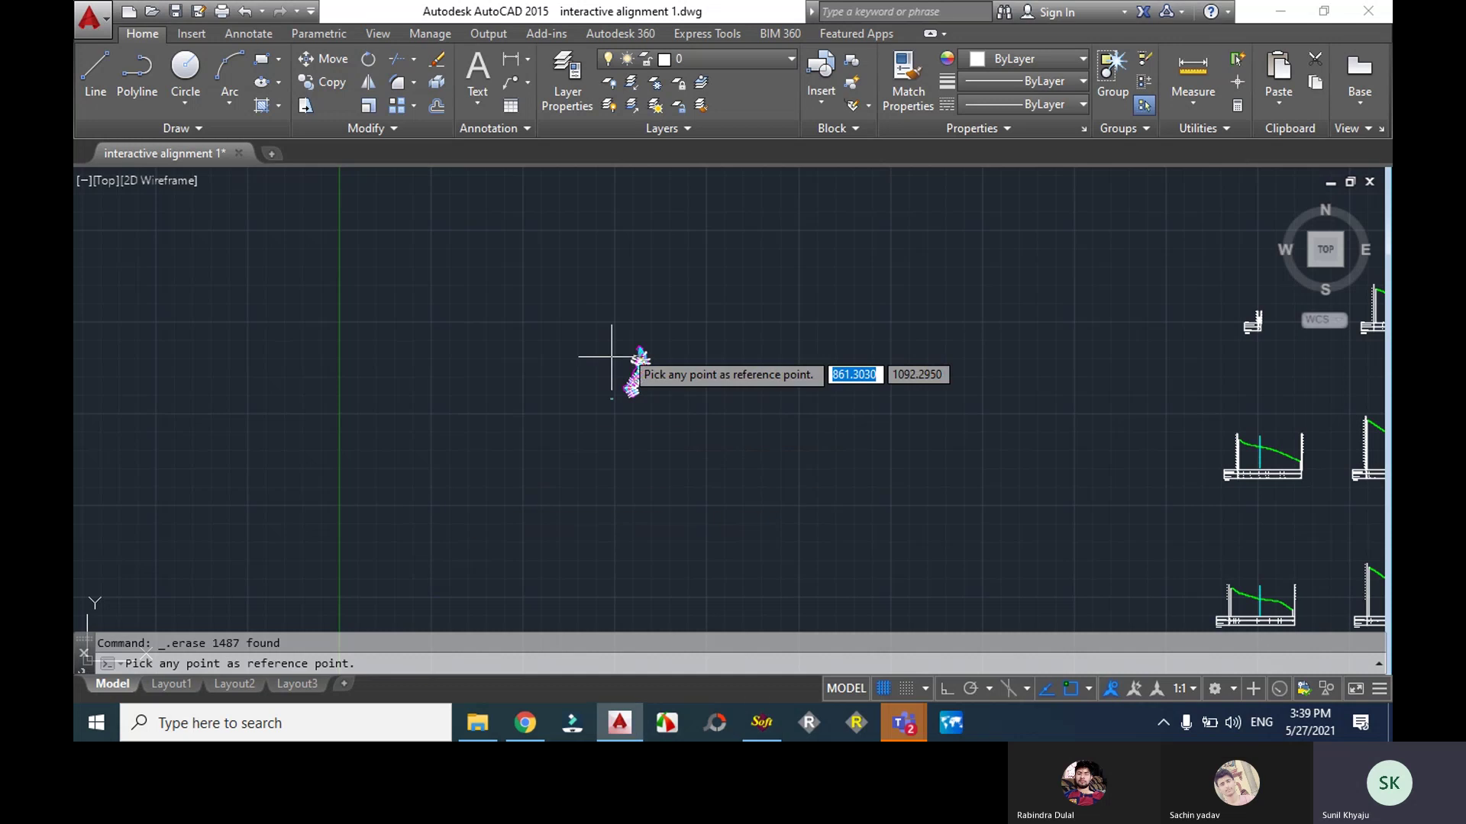
pyautogui.click(707, 319)
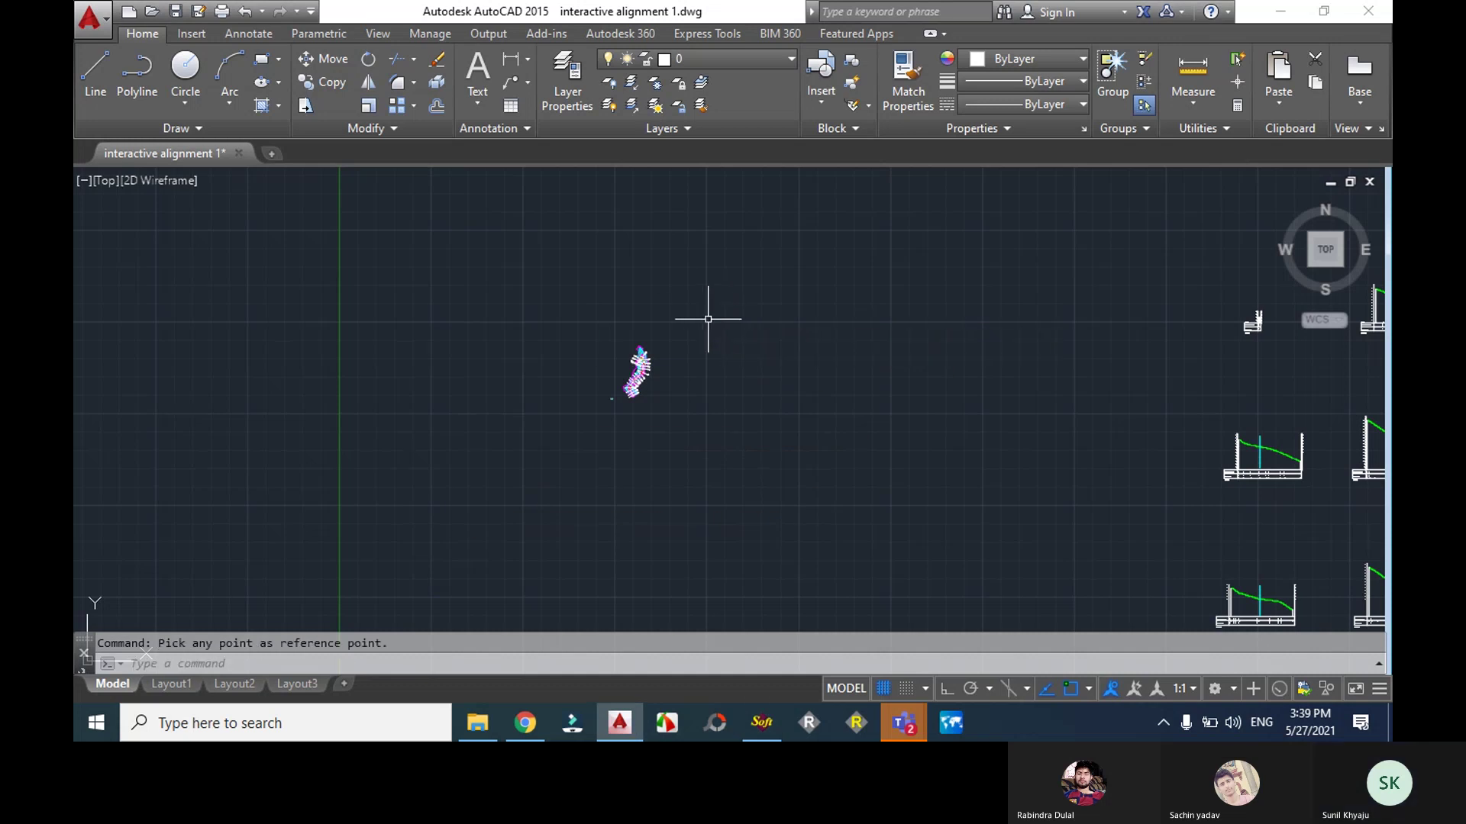
pyautogui.click(708, 319)
pyautogui.scroll(-4, 870, 374)
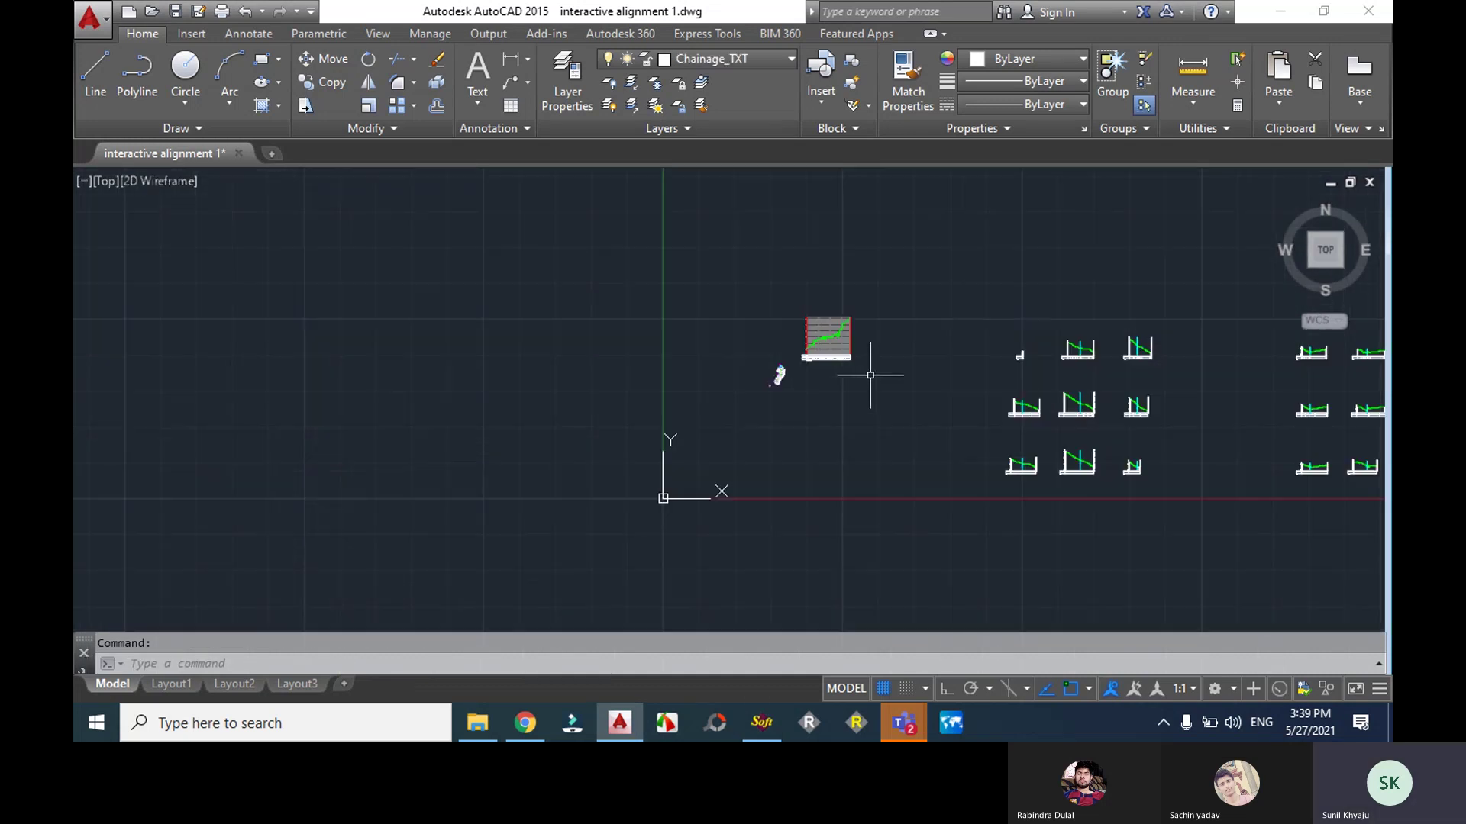
pyautogui.scroll(6, 839, 315)
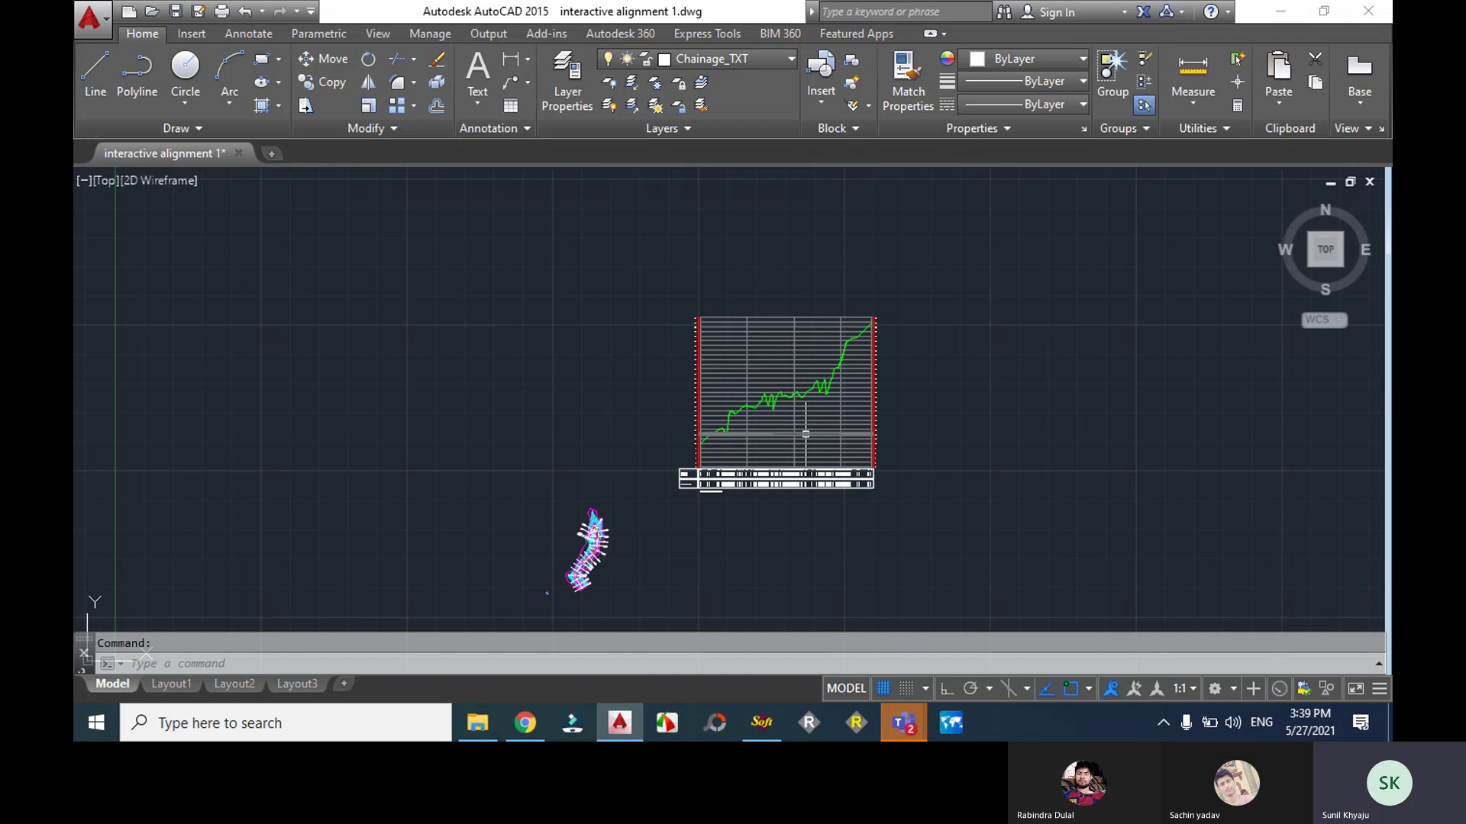
pyautogui.scroll(-2, 805, 434)
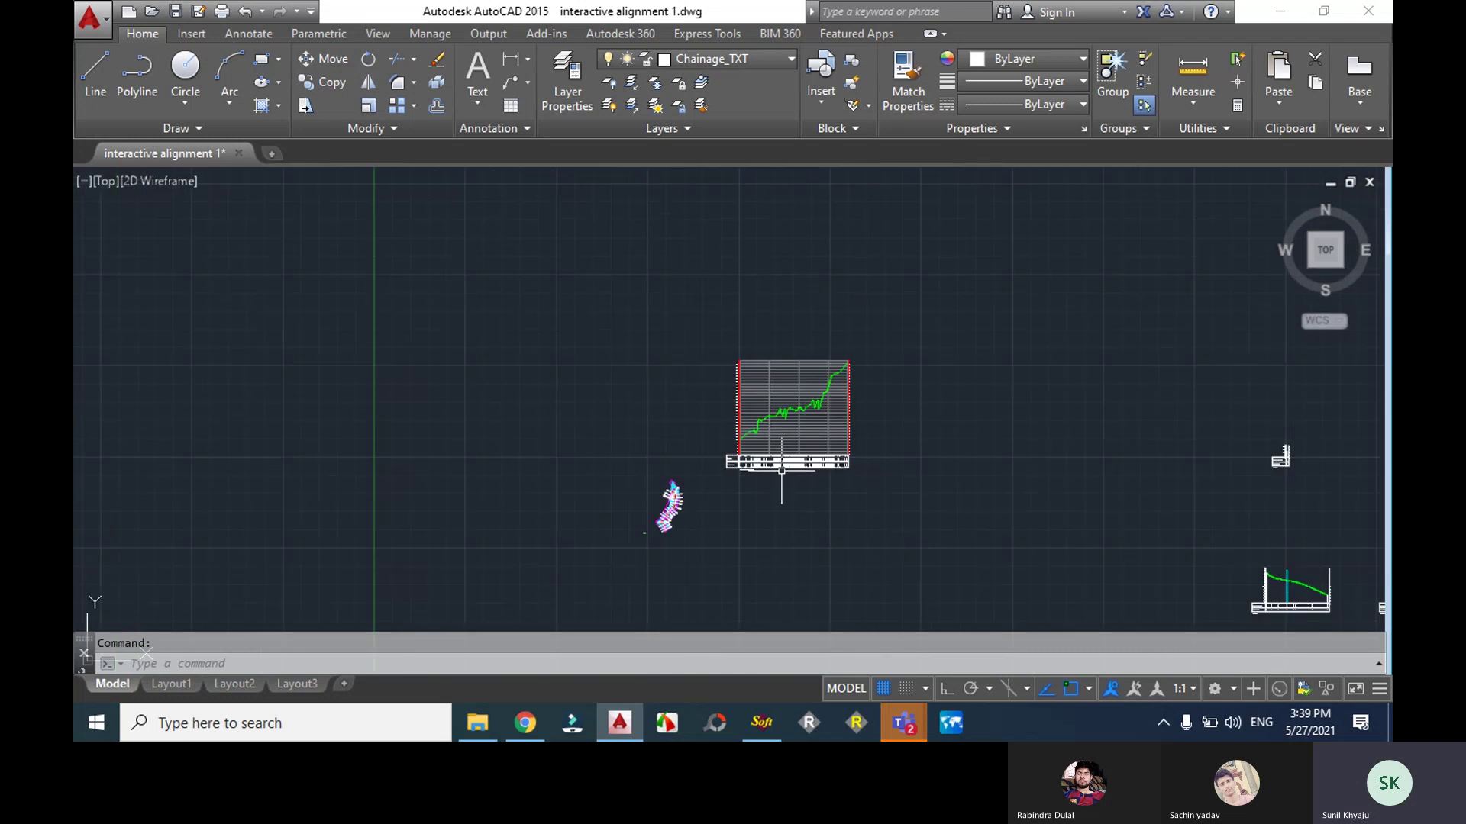
pyautogui.scroll(6, 781, 467)
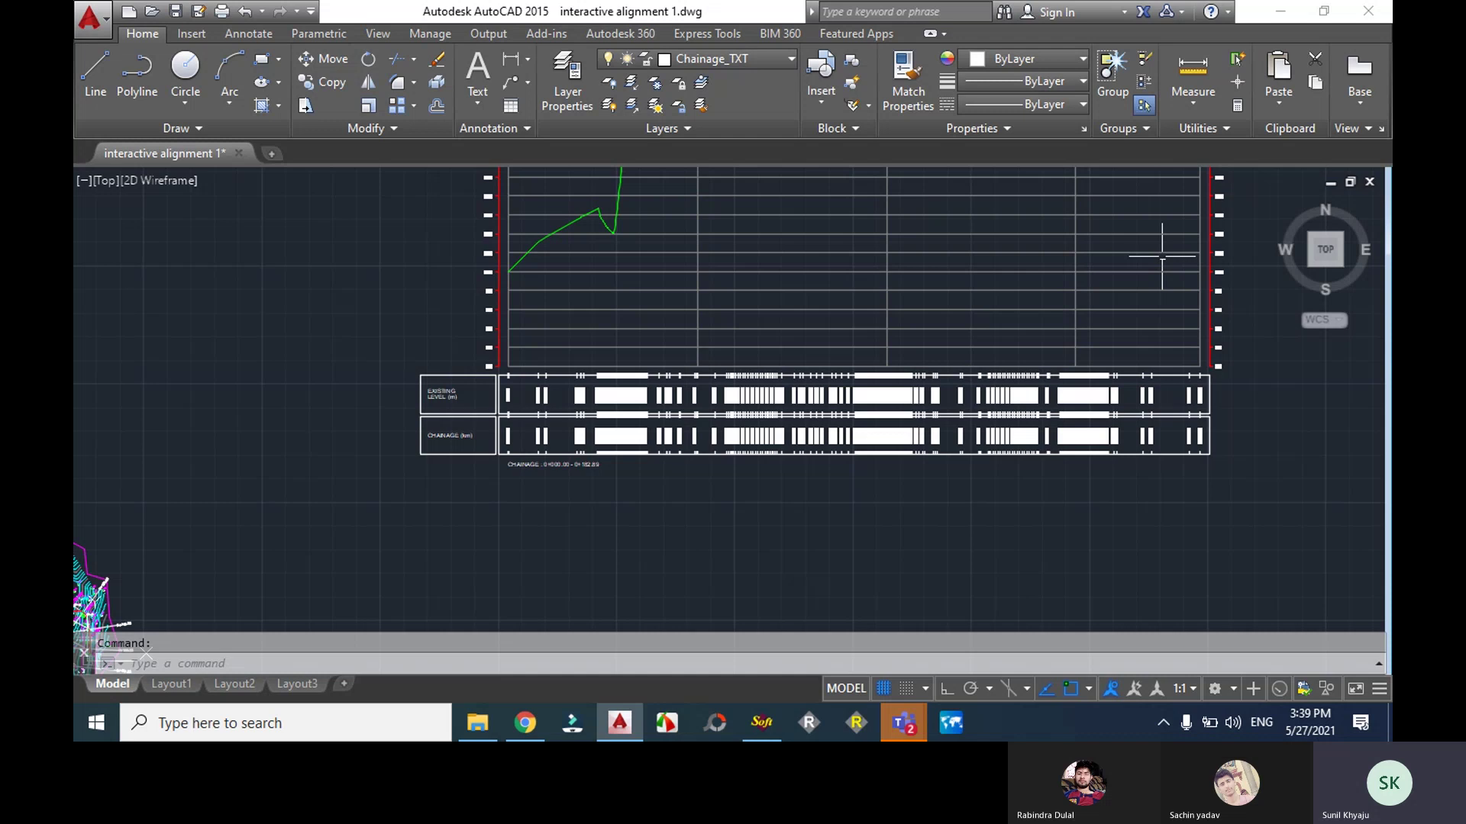
# - Erase both blocks of cross-section drawings beside the profile and close the Draw L-Profile window
pyautogui.scroll(-12, 488, 442)
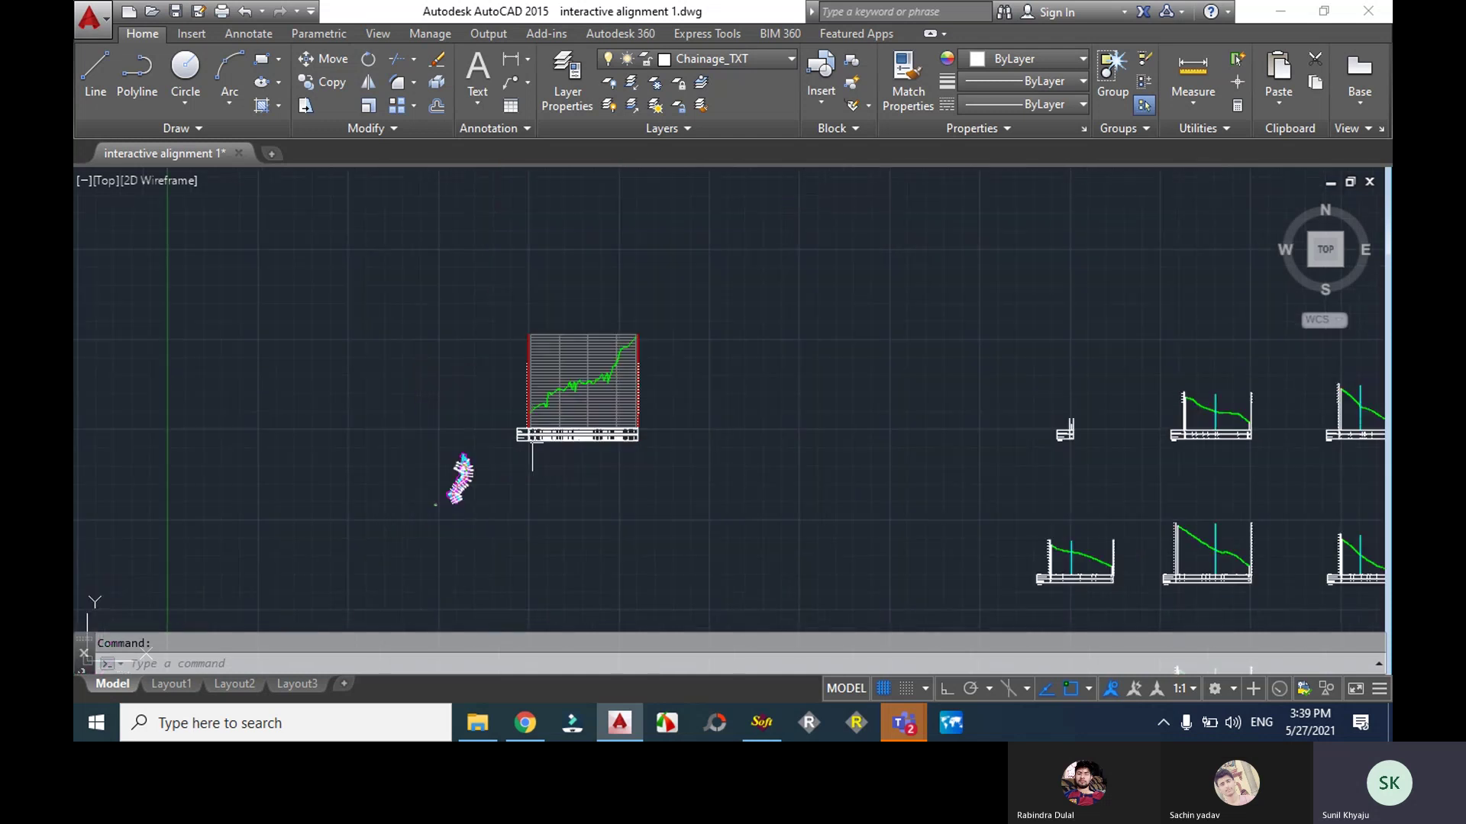
pyautogui.click(948, 617)
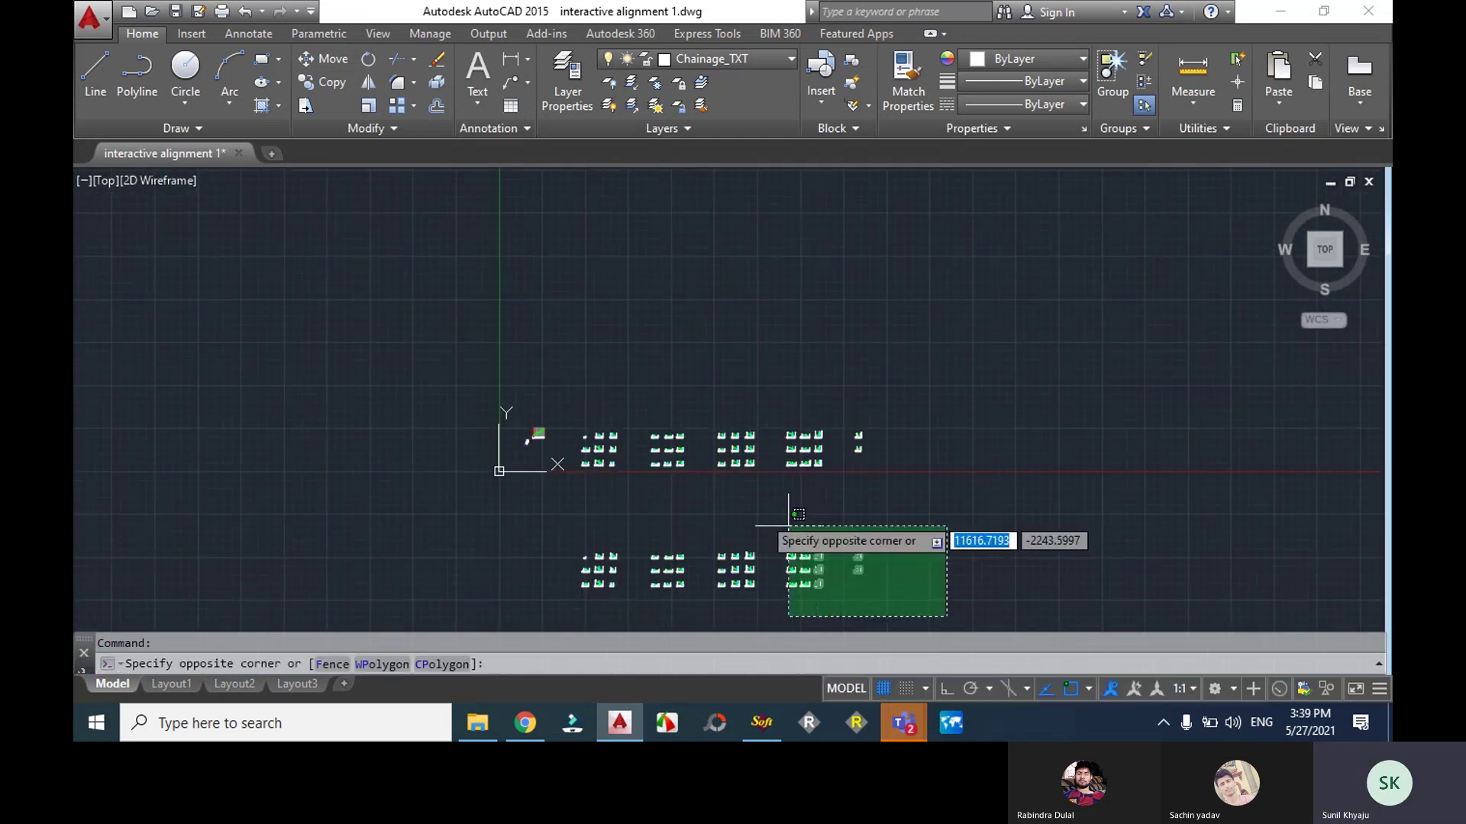
pyautogui.click(569, 379)
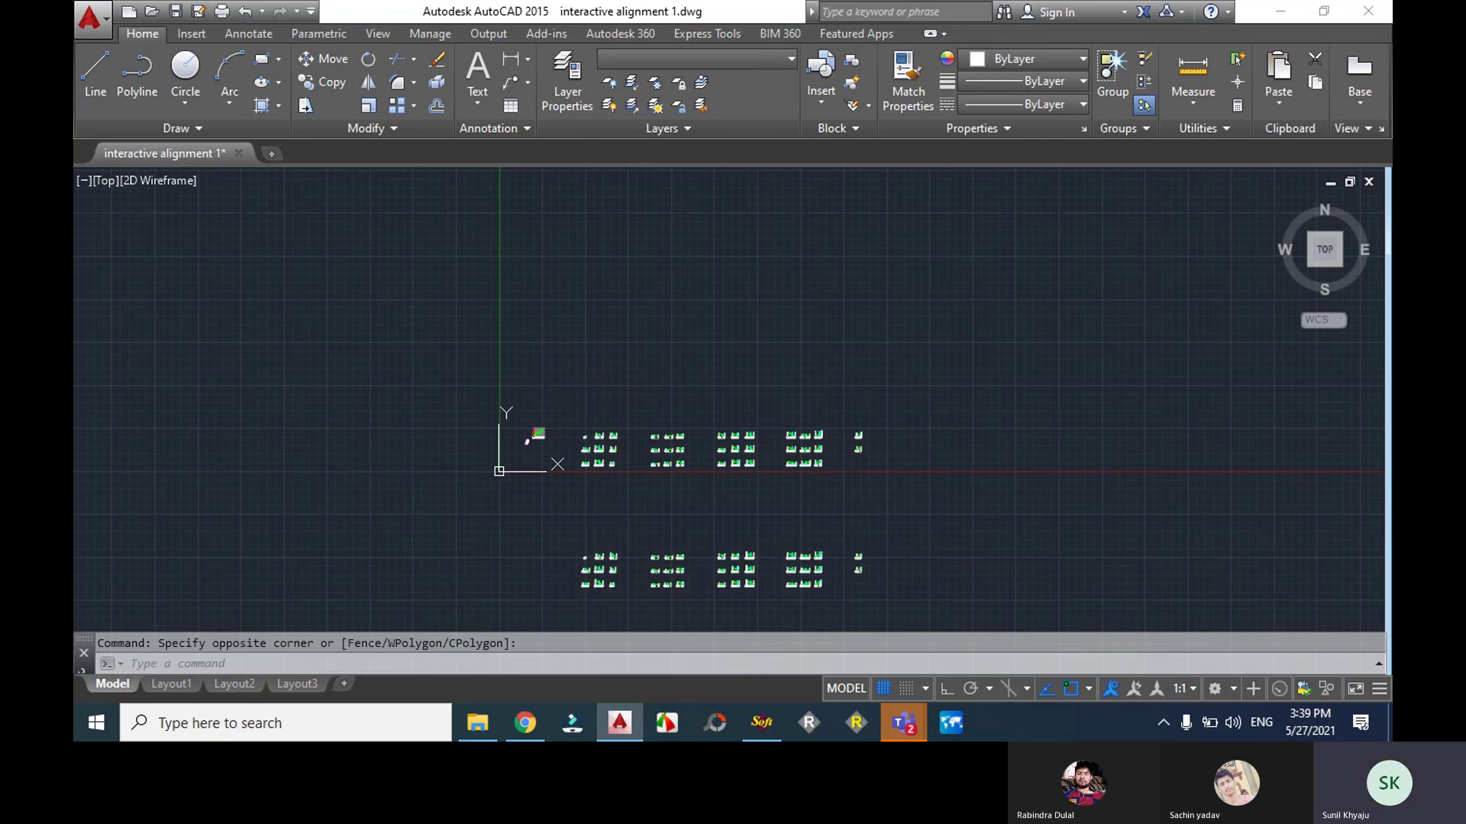
pyautogui.press('Delete')
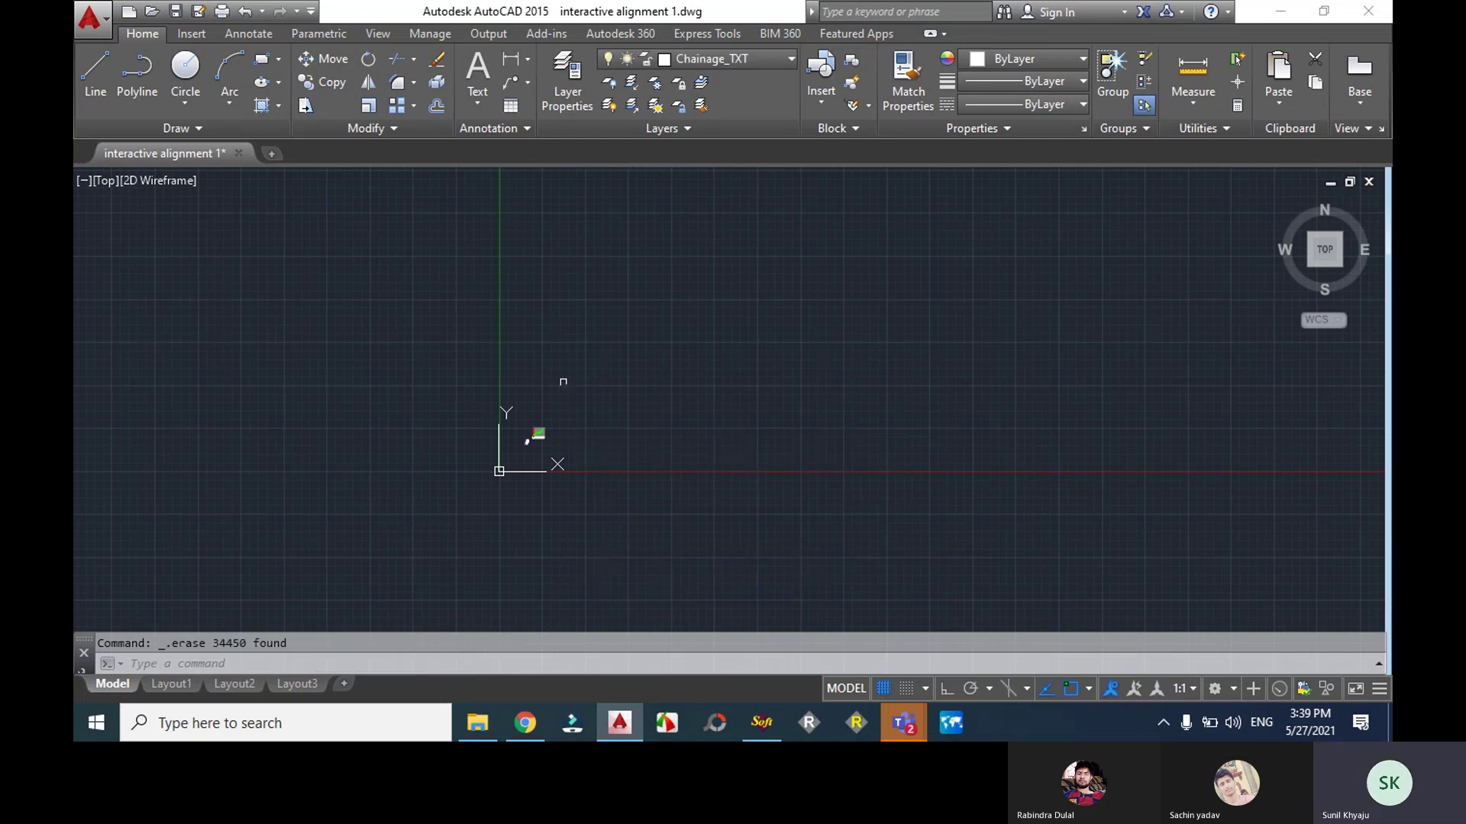
pyautogui.click(761, 723)
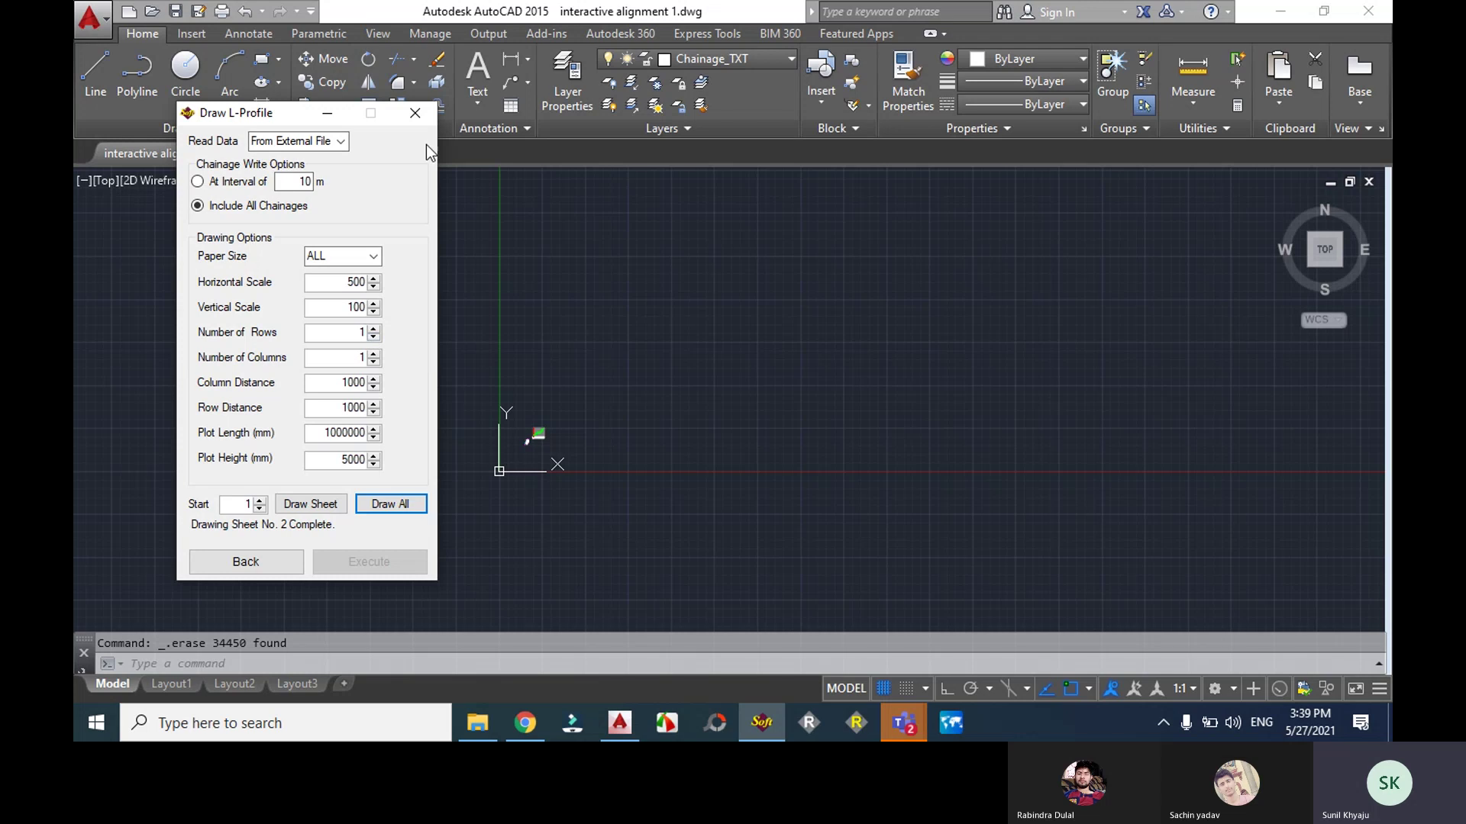
pyautogui.click(414, 114)
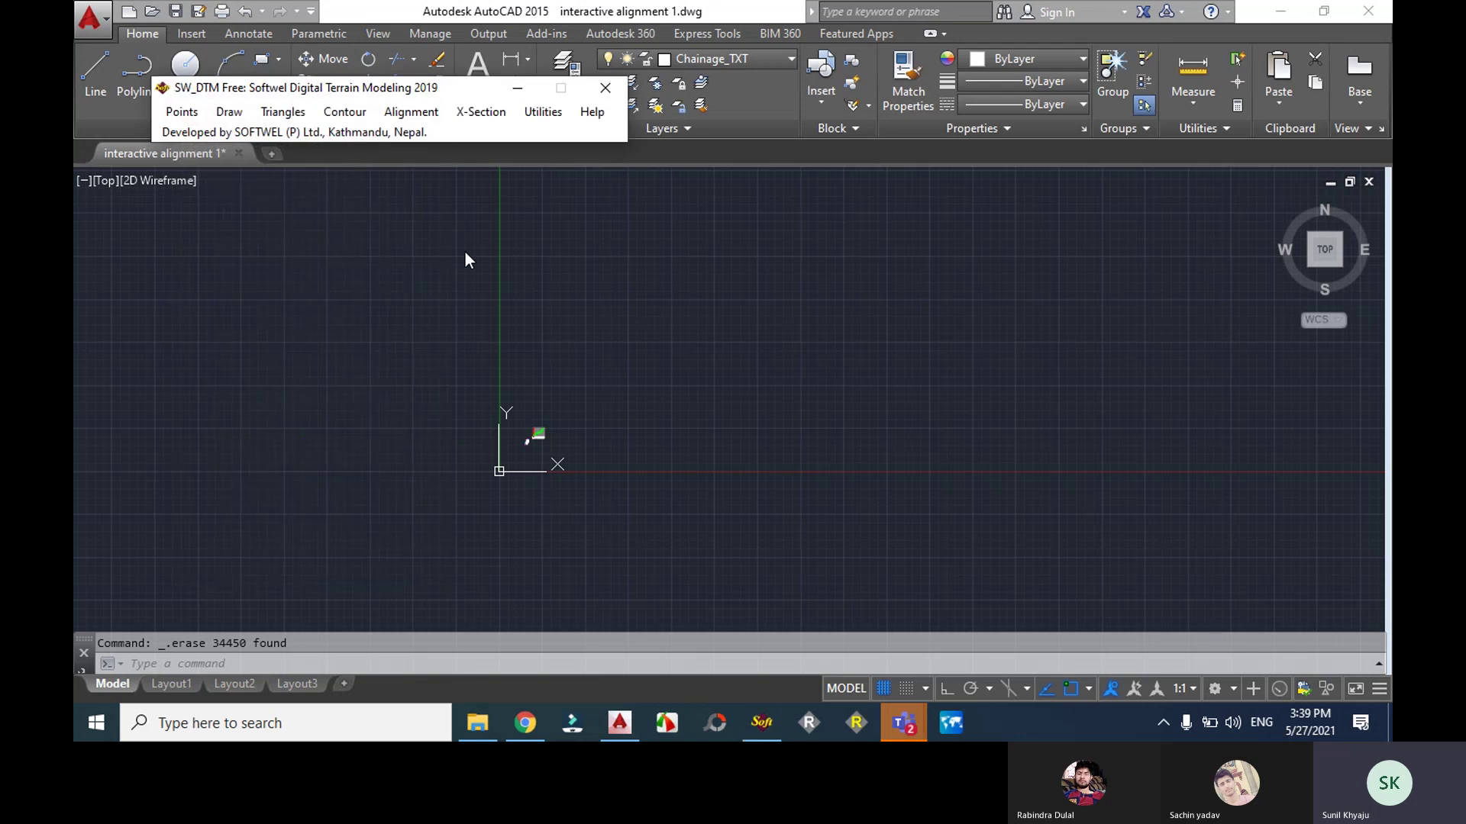
# - Set up cross-section drawing with data from an external file and 8 rows, keeping all chainages included
pyautogui.click(480, 111)
pyautogui.moveTo(596, 175)
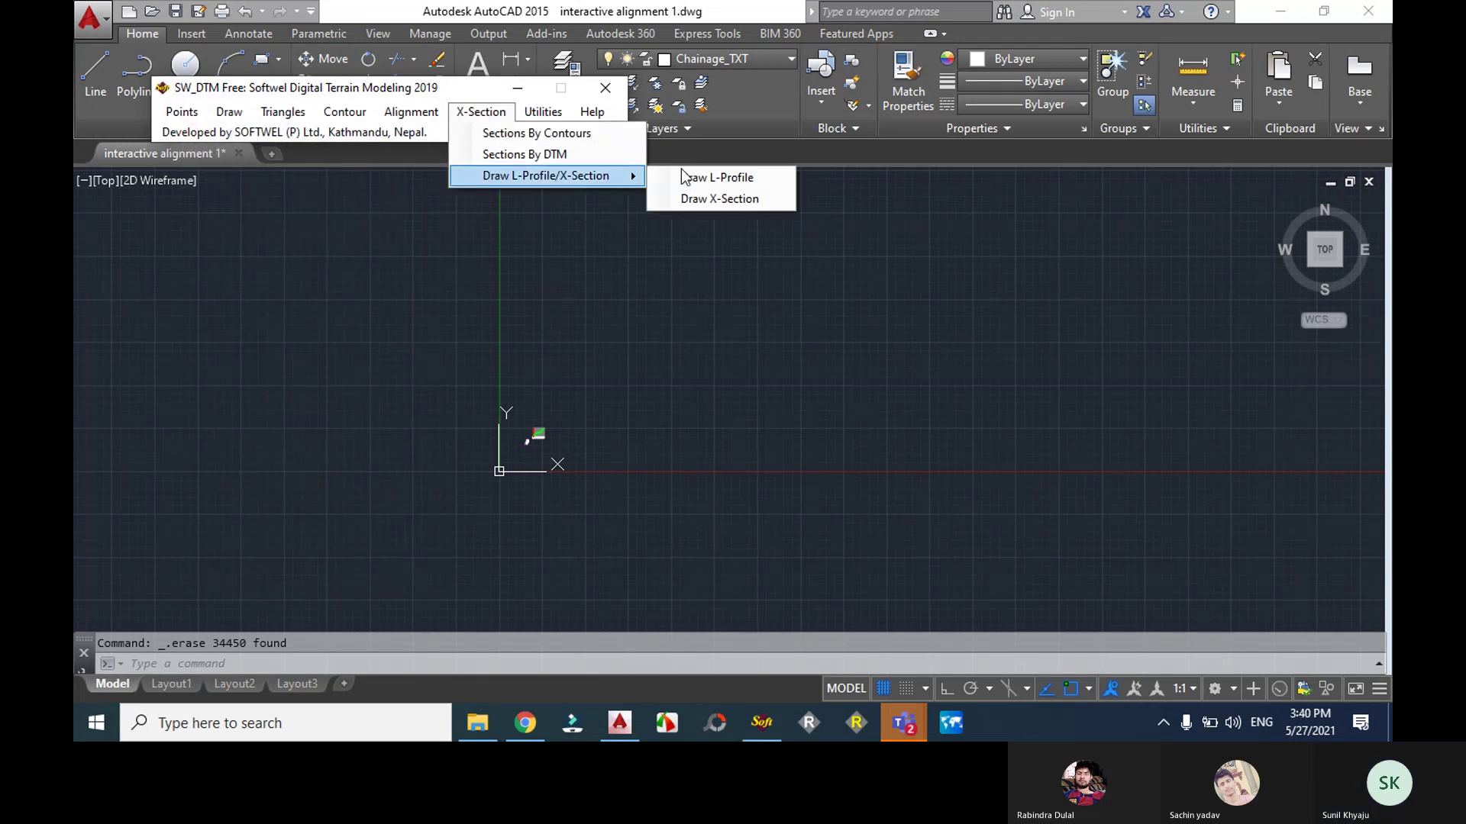
pyautogui.click(710, 199)
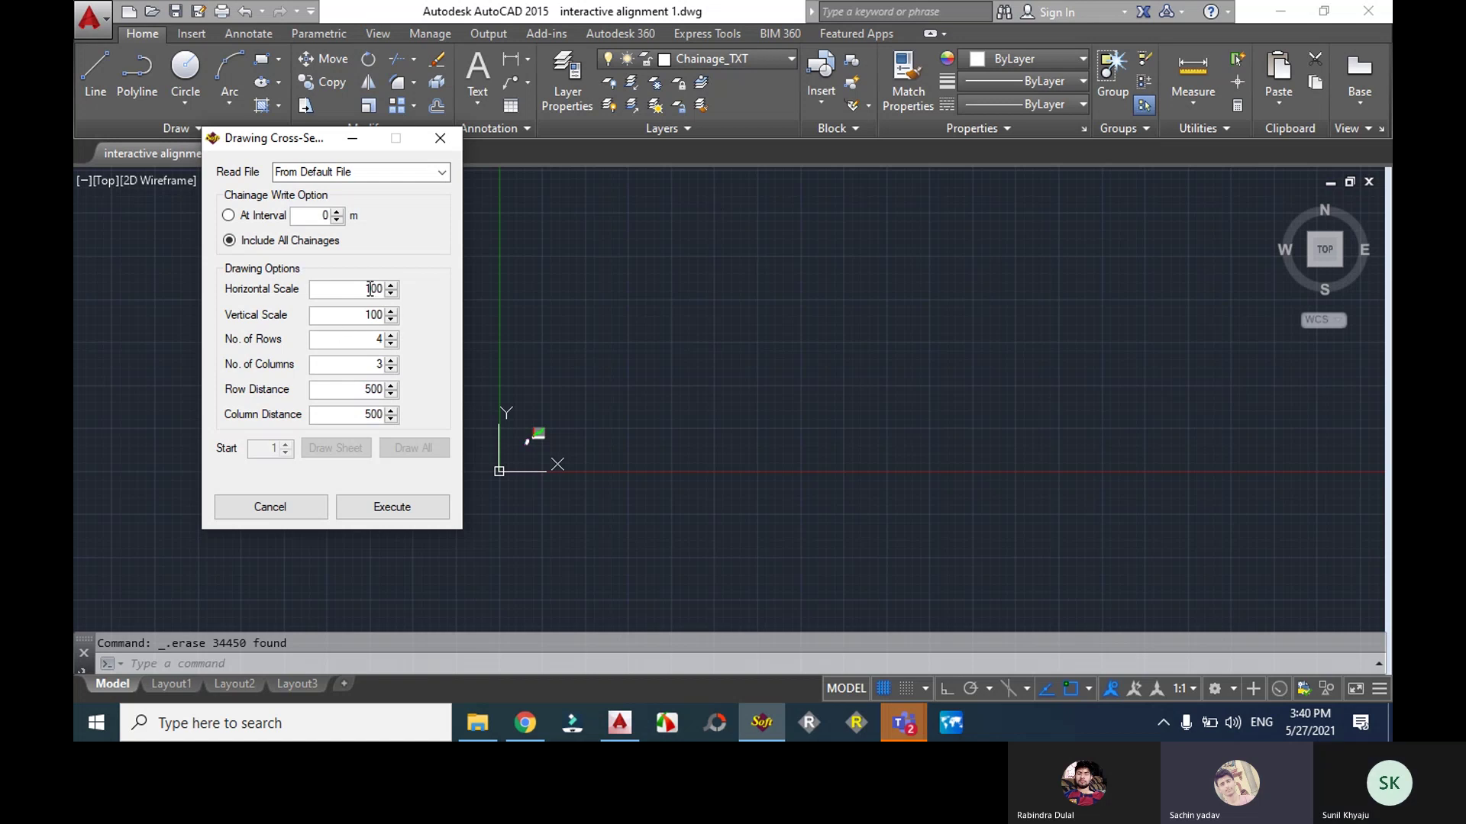
pyautogui.click(441, 172)
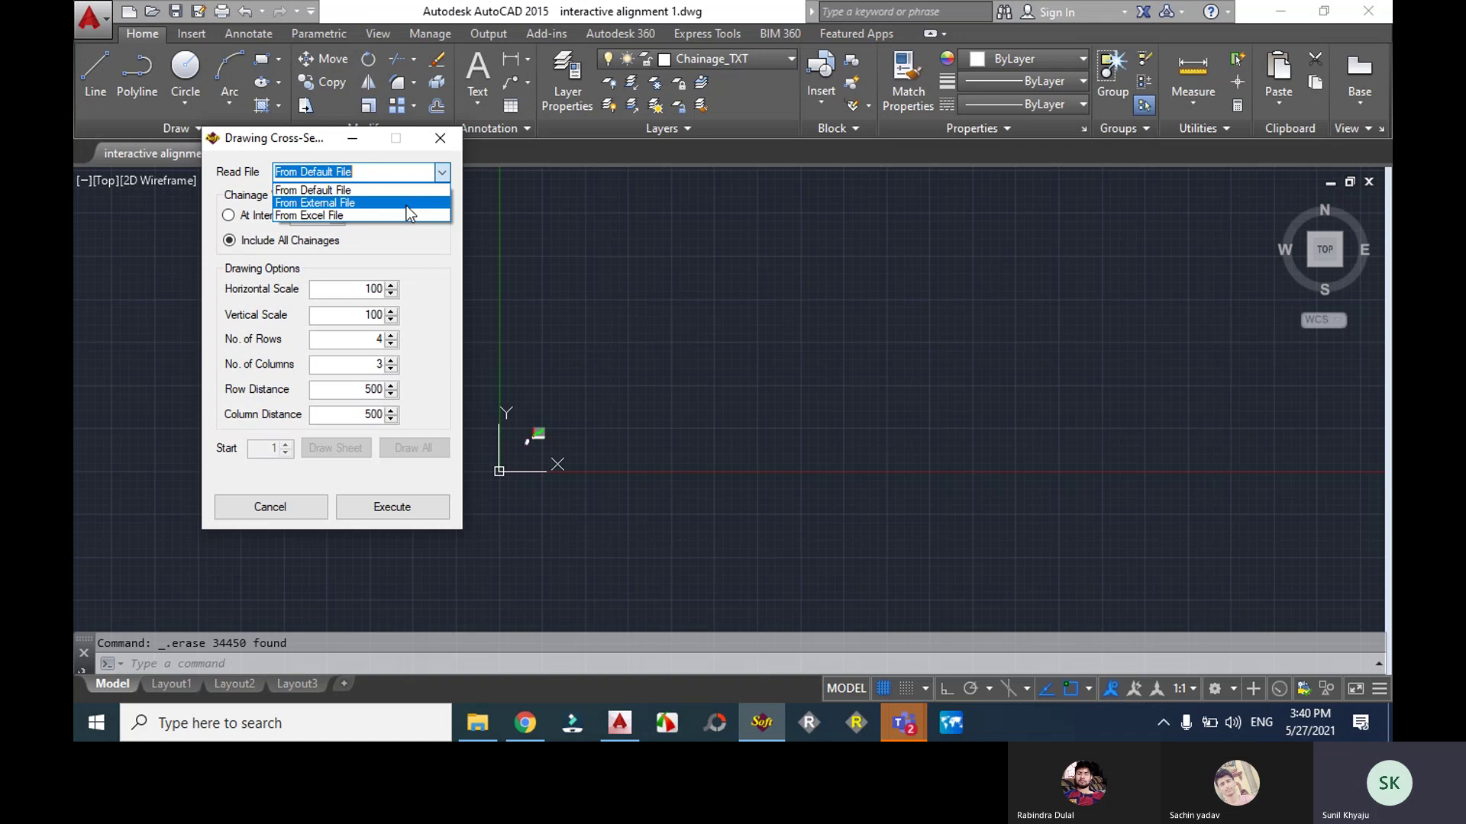
pyautogui.click(406, 203)
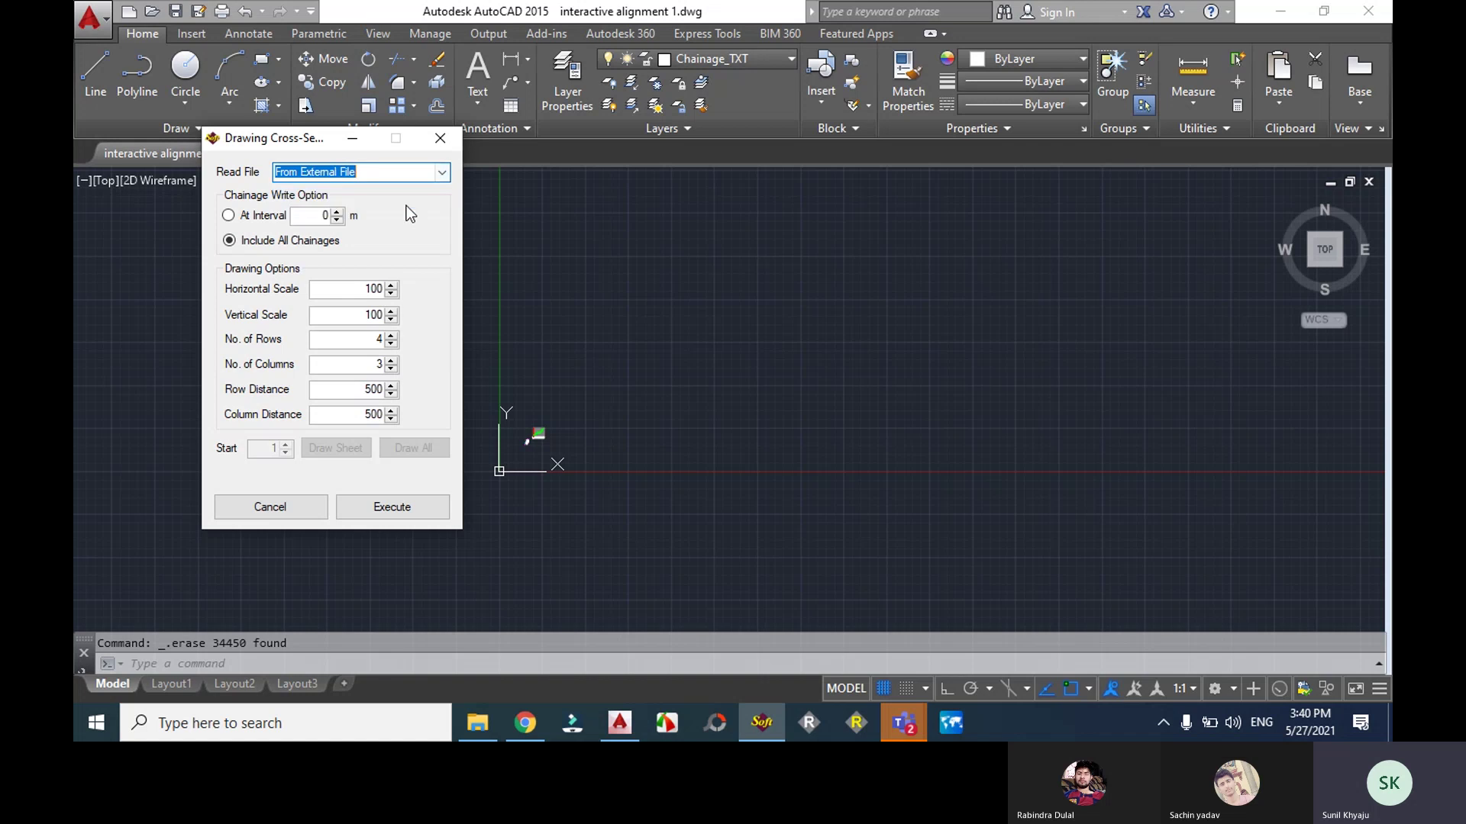
pyautogui.doubleClick(386, 336)
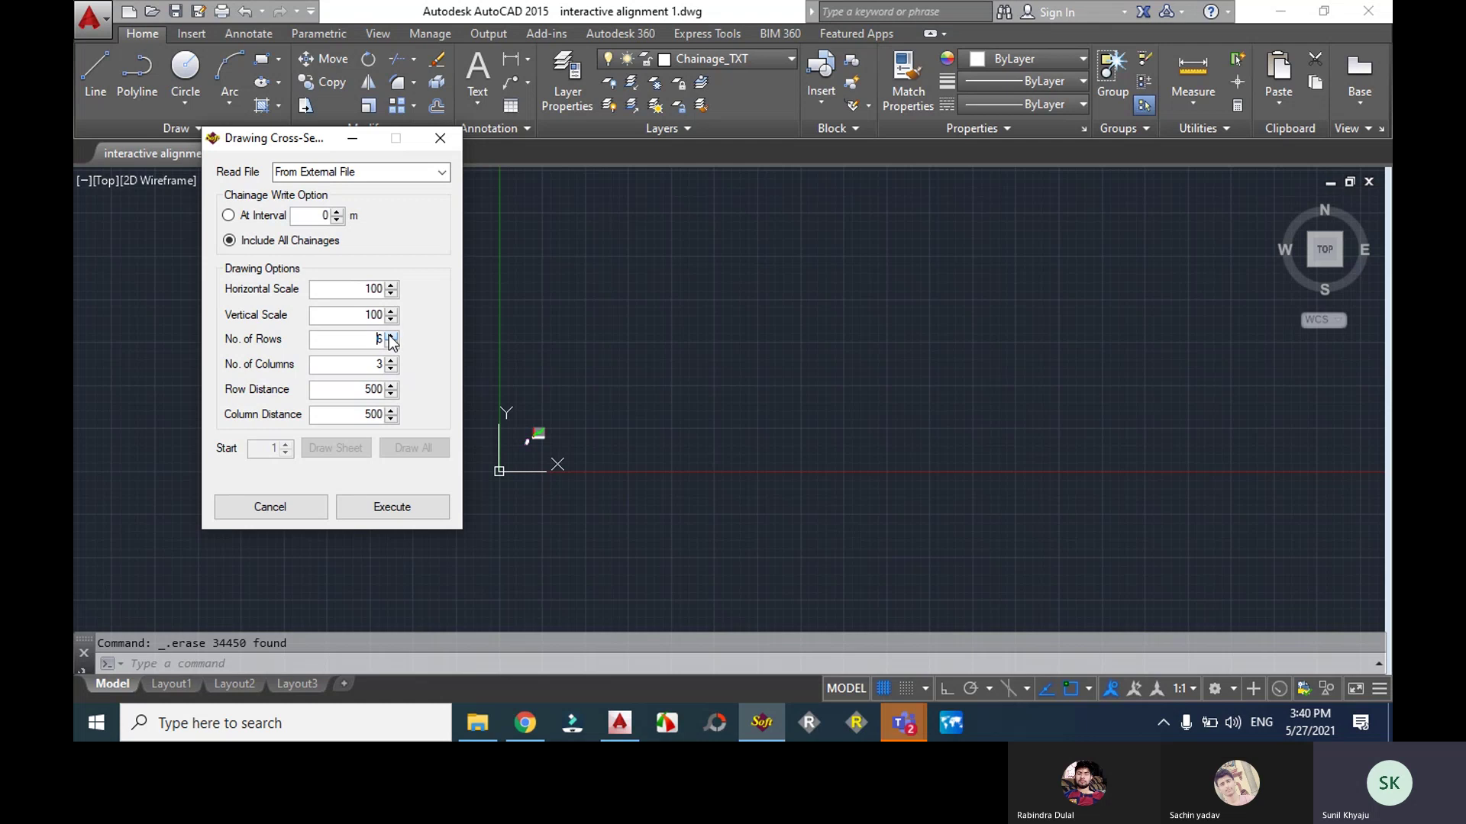
pyautogui.click(391, 336)
pyautogui.click(390, 335)
# - Read the cross-section data from the LX_Cross file
pyautogui.click(388, 502)
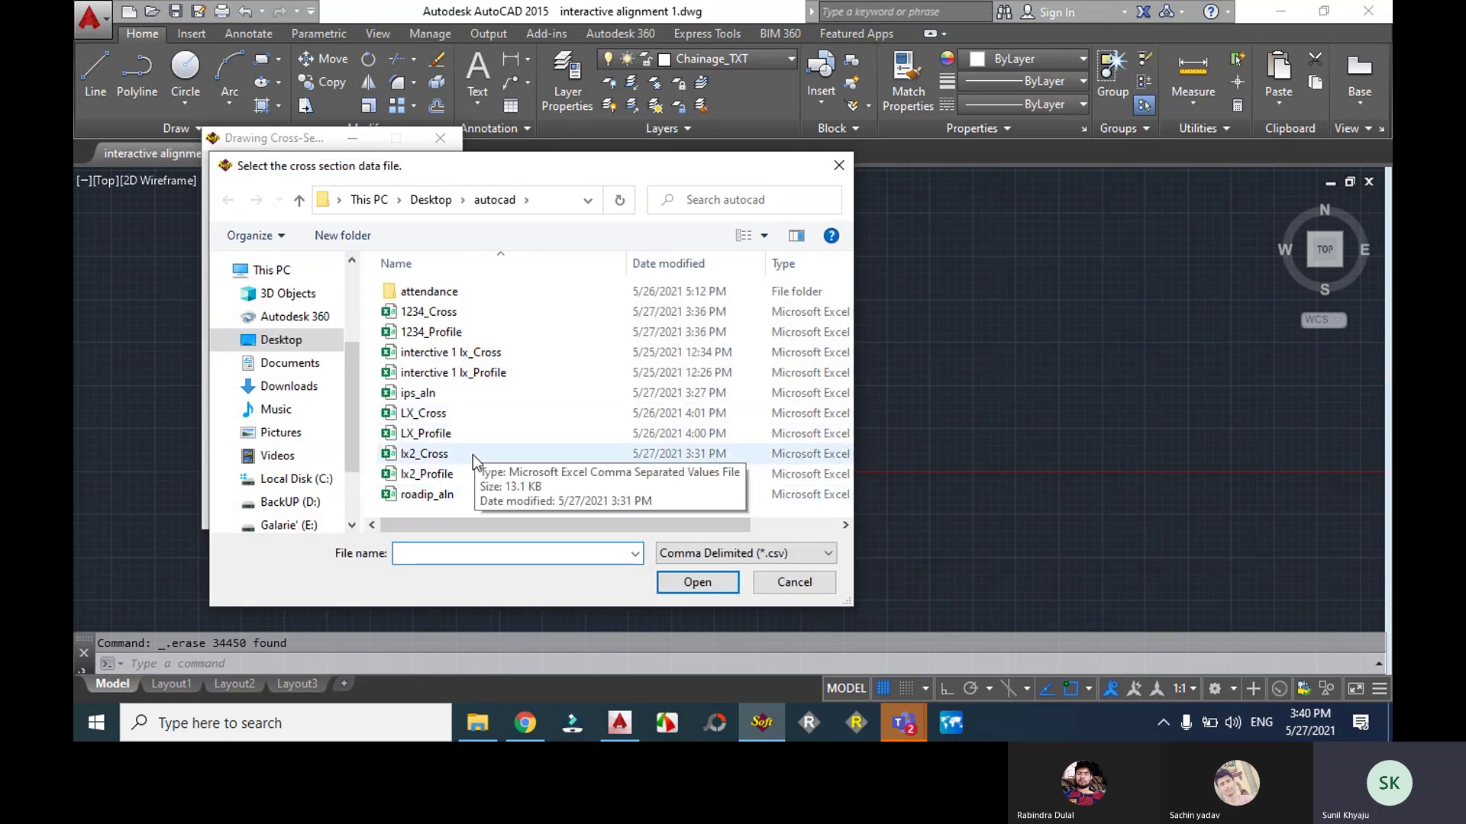
pyautogui.click(469, 455)
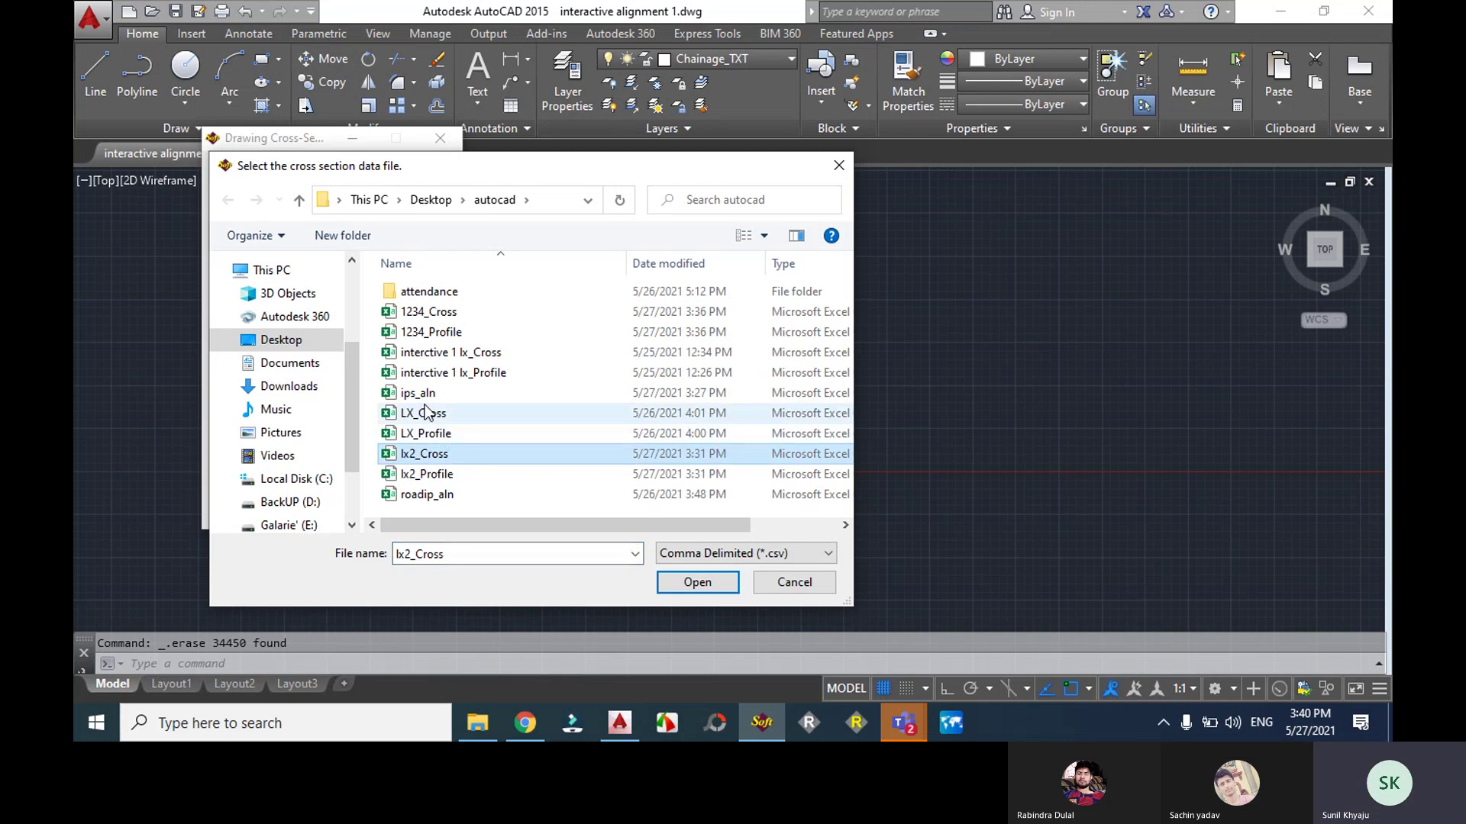
pyautogui.click(425, 413)
pyautogui.doubleClick(425, 413)
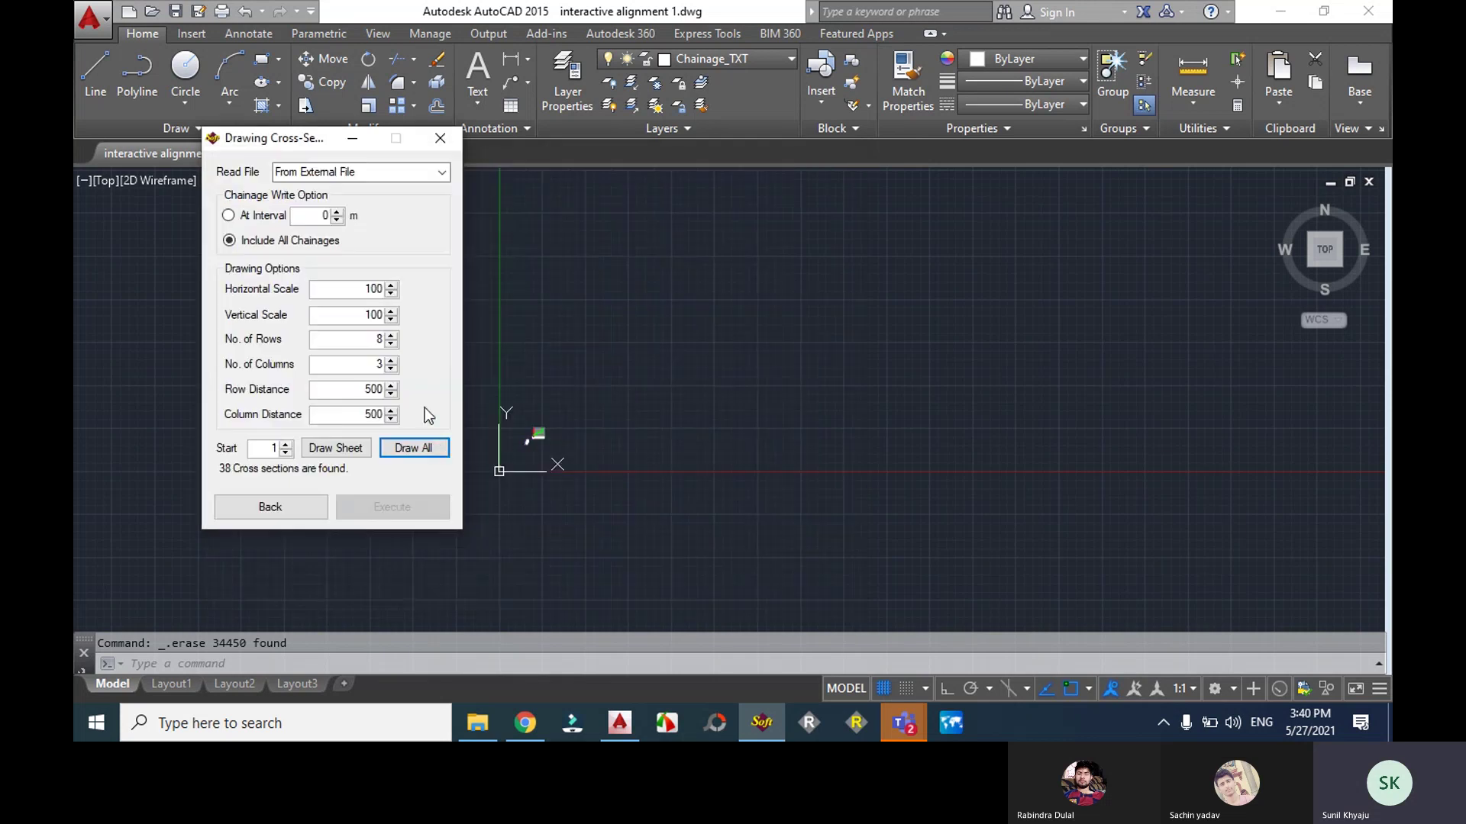
# - Draw all cross-sections with the origin in the empty area just right of the longitudinal profile
pyautogui.click(412, 448)
pyautogui.scroll(4, 580, 439)
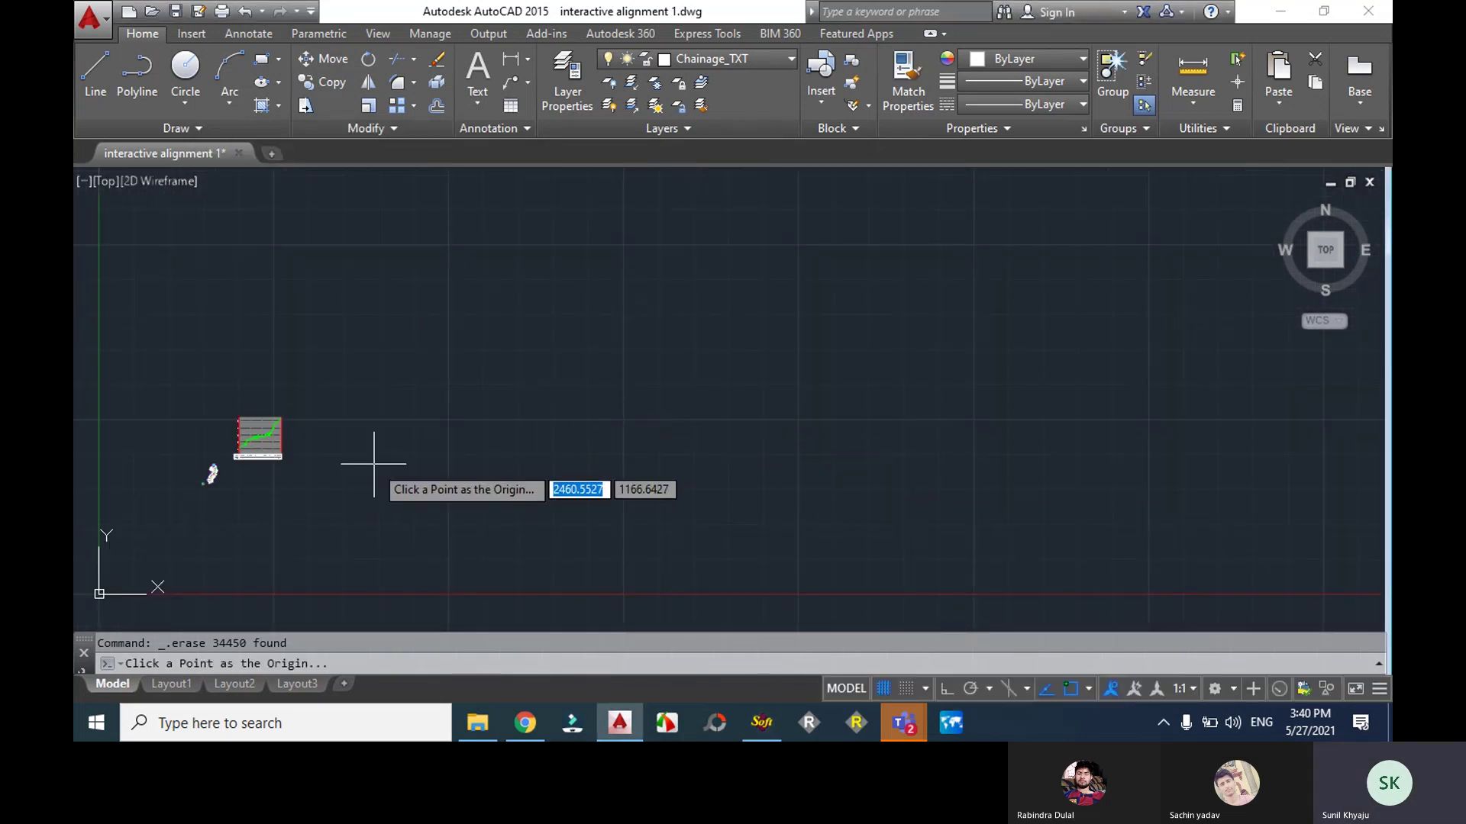
pyautogui.click(405, 463)
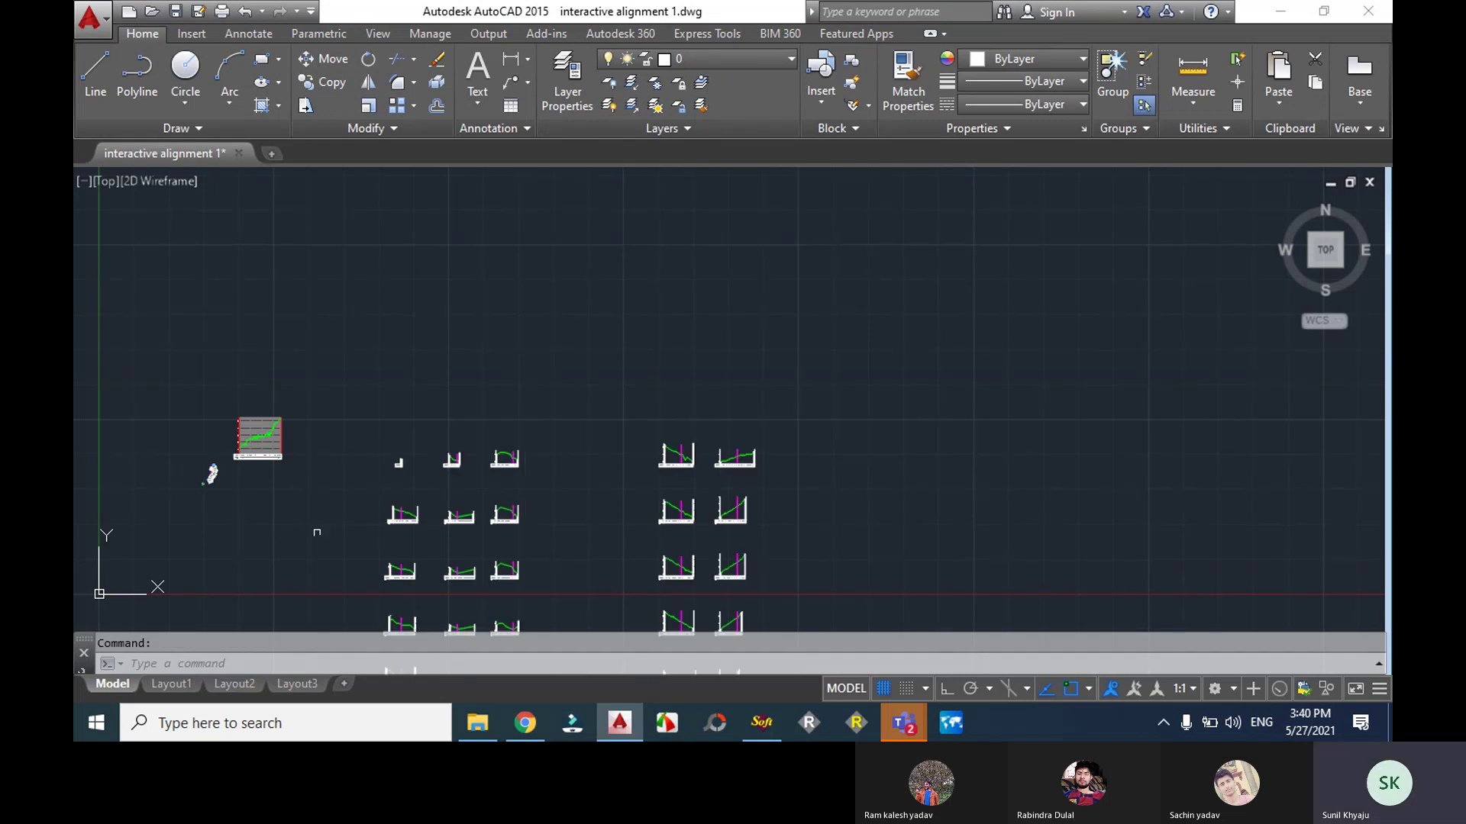
# - Examine the layout of the drawn cross-sections and the level and distance table of the section at chainage 0+058.23
pyautogui.moveTo(348, 443); pyautogui.dragTo(528, 218, button='middle')
pyautogui.scroll(-6, 622, 377)
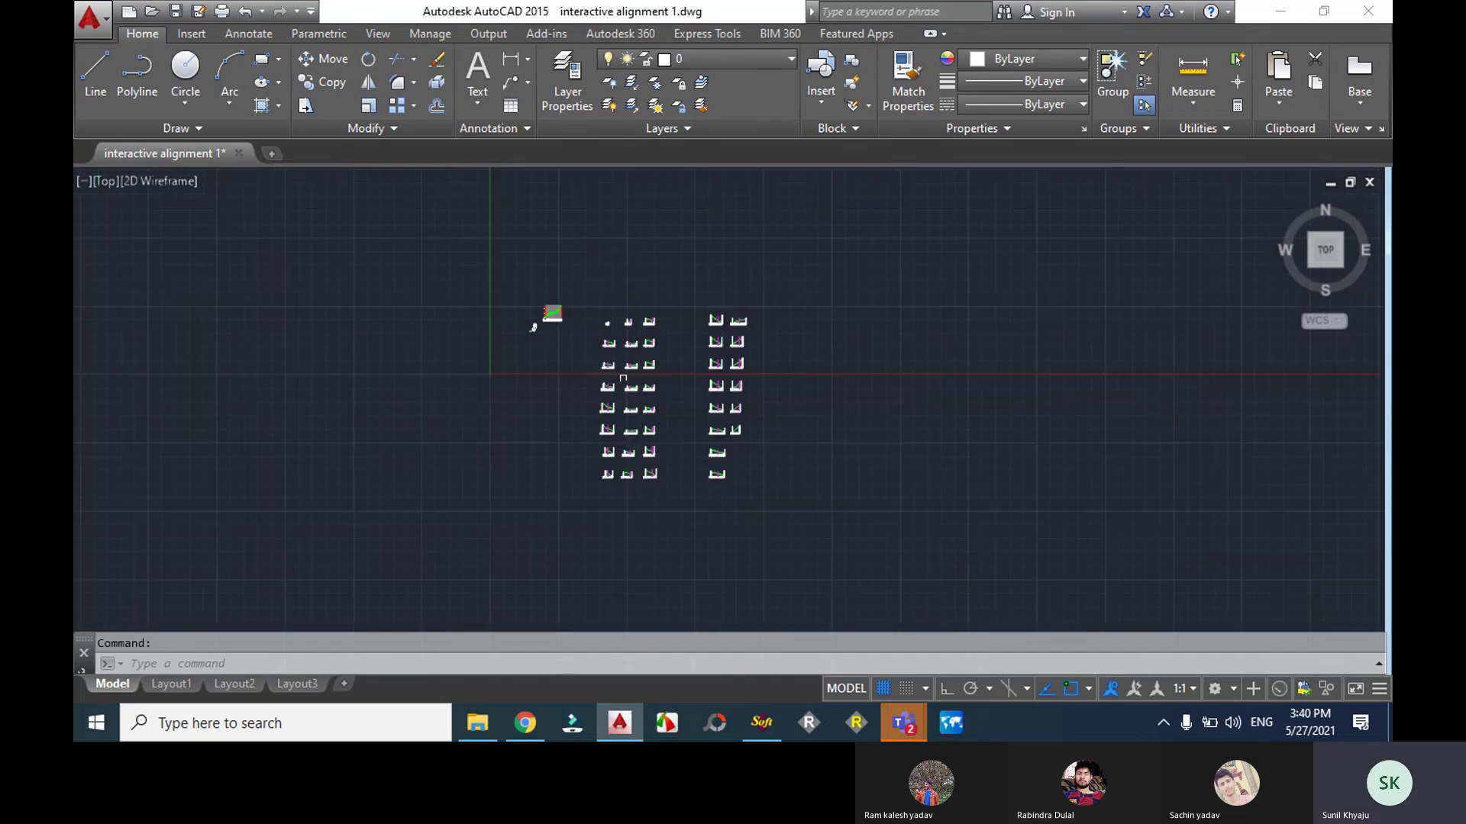
pyautogui.scroll(8, 636, 431)
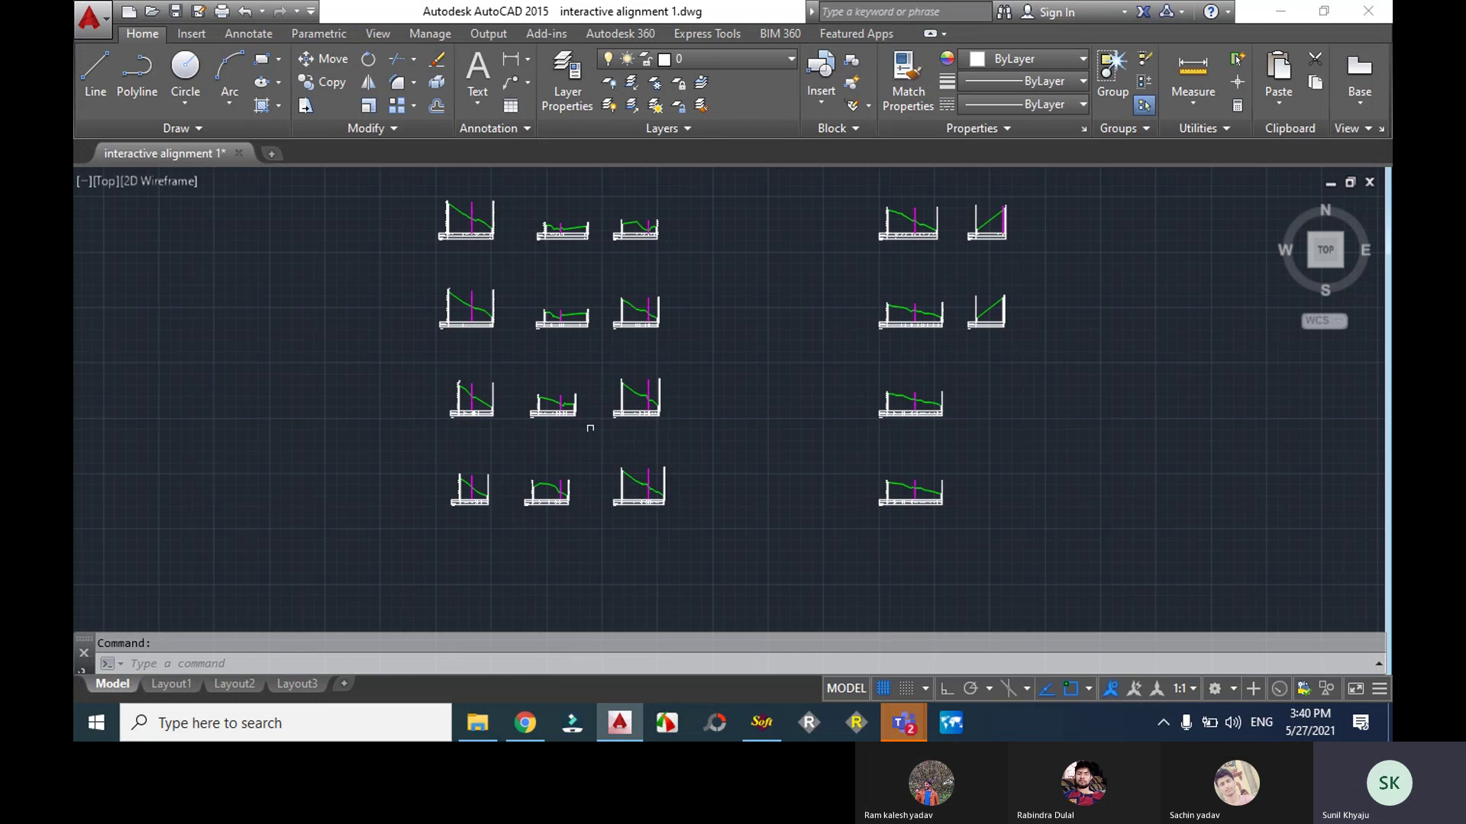
pyautogui.scroll(2, 590, 429)
pyautogui.scroll(-5, 590, 428)
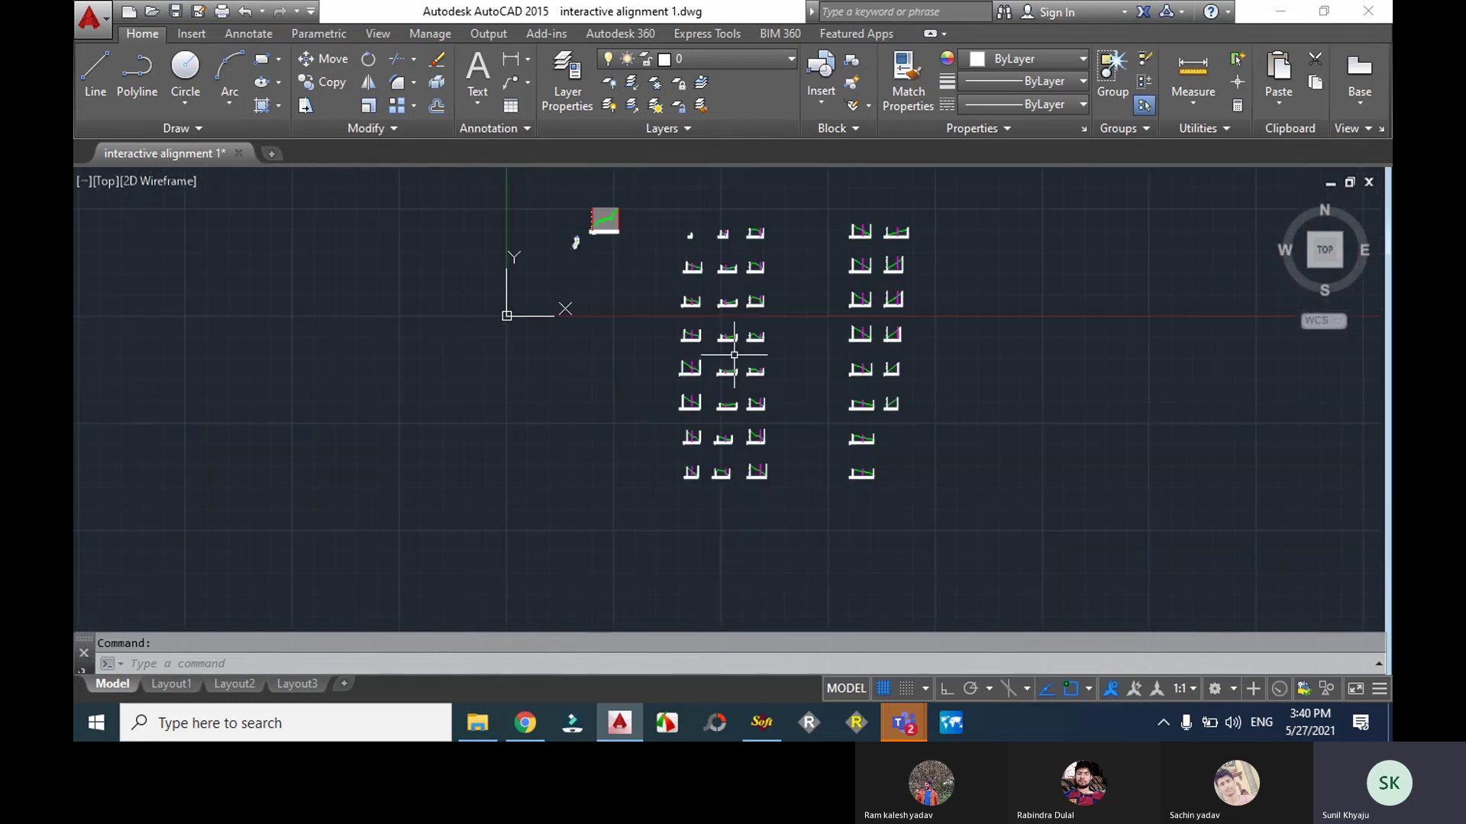
pyautogui.scroll(4, 736, 260)
pyautogui.scroll(8, 677, 336)
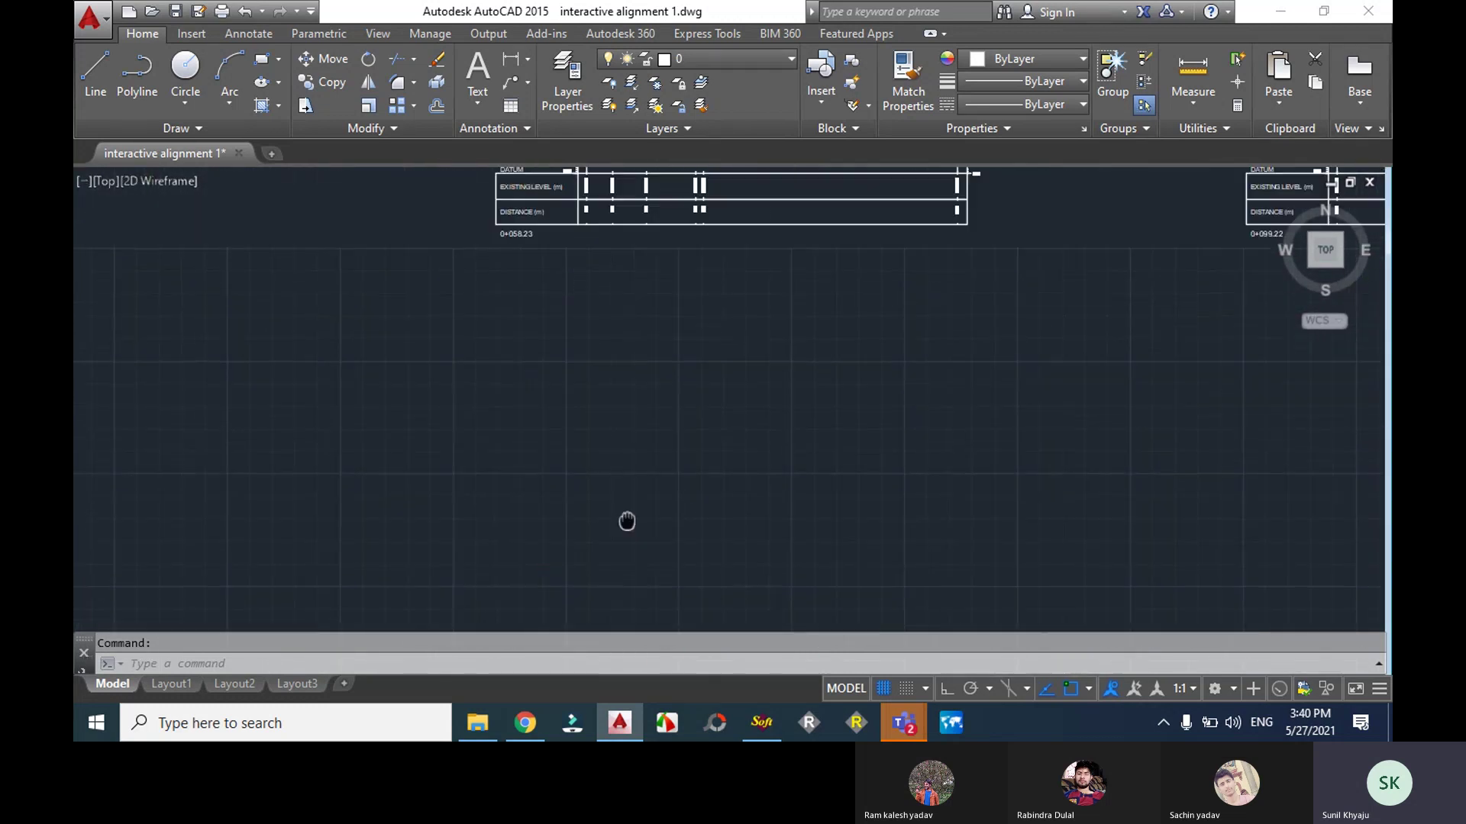
pyautogui.scroll(-6, 511, 361)
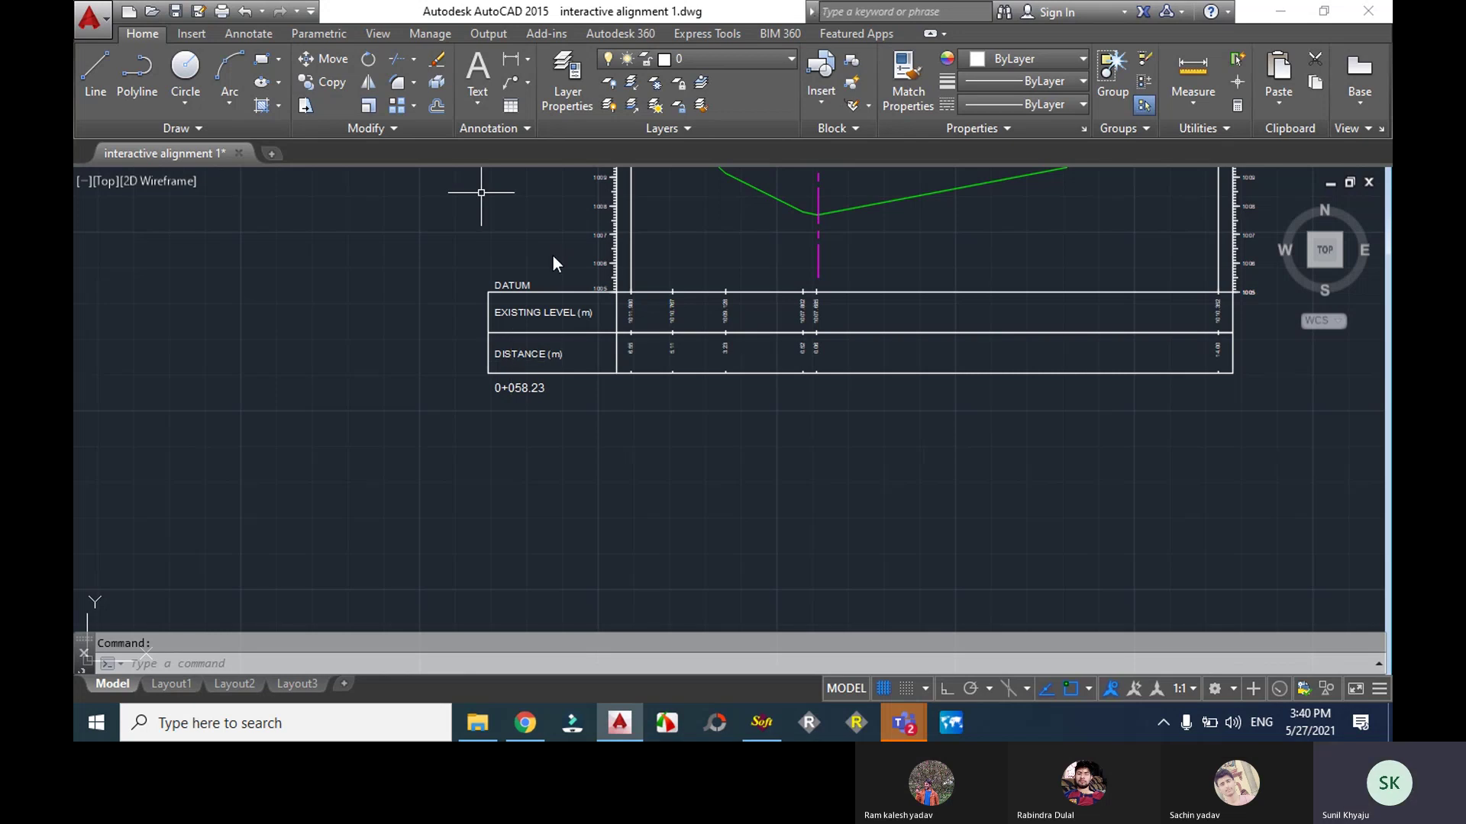
# - Close the cross-section drawing window and bring the survey plan, profile and all cross-sections into view
pyautogui.click(762, 723)
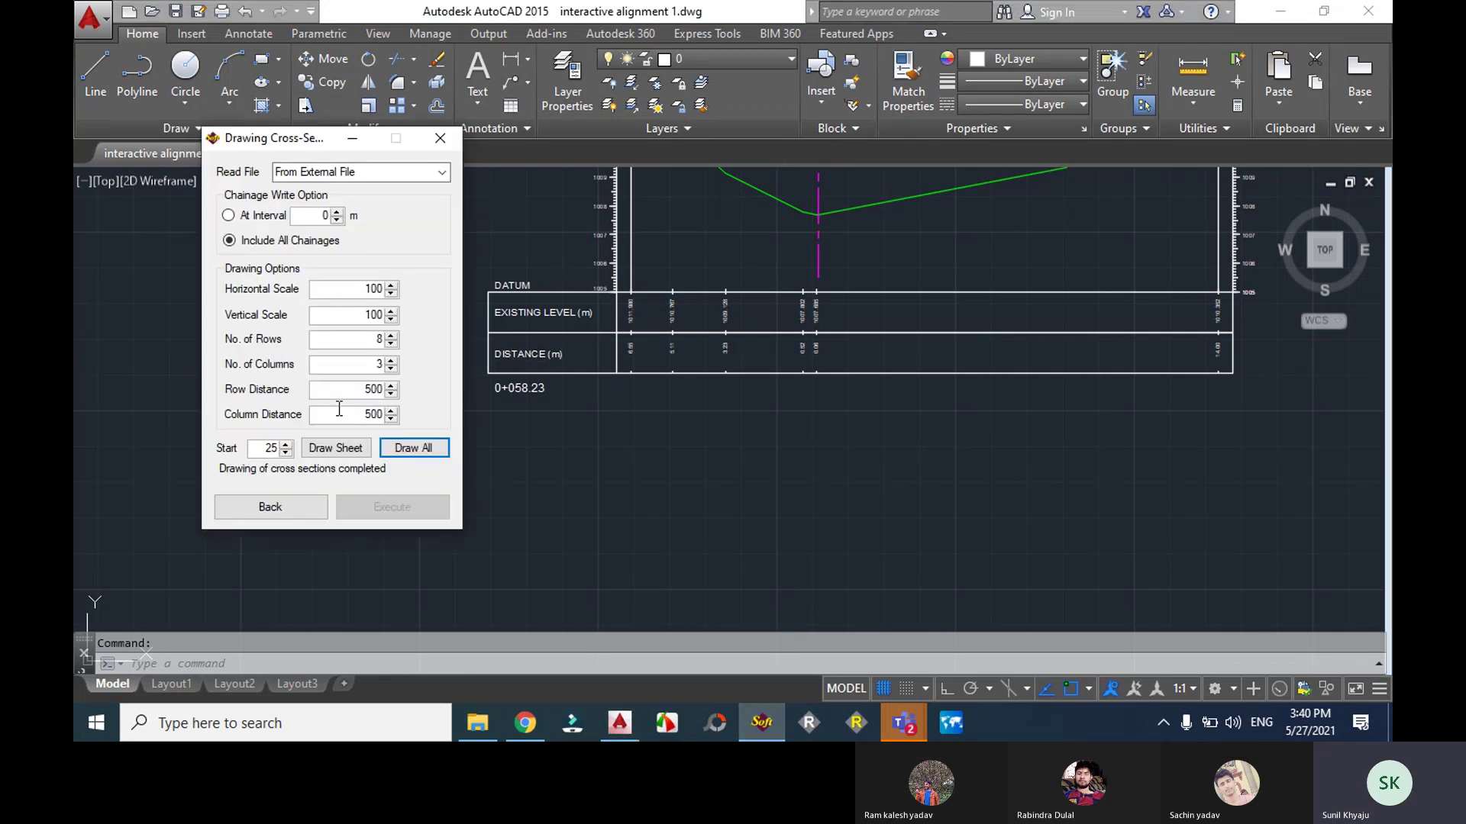
pyautogui.click(438, 139)
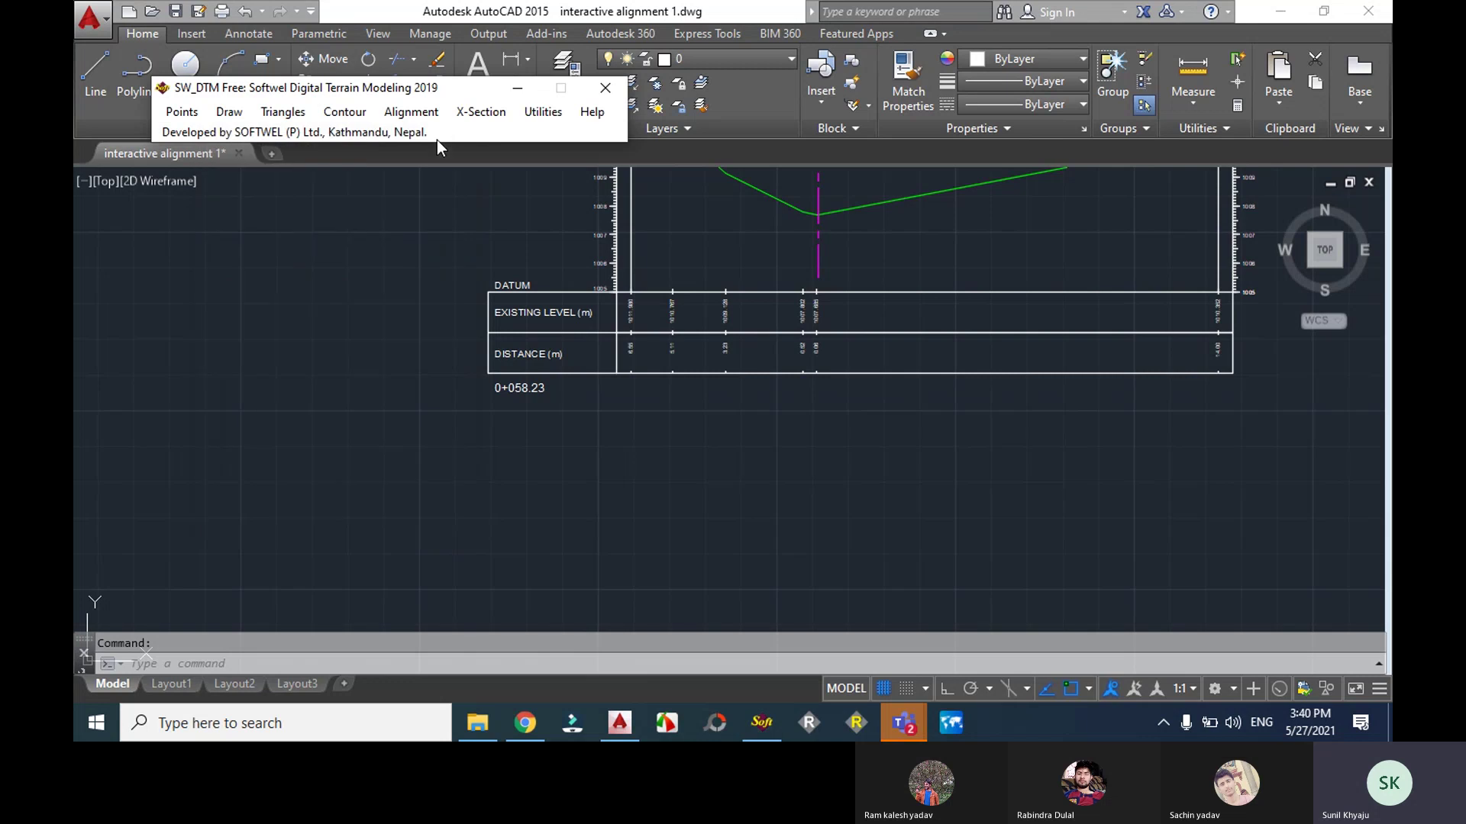
pyautogui.scroll(-6, 693, 379)
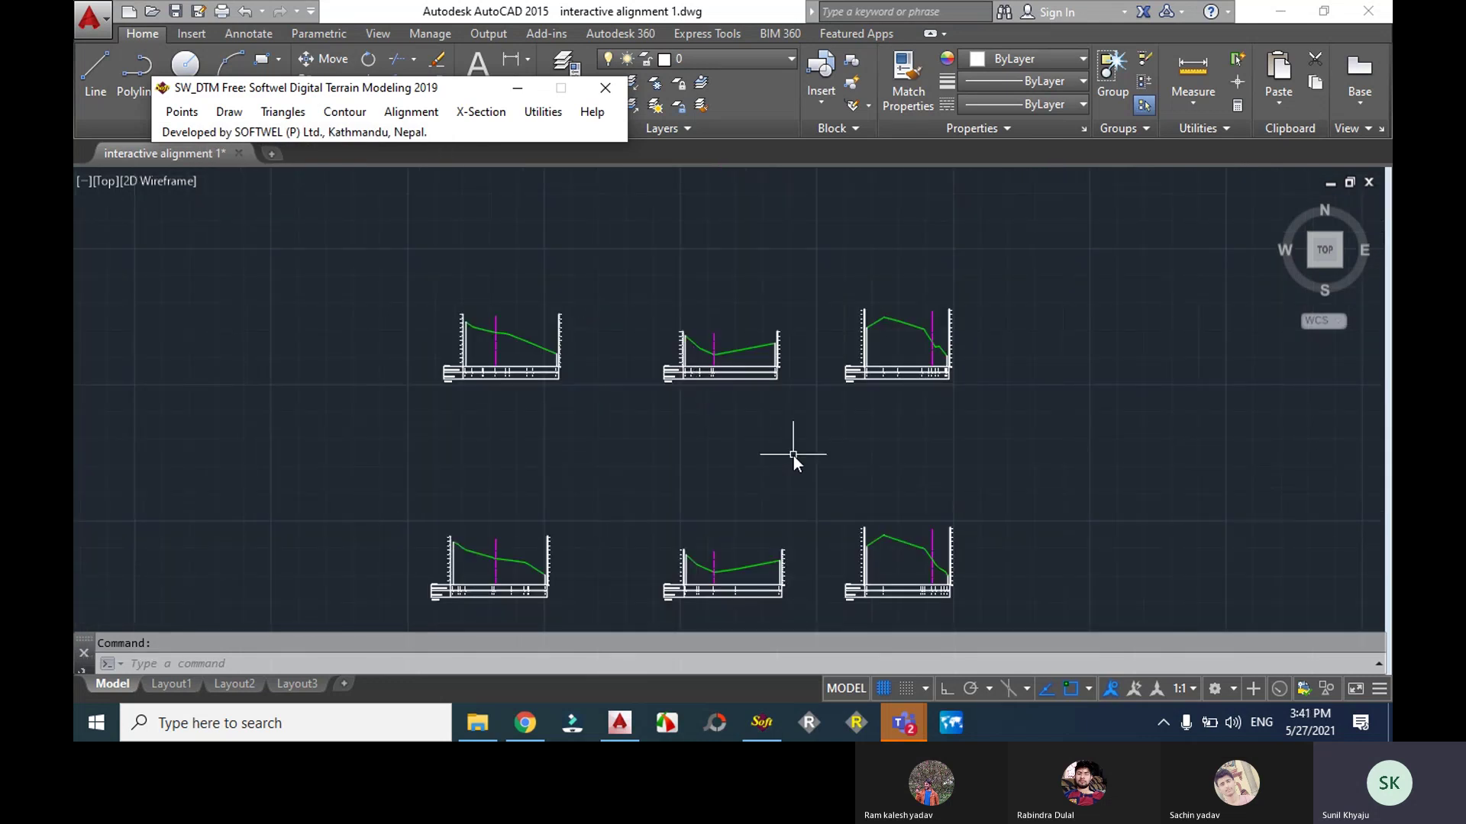
pyautogui.scroll(-7, 793, 466)
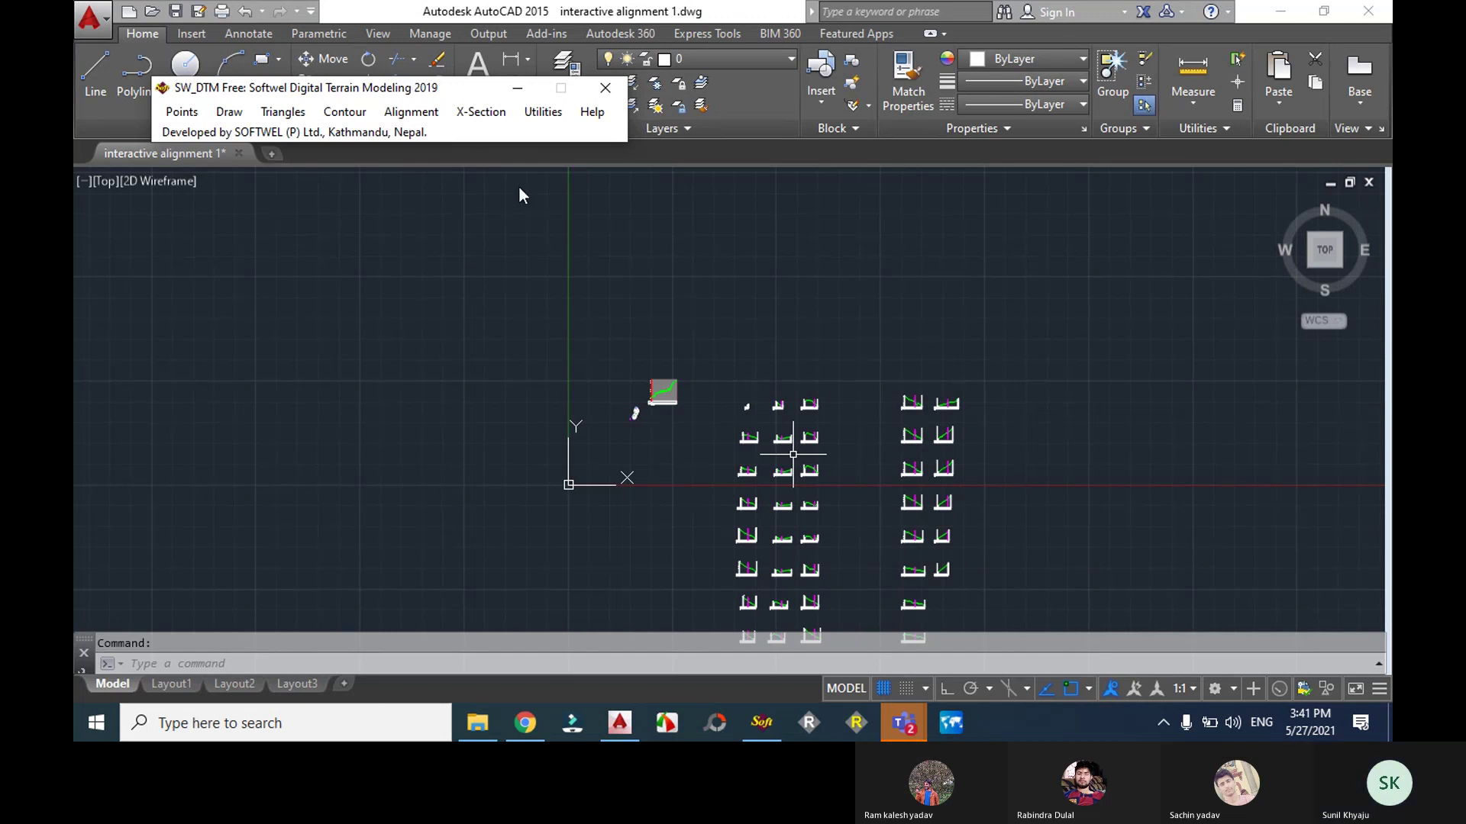
pyautogui.moveTo(907, 731)
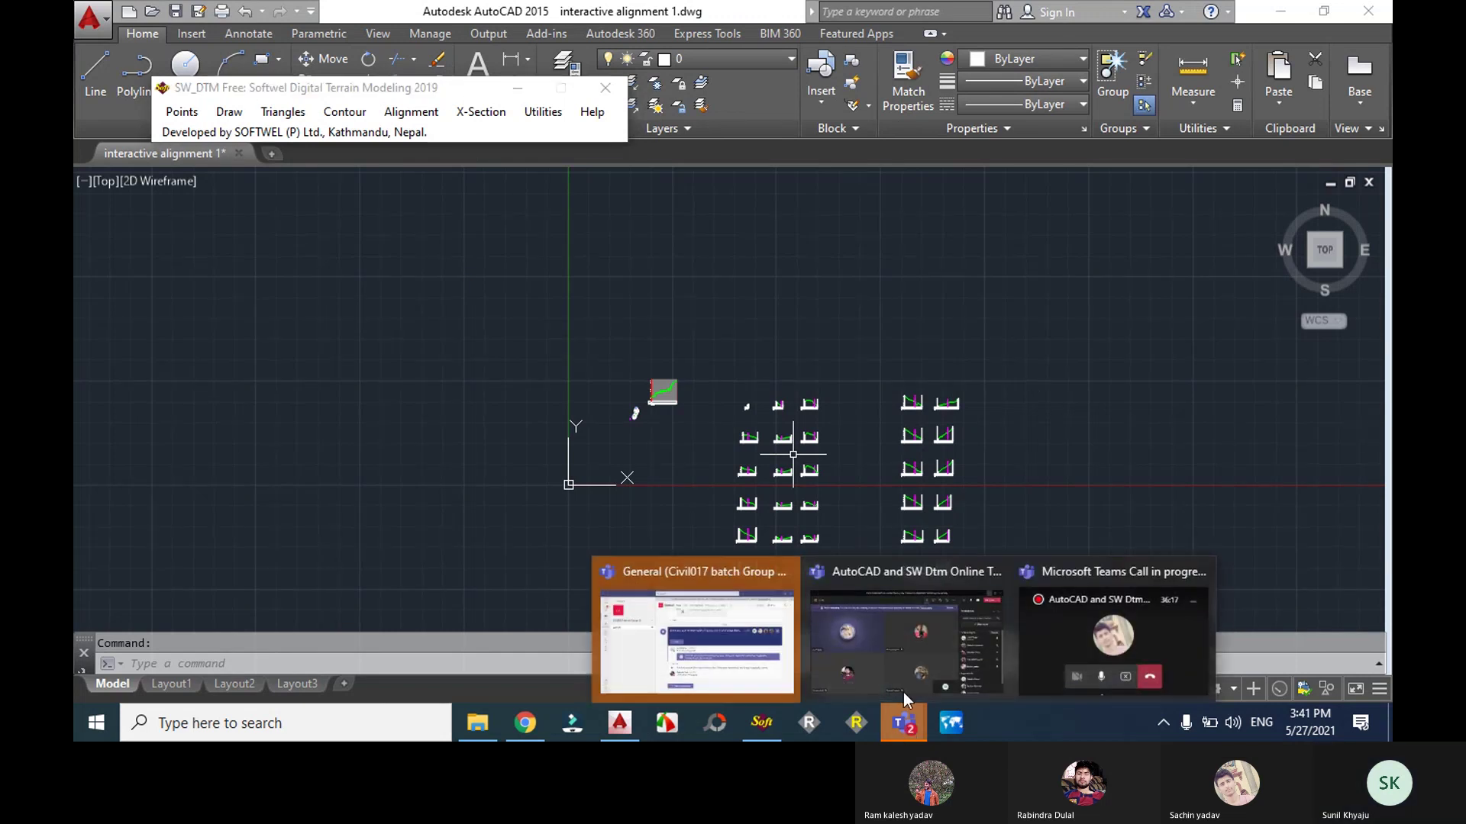